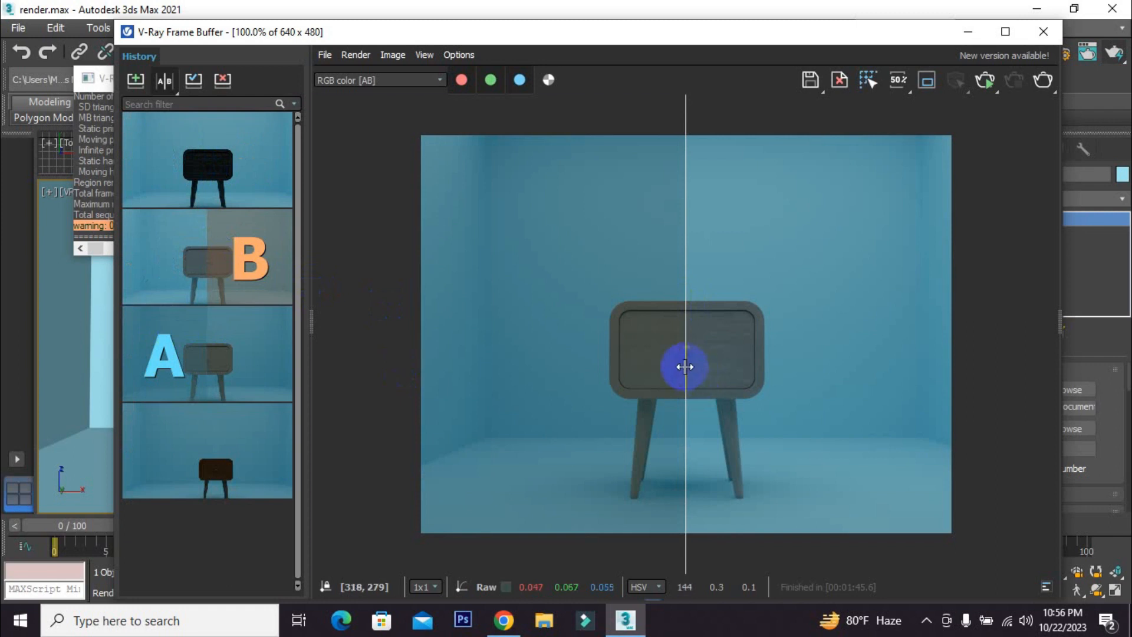
- Compare the A and B cabinet renders by shifting the split divider across the rendered image
{"action": "scroll", "coordinate": [682, 366], "scroll_direction": "down", "scroll_amount": 1}
{"action": "mouse_move", "coordinate": [691, 238]}
{"action": "left_mouse_down"}
{"action": "mouse_move", "coordinate": [725, 245]}
{"action": "mouse_move", "coordinate": [682, 253]}
{"action": "left_mouse_up"}
{"action": "scroll", "coordinate": [669, 328], "scroll_direction": "down", "scroll_amount": 2}
{"action": "scroll", "coordinate": [672, 335], "scroll_direction": "up", "scroll_amount": 1}
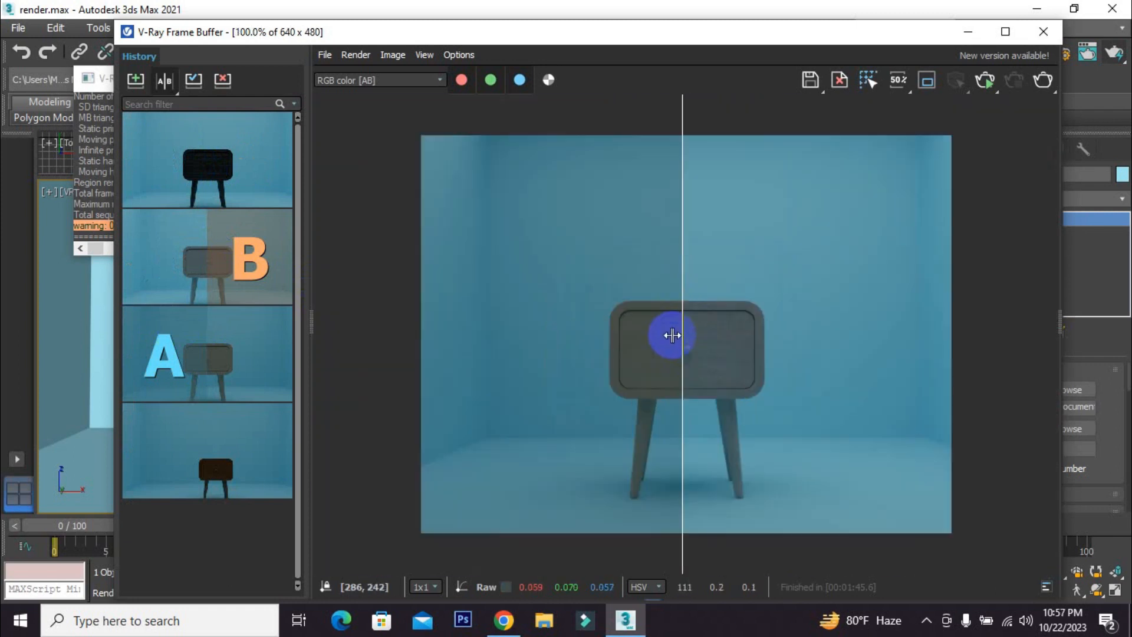
{"action": "left_click", "coordinate": [170, 253]}
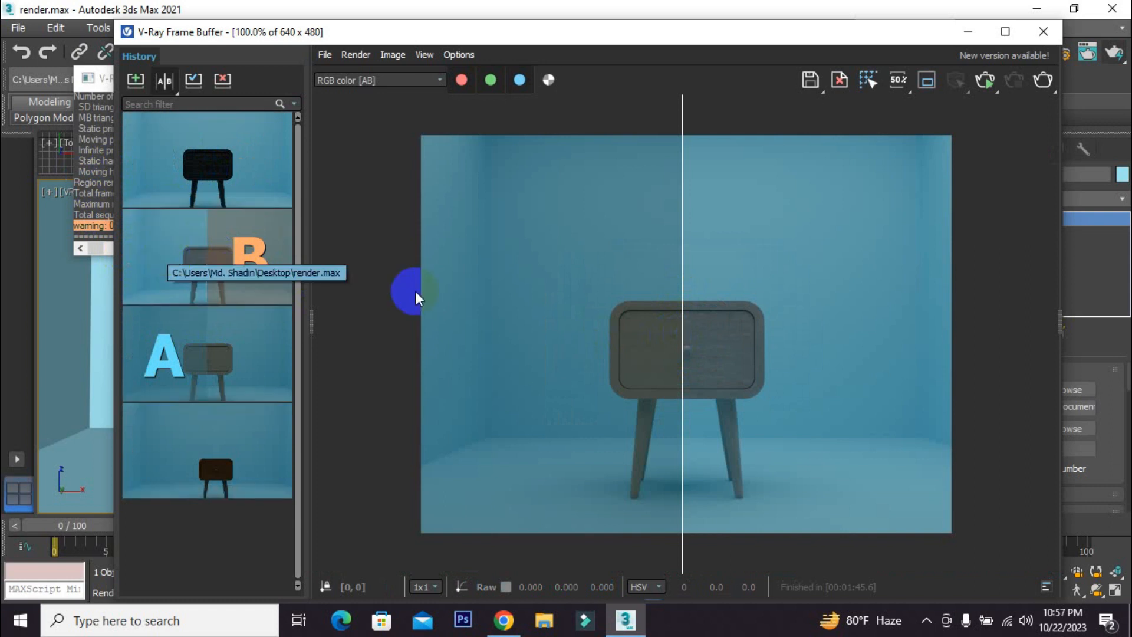
{"action": "left_click", "coordinate": [277, 354]}
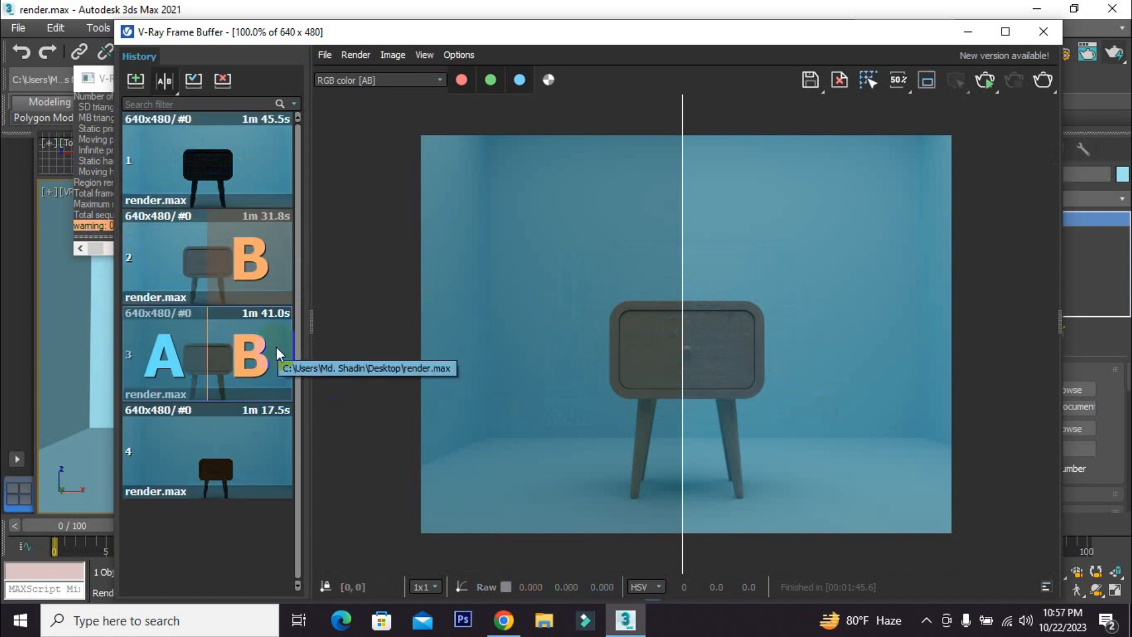
{"action": "left_click", "coordinate": [670, 369]}
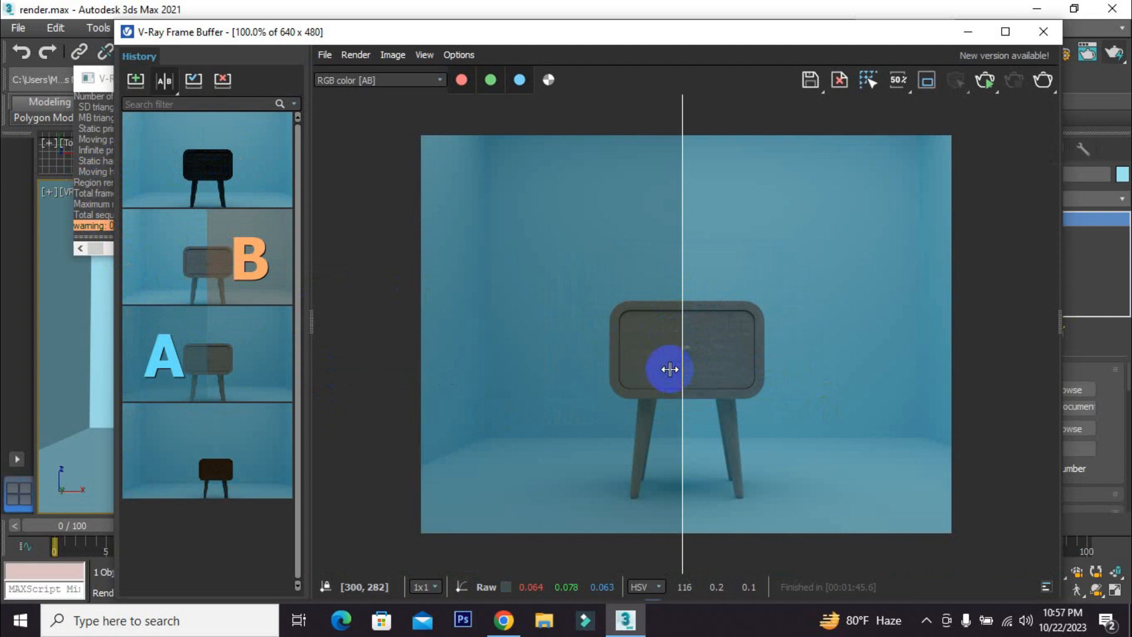
{"action": "left_click_drag", "start_coordinate": [678, 290], "coordinate": [688, 294]}
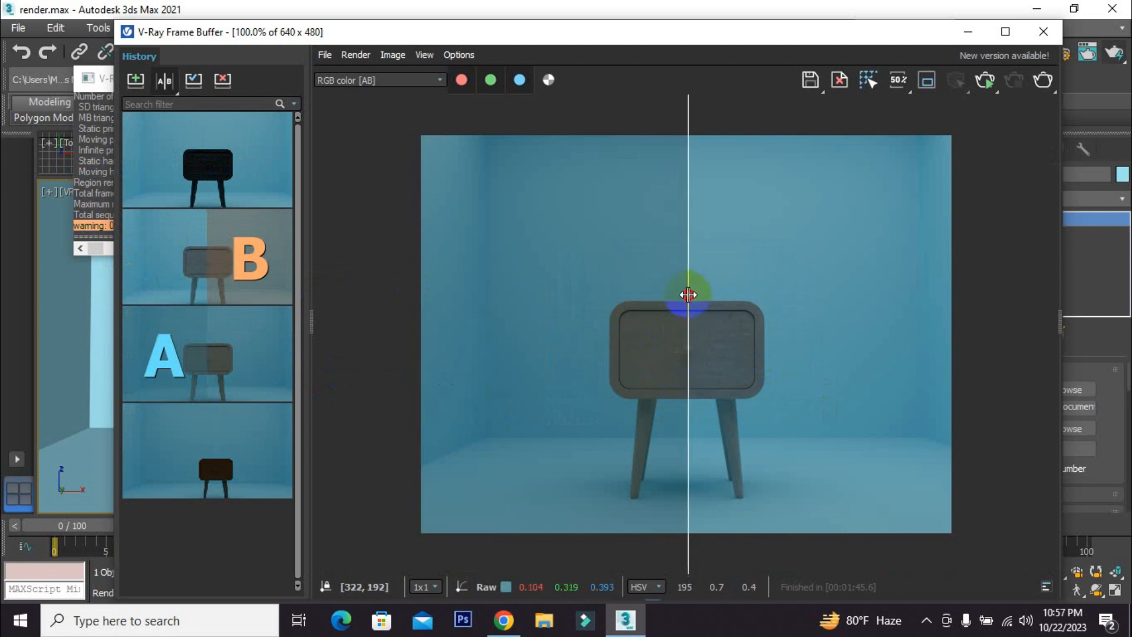
- Close the frame buffer and the V-Ray messages window, and clear the object selection
{"action": "left_click", "coordinate": [1044, 31]}
{"action": "scroll", "coordinate": [720, 346], "scroll_direction": "down", "scroll_amount": 3}
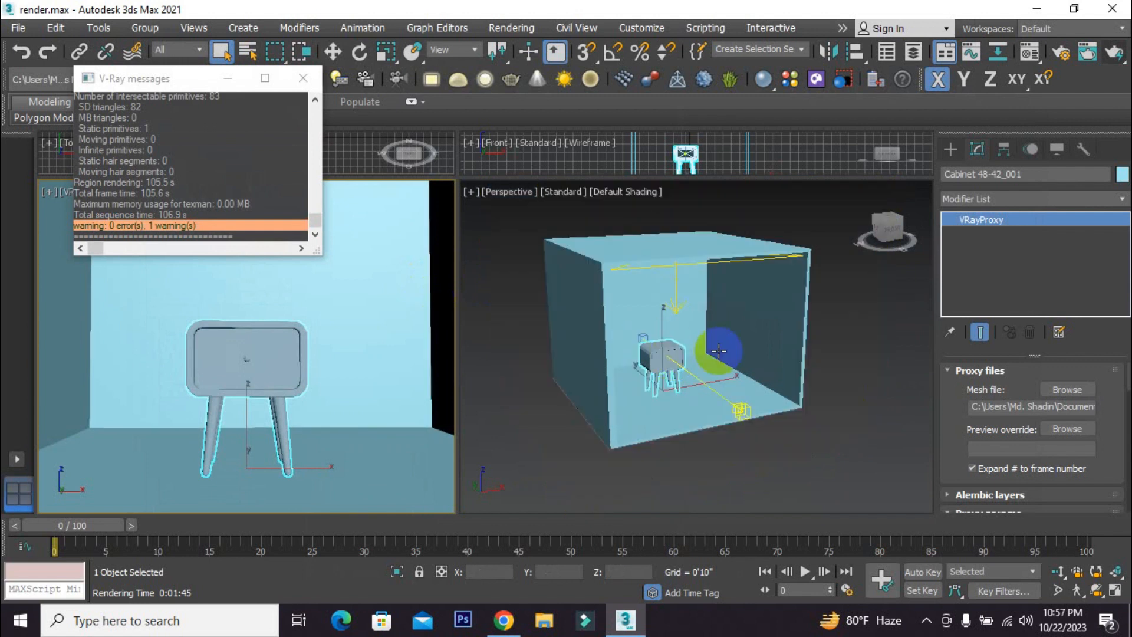
{"action": "left_click", "coordinate": [859, 336]}
{"action": "left_click", "coordinate": [304, 79]}
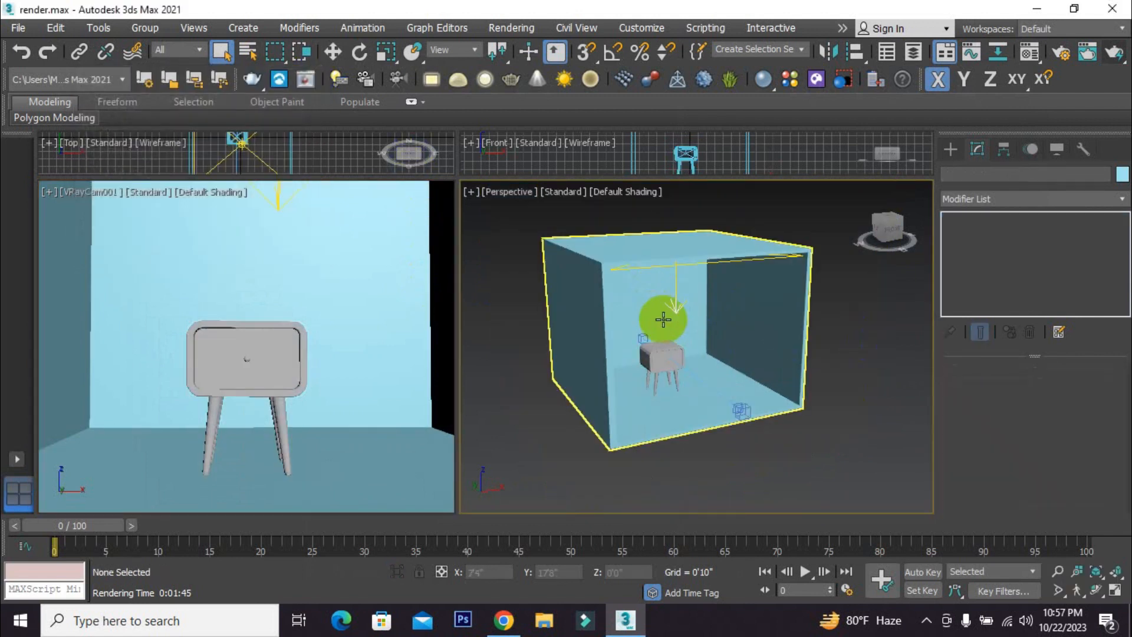
- Examine the cabinet and the surrounding room from several angles in the perspective view
{"action": "scroll", "coordinate": [662, 321], "scroll_direction": "up", "scroll_amount": 5}
{"action": "middle_click_drag", "start_coordinate": [606, 315], "coordinate": [674, 369], "text": "alt"}
{"action": "scroll", "coordinate": [670, 386], "scroll_direction": "up", "scroll_amount": 3}
{"action": "scroll", "coordinate": [652, 386], "scroll_direction": "up", "scroll_amount": 4}
{"action": "scroll", "coordinate": [637, 361], "scroll_direction": "down", "scroll_amount": 5}
{"action": "scroll", "coordinate": [674, 369], "scroll_direction": "up", "scroll_amount": 8}
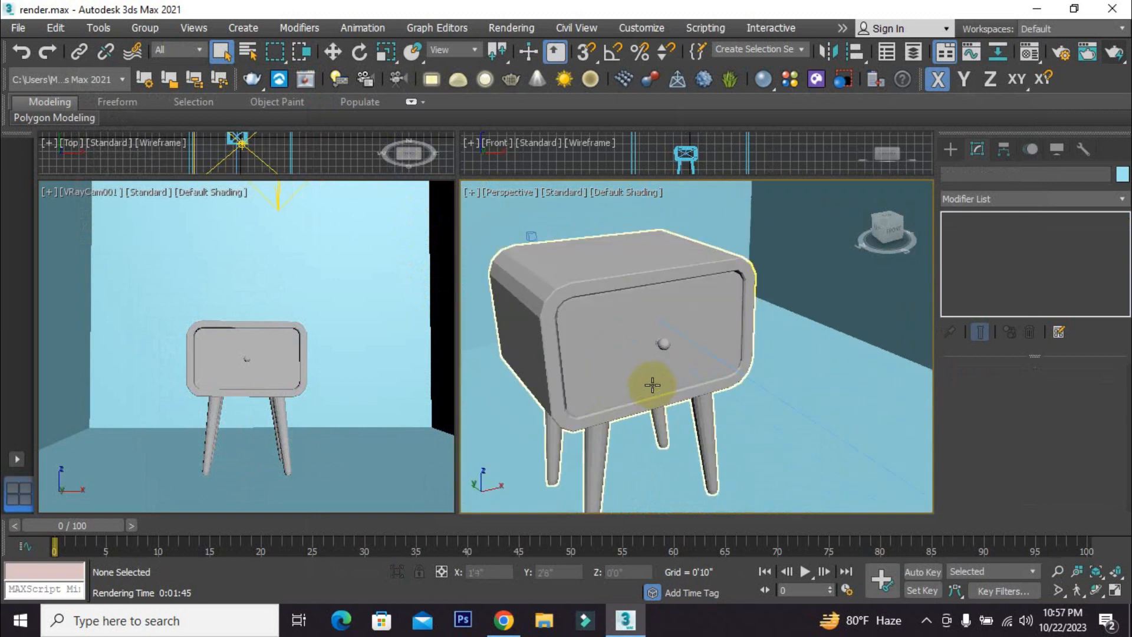
{"action": "middle_click_drag", "start_coordinate": [665, 331], "coordinate": [670, 355], "text": "alt"}
{"action": "scroll", "coordinate": [630, 340], "scroll_direction": "down", "scroll_amount": 3}
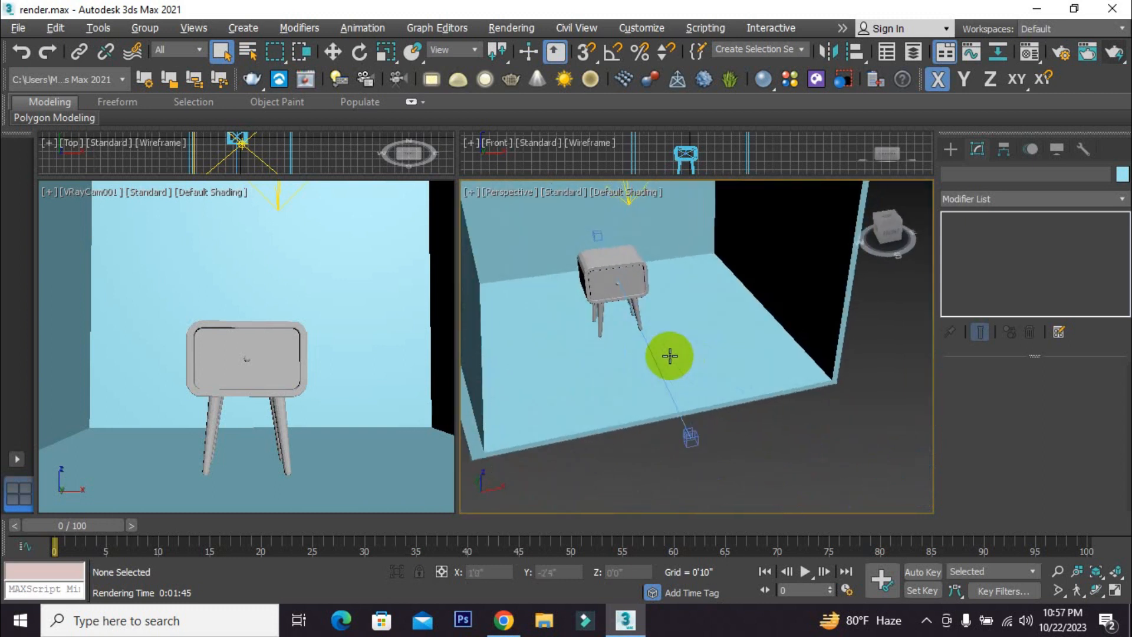
{"action": "scroll", "coordinate": [670, 355], "scroll_direction": "up", "scroll_amount": 3}
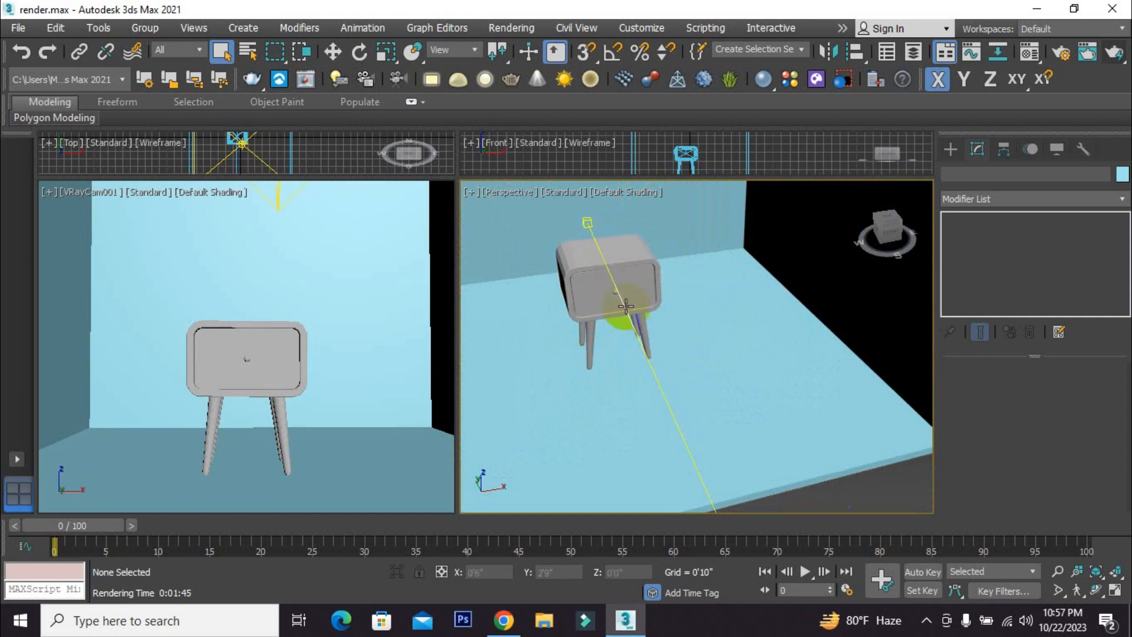
{"action": "left_click", "coordinate": [622, 273]}
{"action": "middle_click_drag", "start_coordinate": [622, 273], "coordinate": [651, 286], "text": "alt"}
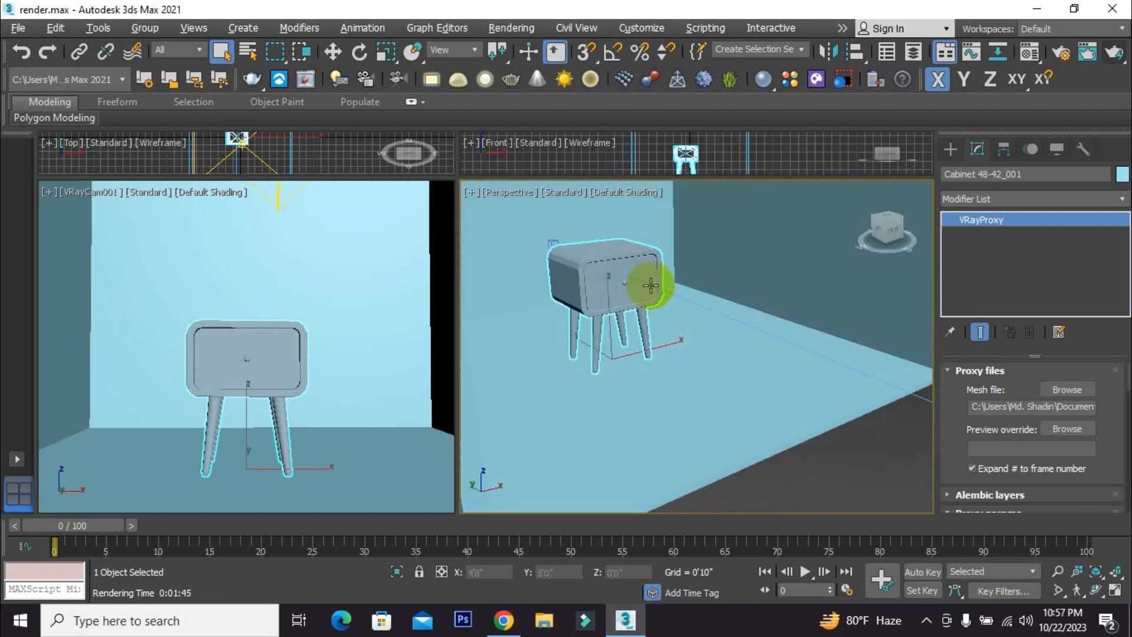
- Set the multiplier of the V-Ray plane light under the room's ceiling to 60 and deselect the light
{"action": "scroll", "coordinate": [651, 285], "scroll_direction": "down", "scroll_amount": 5}
{"action": "middle_click_drag", "start_coordinate": [659, 326], "coordinate": [607, 285], "text": "alt"}
{"action": "scroll", "coordinate": [619, 253], "scroll_direction": "up", "scroll_amount": 5}
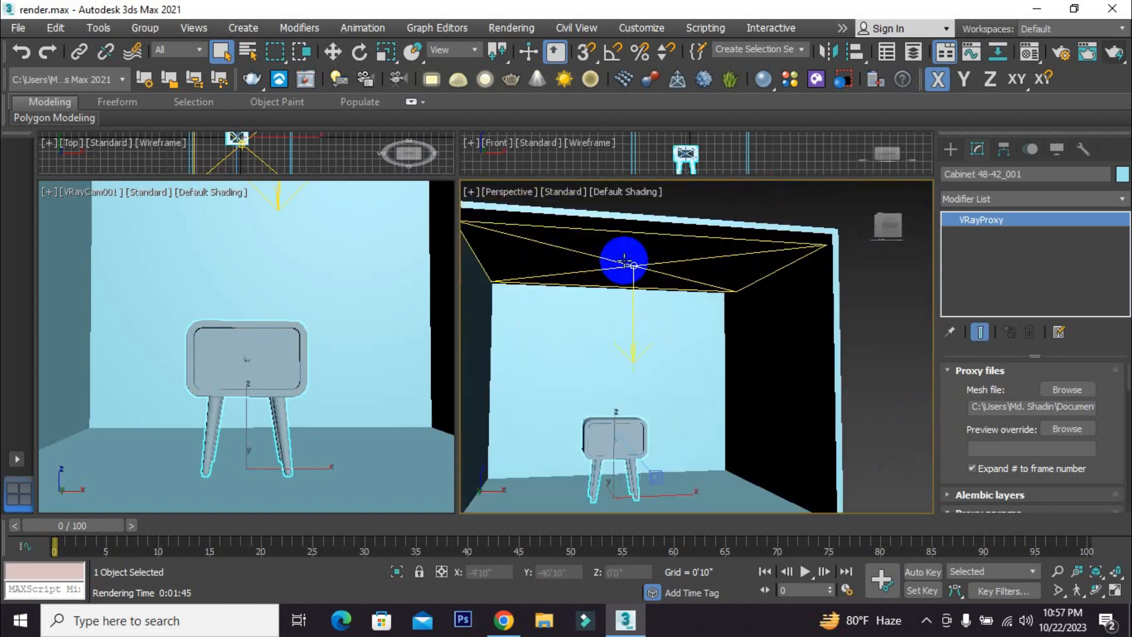
{"action": "scroll", "coordinate": [623, 259], "scroll_direction": "up", "scroll_amount": 2}
{"action": "left_click", "coordinate": [639, 269]}
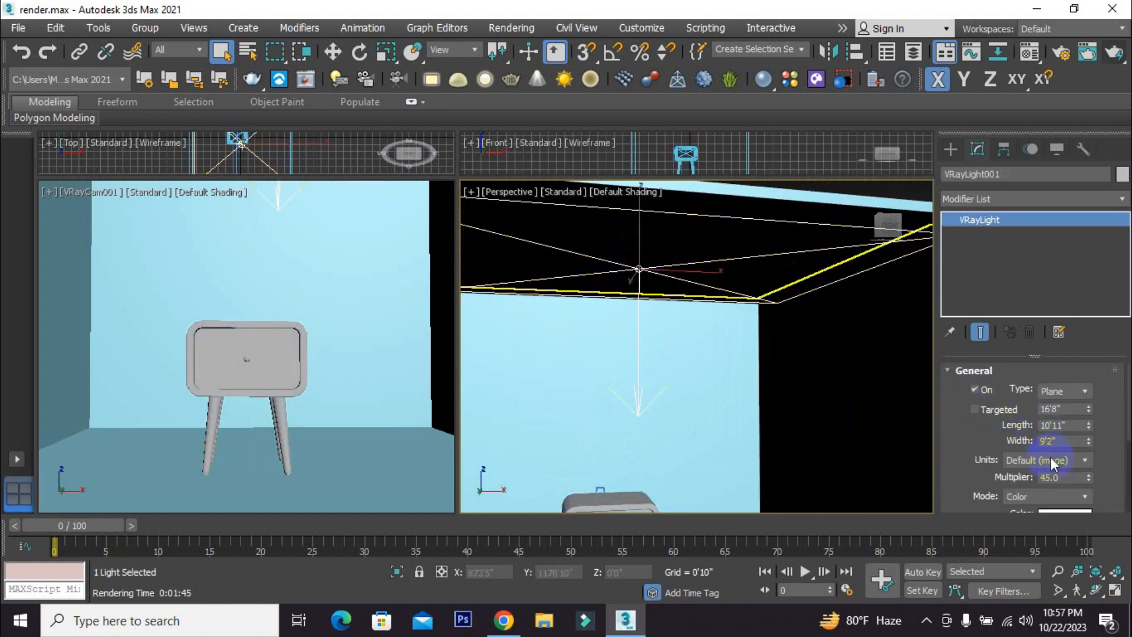
{"action": "left_click_drag", "start_coordinate": [1073, 478], "coordinate": [1023, 470]}
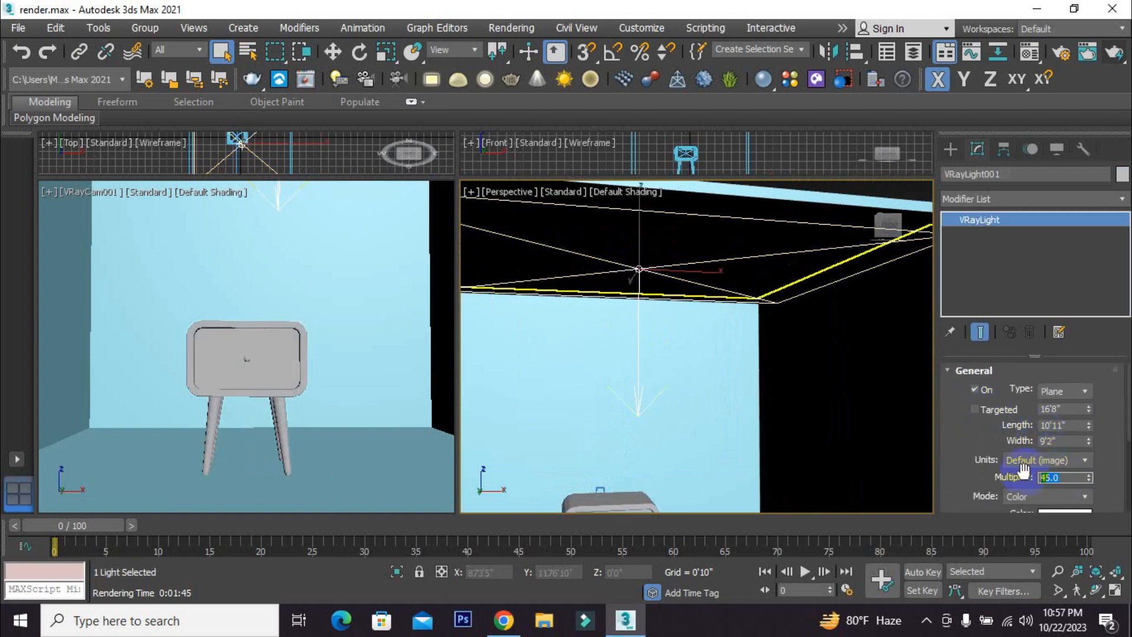
{"action": "type", "text": "60"}
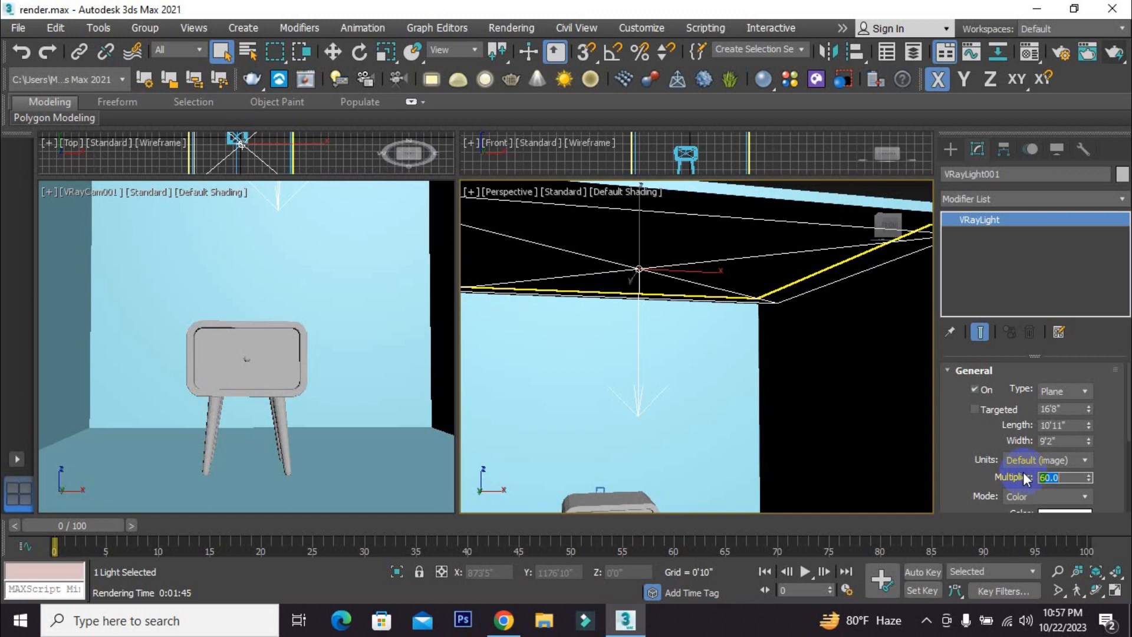
{"action": "scroll", "coordinate": [718, 316], "scroll_direction": "down", "scroll_amount": 10}
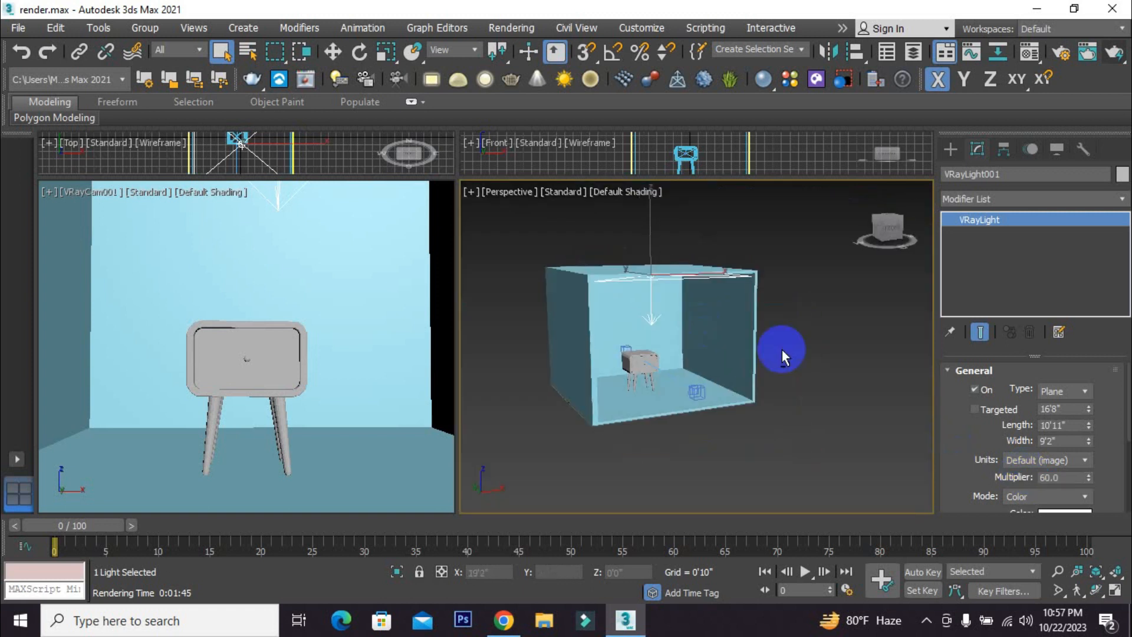
{"action": "left_click", "coordinate": [782, 356]}
- Select the cabinet and open the Fabric category of the V-Ray material library
{"action": "scroll", "coordinate": [715, 371], "scroll_direction": "up", "scroll_amount": 10}
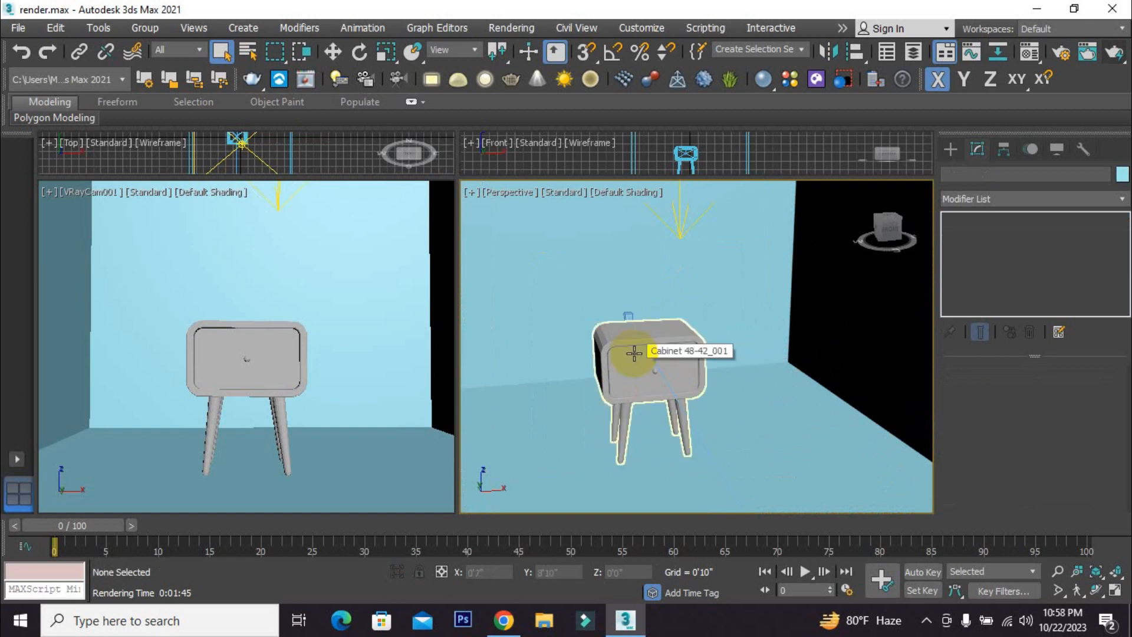
{"action": "left_click", "coordinate": [689, 348]}
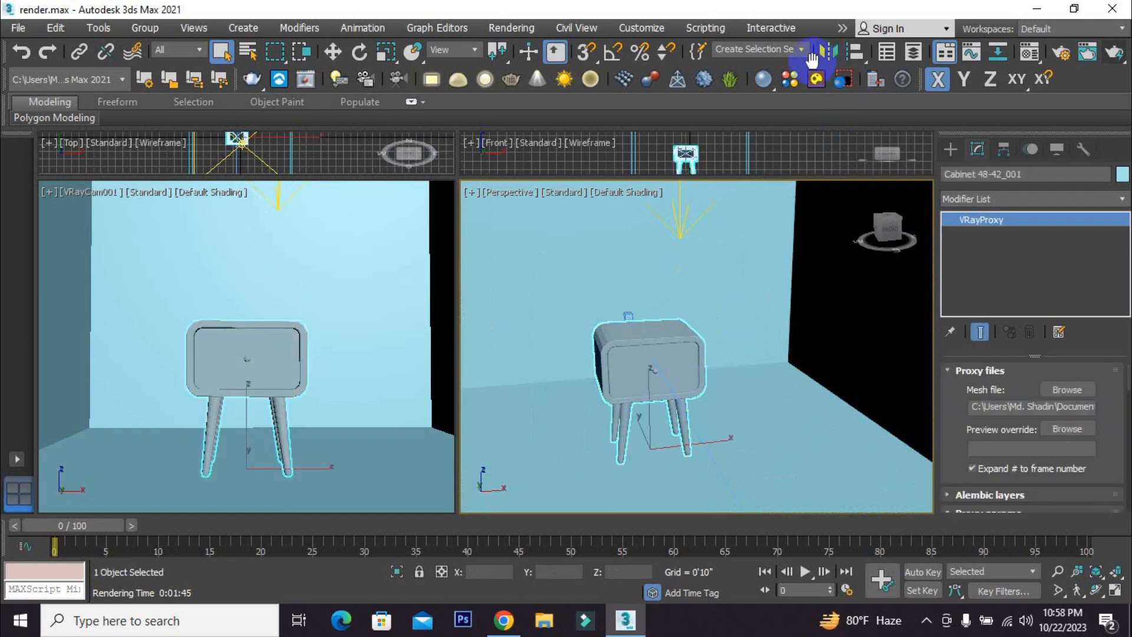
{"action": "left_click", "coordinate": [791, 78]}
{"action": "left_click_drag", "start_coordinate": [812, 24], "coordinate": [380, 30]}
{"action": "left_click", "coordinate": [69, 209]}
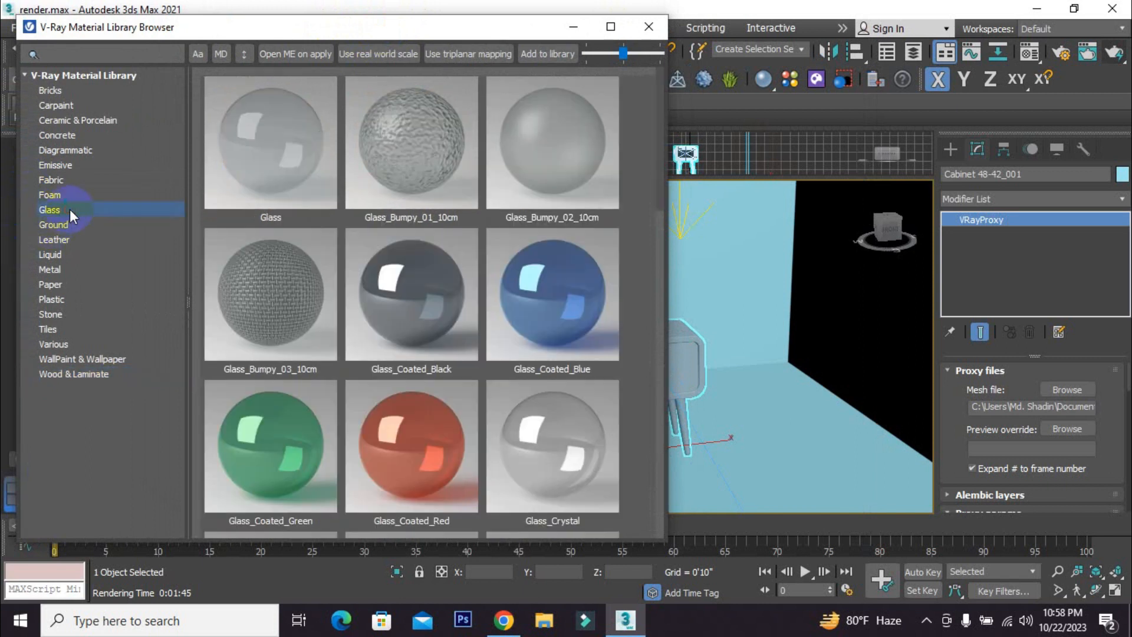
{"action": "left_click", "coordinate": [75, 179]}
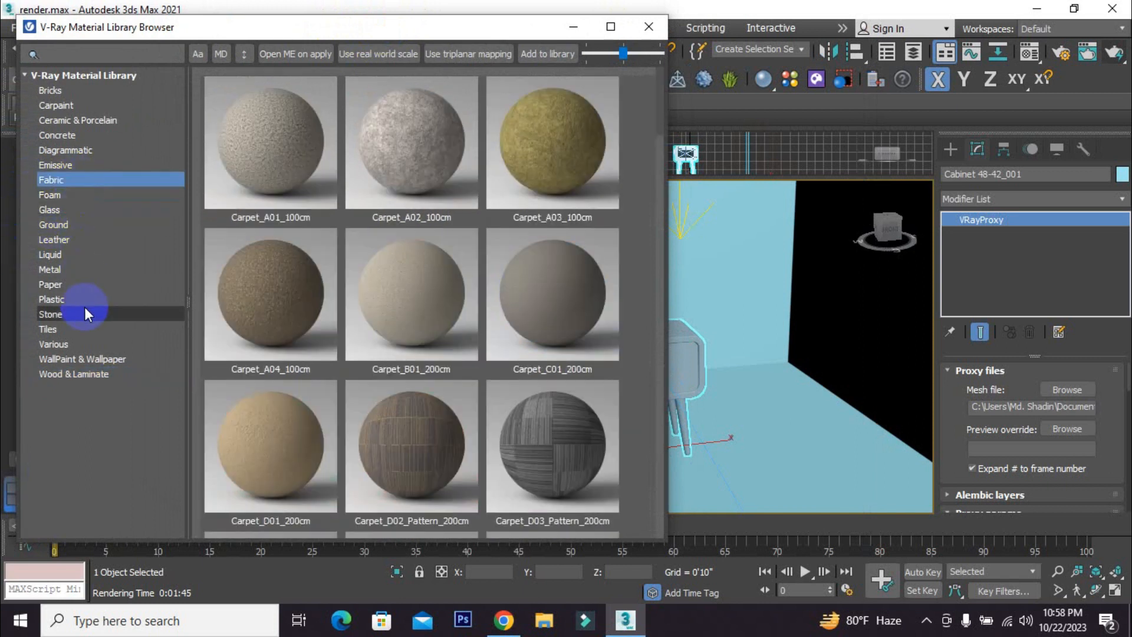
- Apply the Silk_02_Red_6cm material to the cabinet and close the material library
{"action": "scroll", "coordinate": [345, 254], "scroll_direction": "down", "scroll_amount": 5}
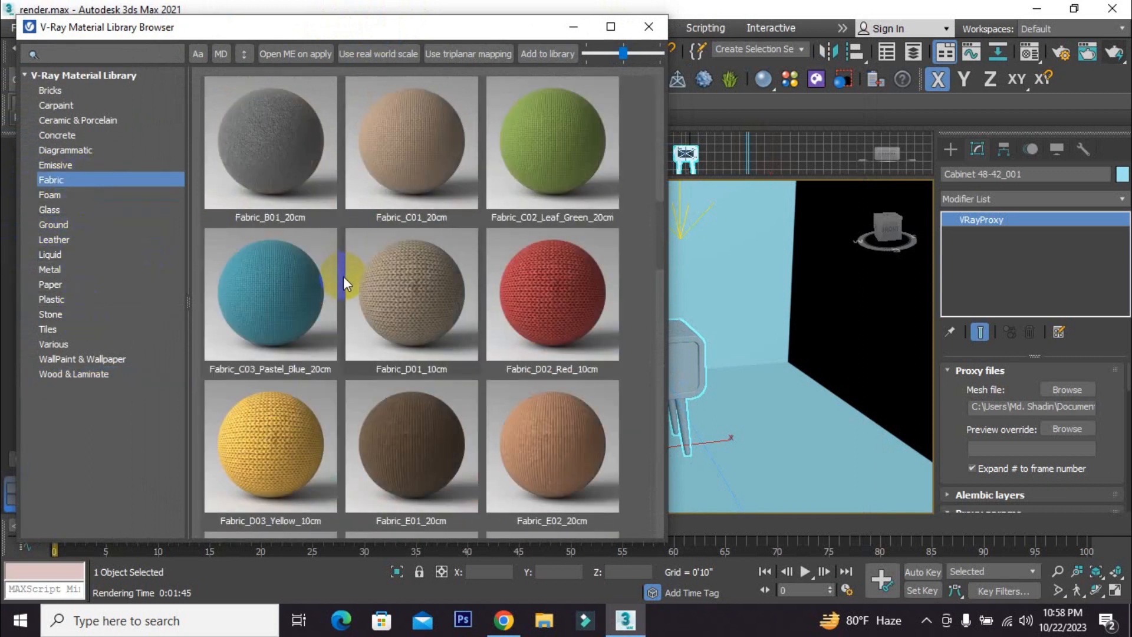
{"action": "scroll", "coordinate": [345, 283], "scroll_direction": "down", "scroll_amount": 3}
{"action": "scroll", "coordinate": [391, 309], "scroll_direction": "down", "scroll_amount": 3}
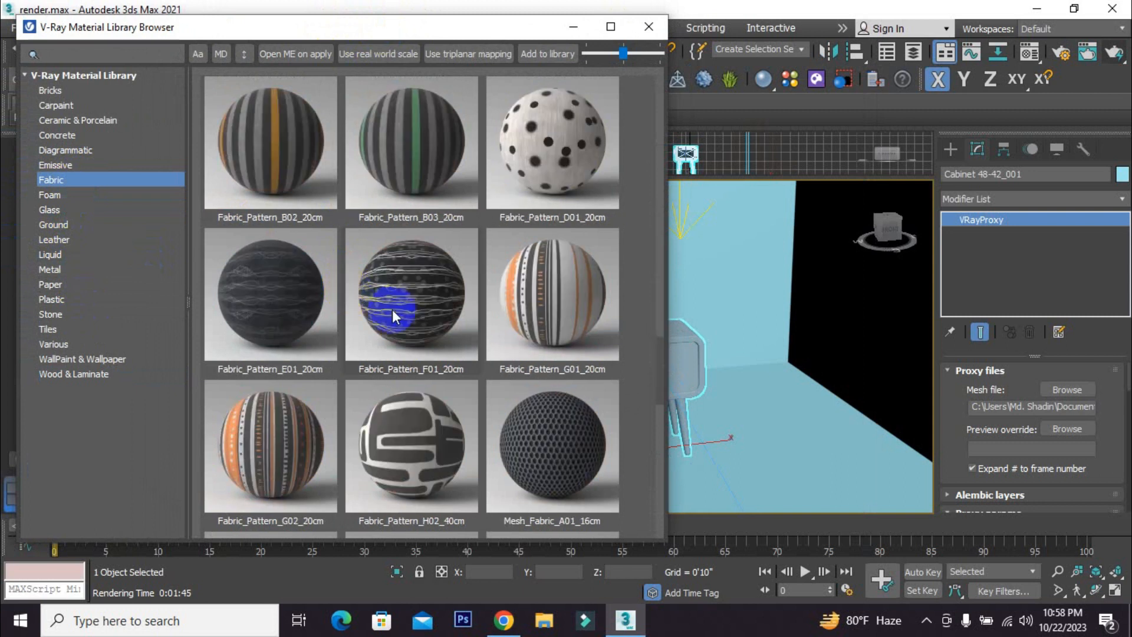
{"action": "scroll", "coordinate": [391, 310], "scroll_direction": "down", "scroll_amount": 3}
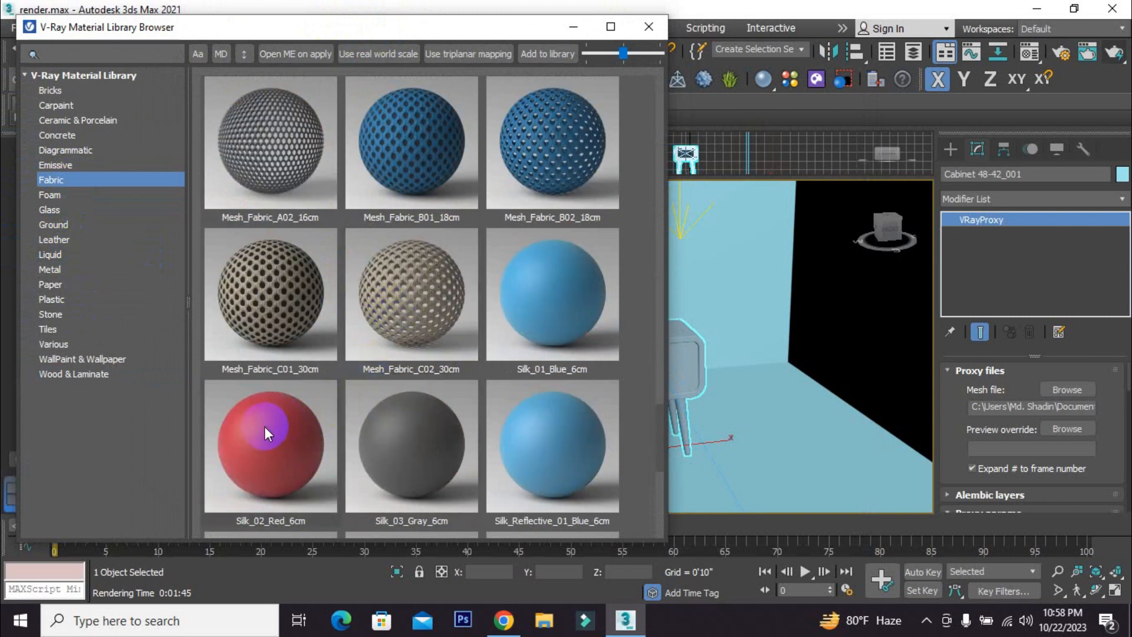
{"action": "left_click_drag", "start_coordinate": [264, 426], "coordinate": [745, 377]}
{"action": "left_click_drag", "start_coordinate": [688, 351], "coordinate": [687, 353]}
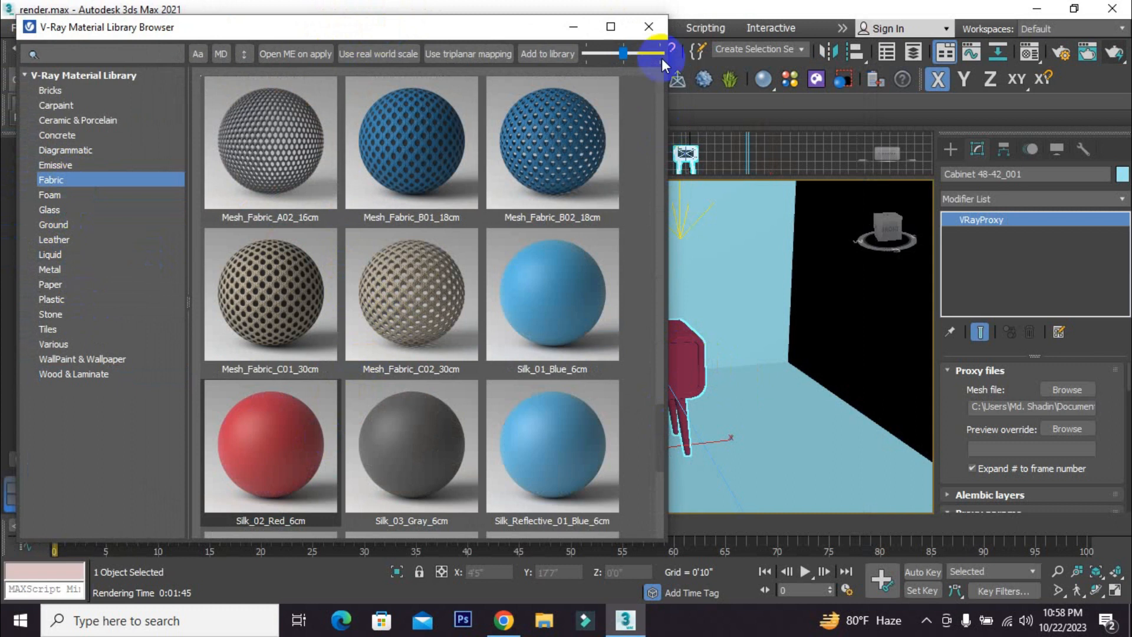
{"action": "left_click", "coordinate": [652, 28]}
- Start a V-Ray render of the VRayCam001 view and stop it during the light cache calculation
{"action": "right_click", "coordinate": [243, 354]}
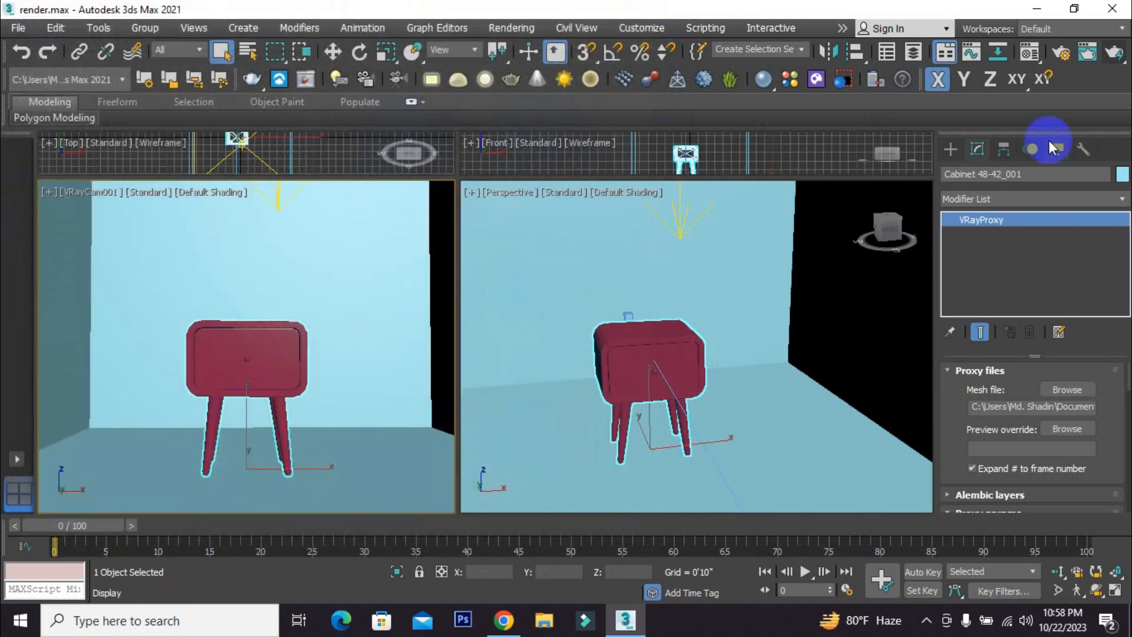
{"action": "left_click", "coordinate": [1113, 52]}
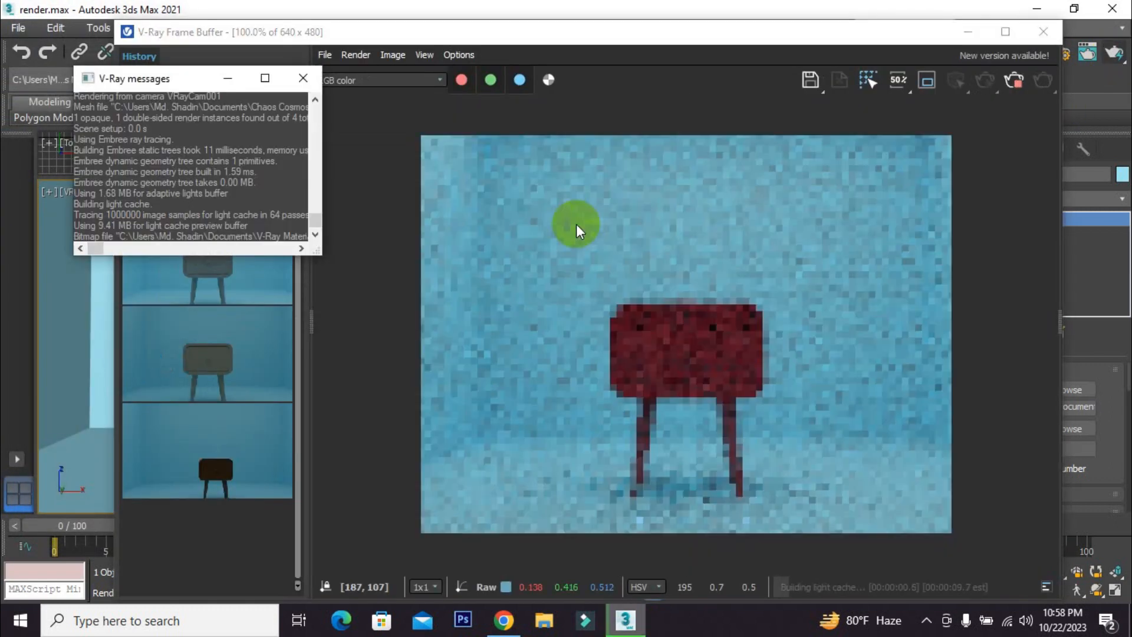
{"action": "left_click", "coordinate": [627, 28]}
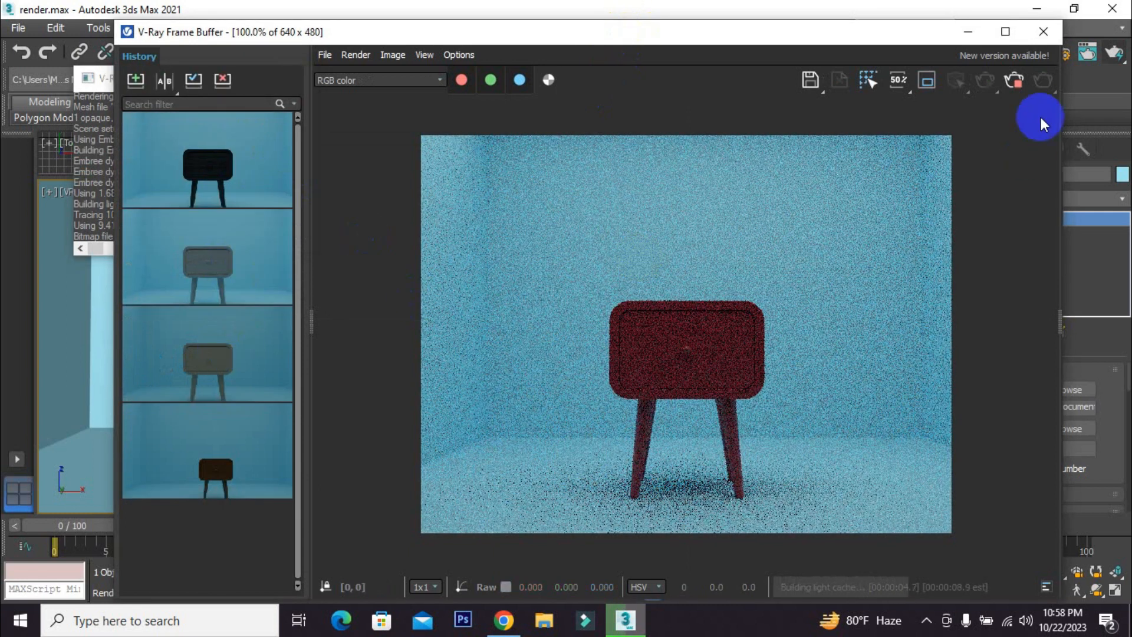
{"action": "left_click", "coordinate": [1014, 82]}
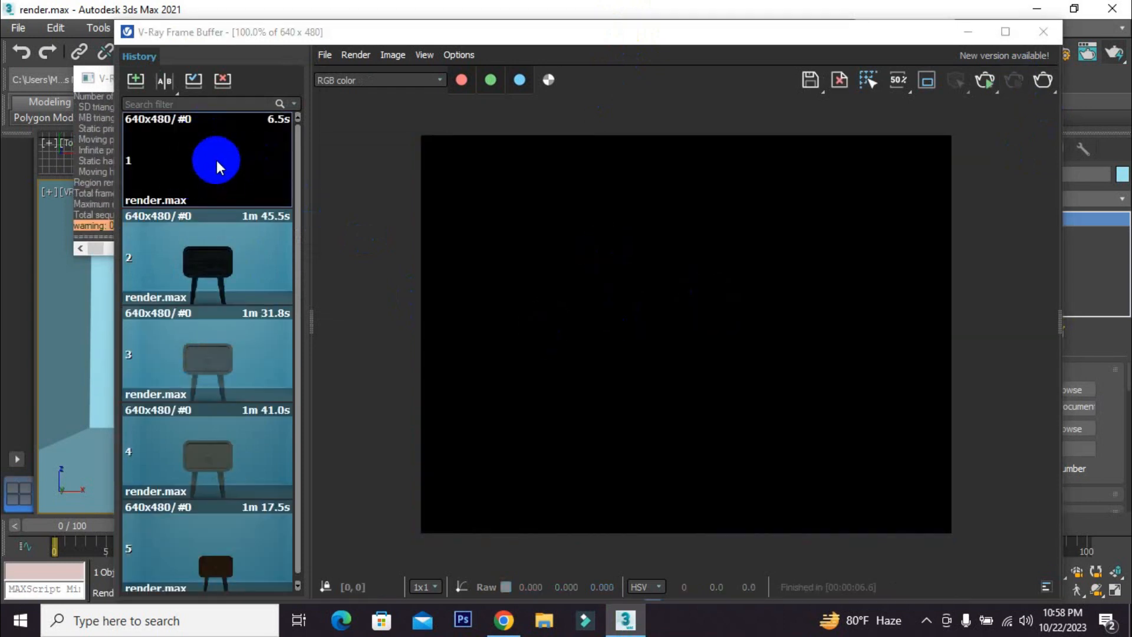
- Delete the aborted render from the history and load the render of the black cabinet into the frame buffer
{"action": "left_click", "coordinate": [224, 81]}
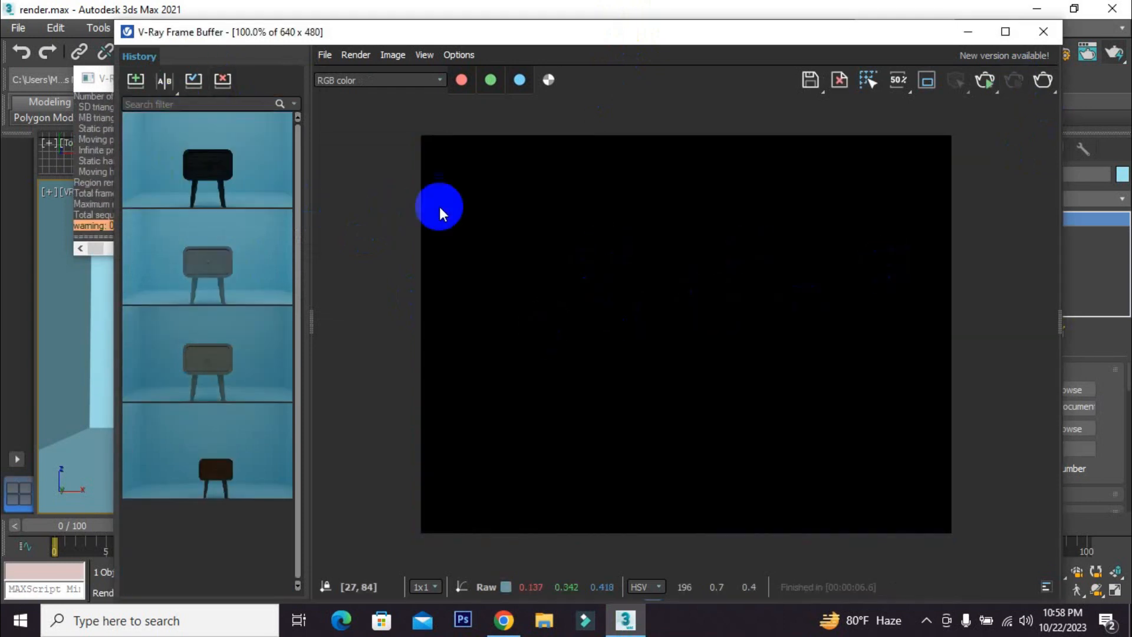
{"action": "left_click", "coordinate": [193, 79]}
{"action": "left_click", "coordinate": [246, 136]}
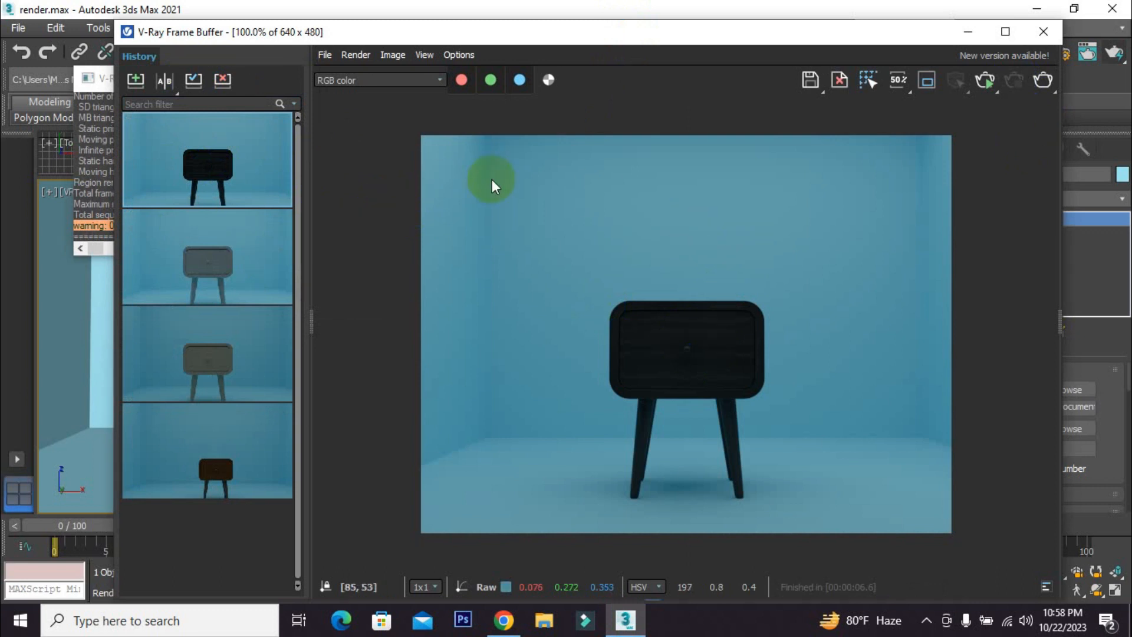
- Open the VFB settings and display the options for the render history
{"action": "left_click", "coordinate": [463, 54]}
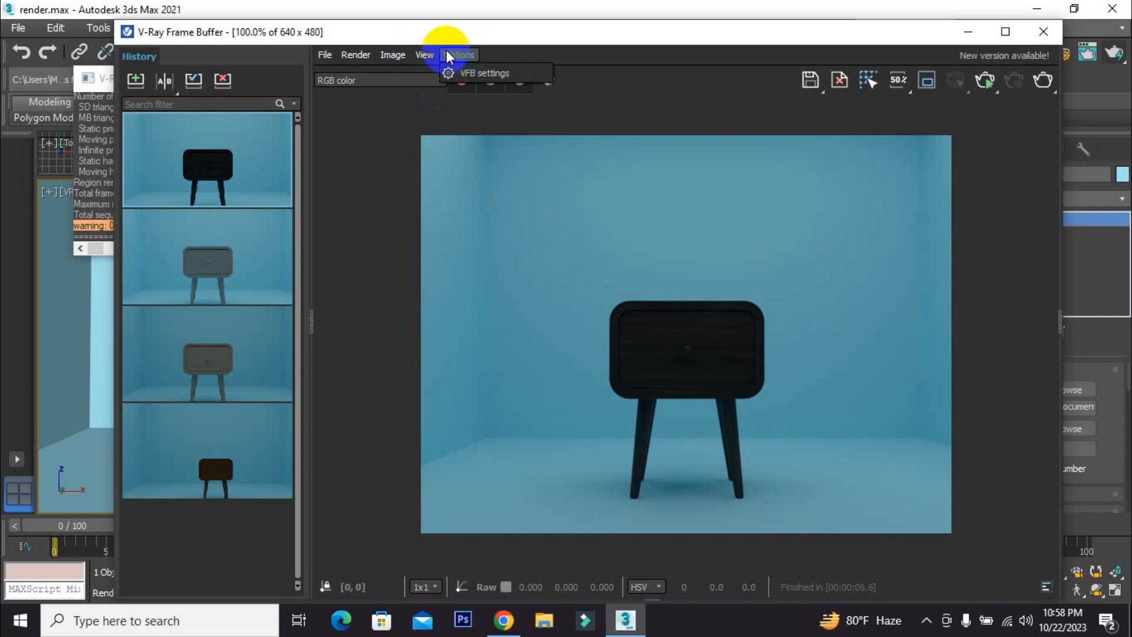
{"action": "left_click", "coordinate": [463, 72]}
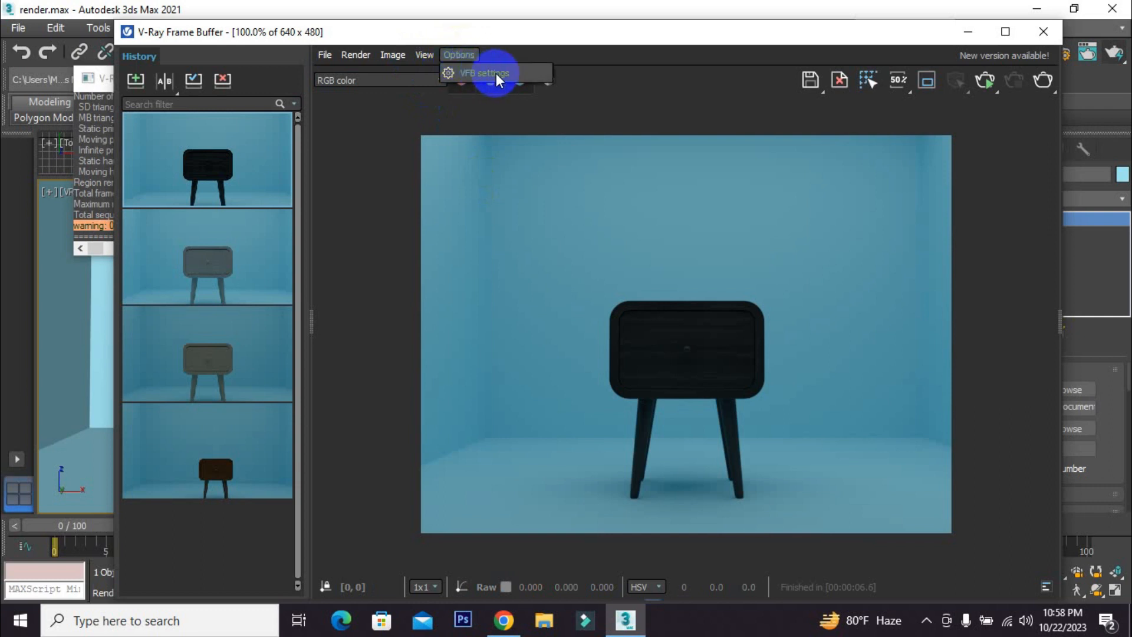
{"action": "left_click", "coordinate": [490, 72]}
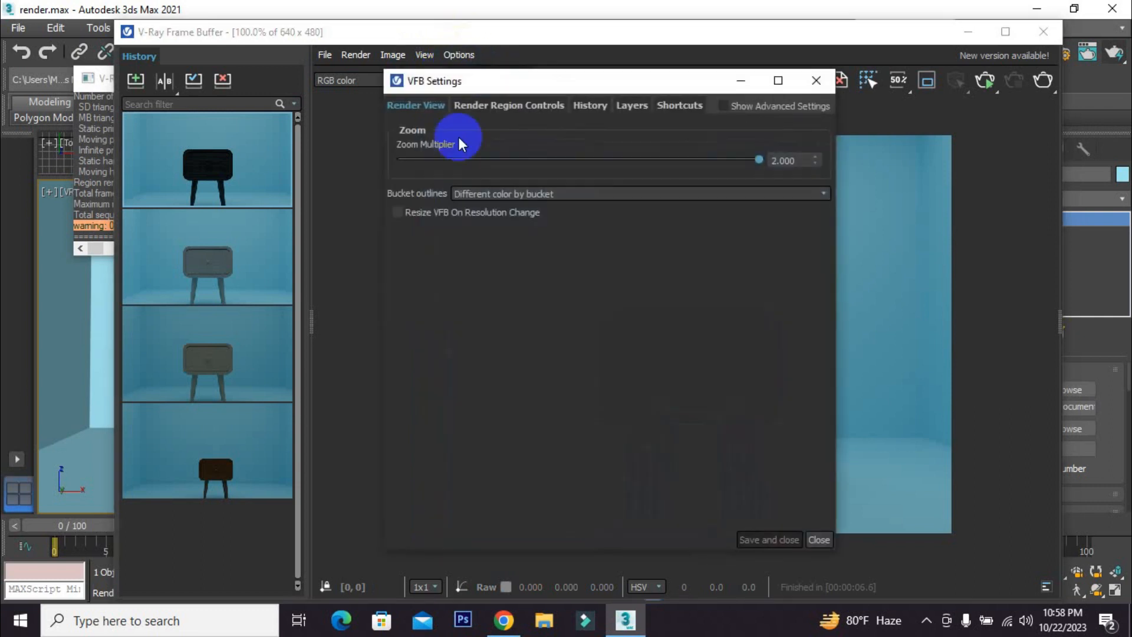
{"action": "left_click", "coordinate": [589, 108]}
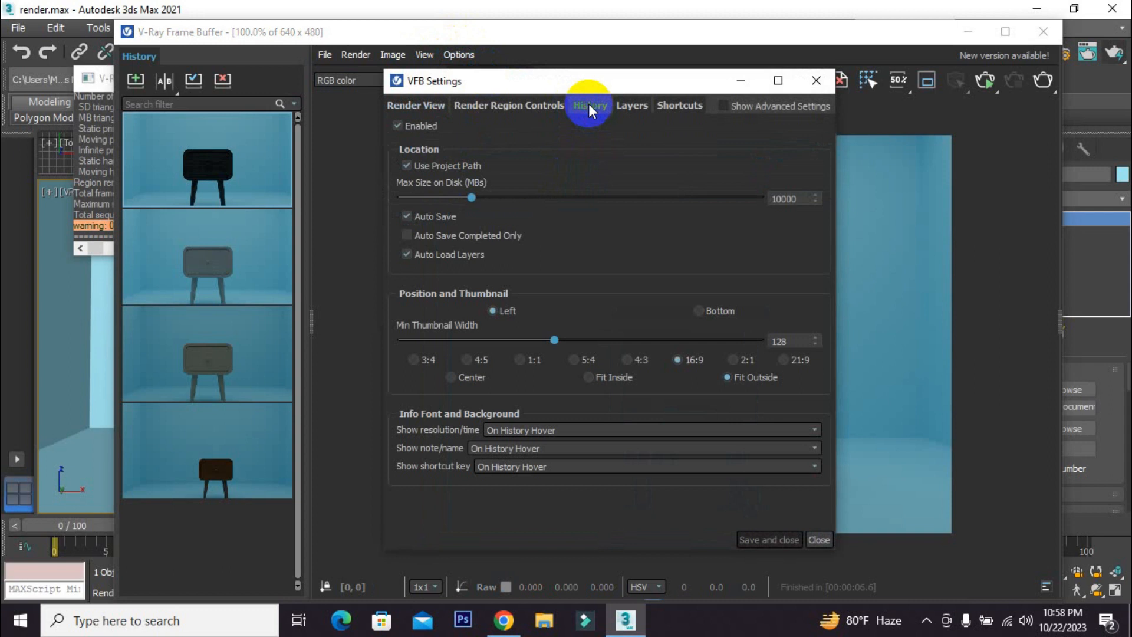
- Switch the history's Enabled, Use Project Path and Auto Save options off and back on
{"action": "left_click", "coordinate": [398, 125]}
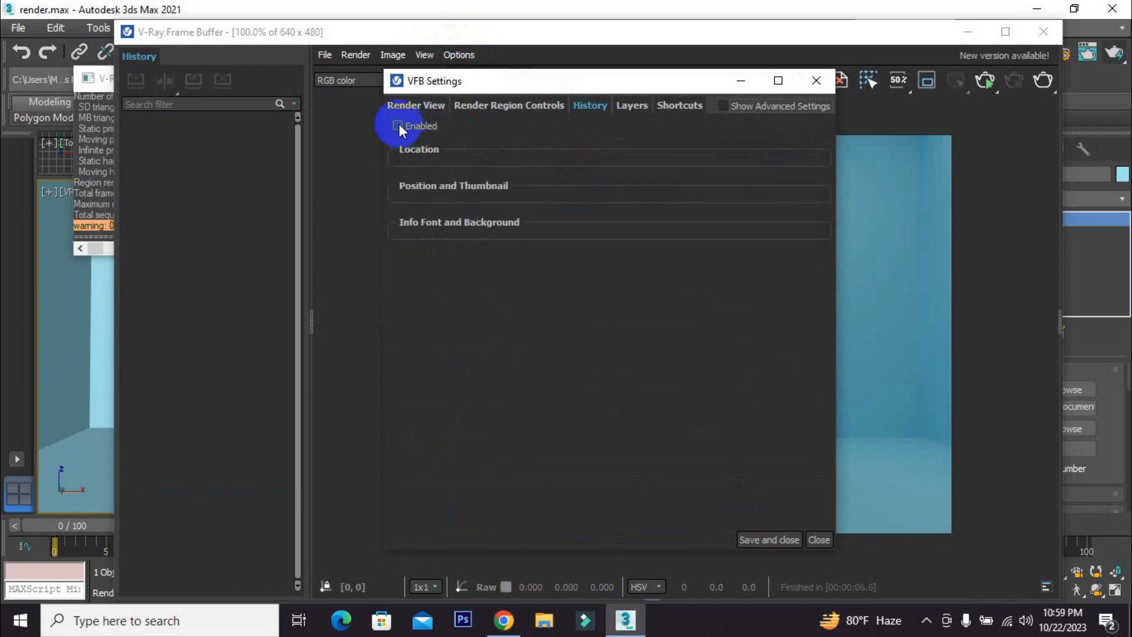
{"action": "left_click", "coordinate": [399, 124]}
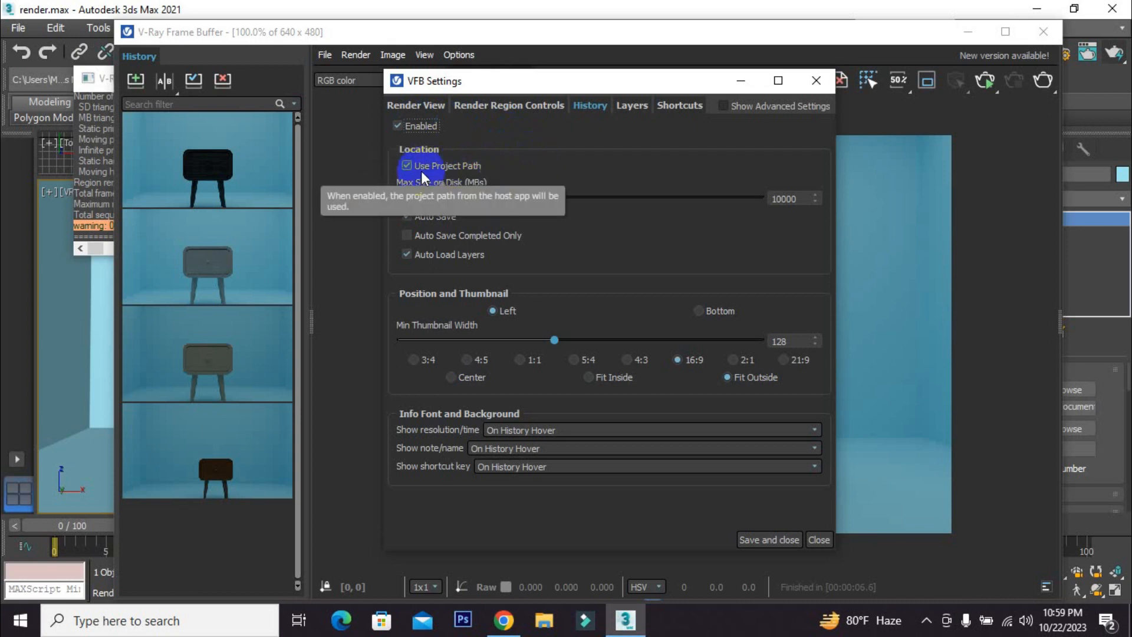
{"action": "left_click", "coordinate": [404, 165]}
{"action": "left_click", "coordinate": [405, 165]}
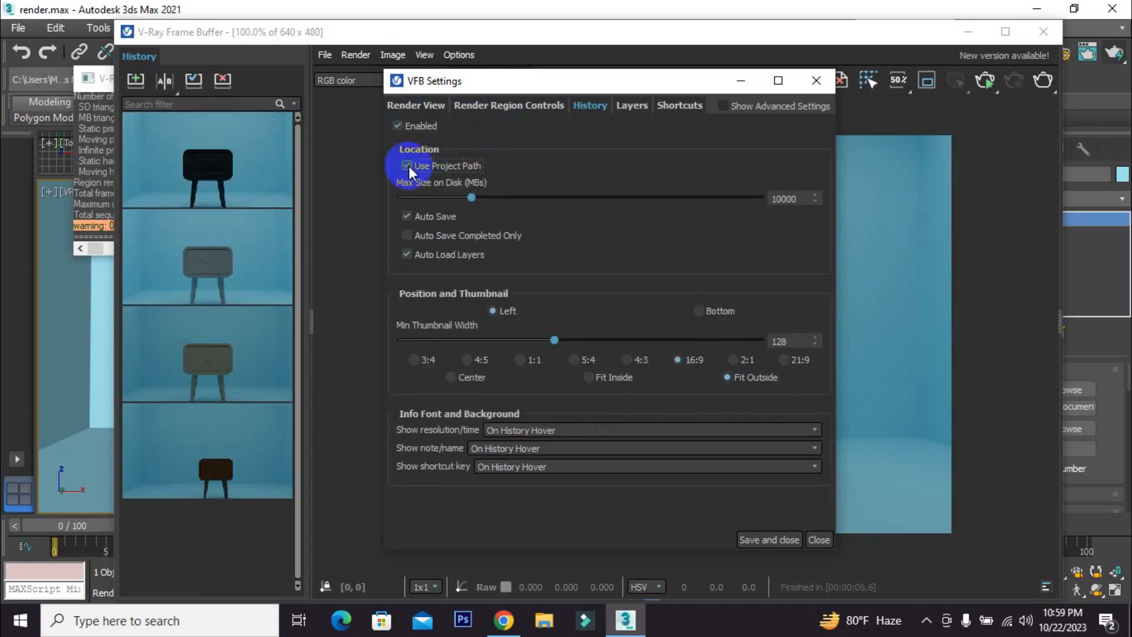
{"action": "left_click", "coordinate": [407, 216]}
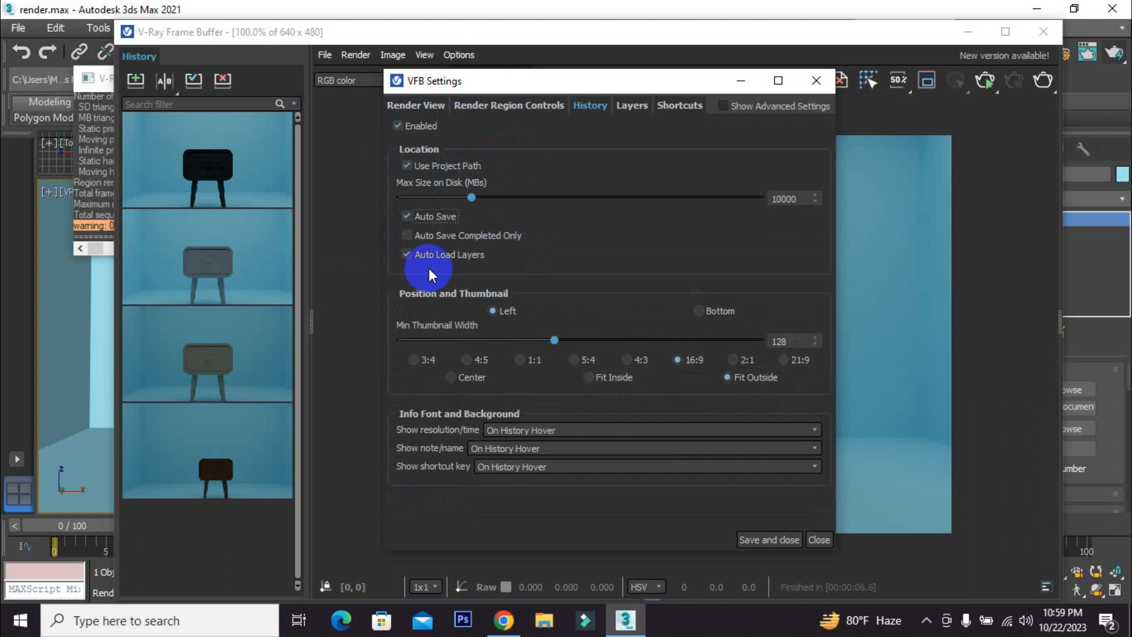
- Examine the render information on the history thumbnails and check the VFB history settings again
{"action": "mouse_move", "coordinate": [249, 172]}
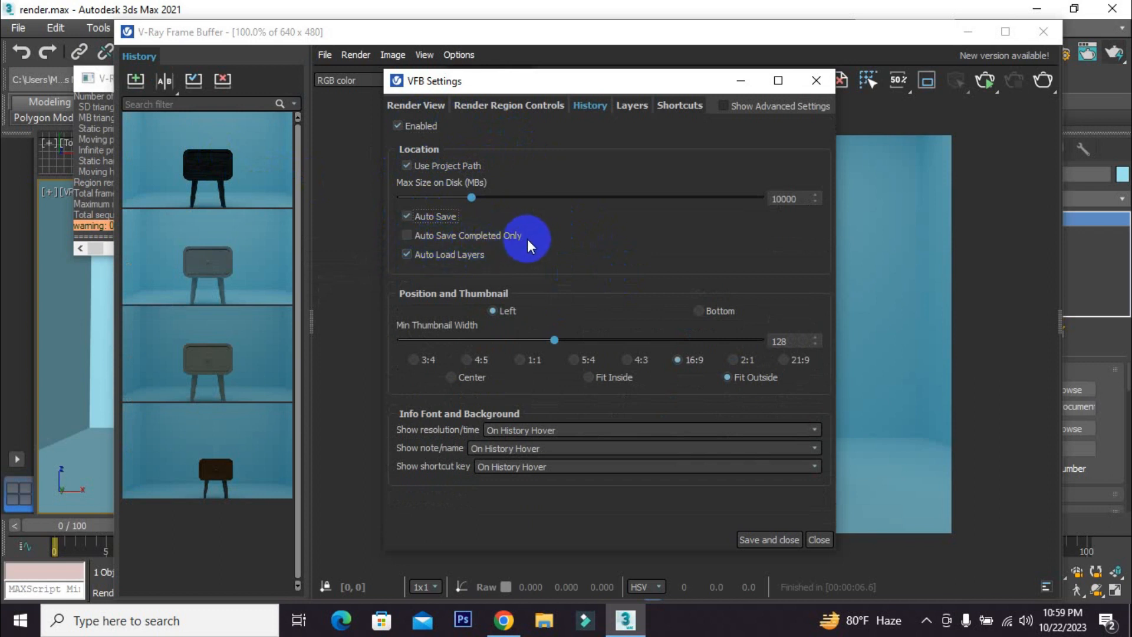
{"action": "left_click_drag", "start_coordinate": [580, 83], "coordinate": [562, 325]}
{"action": "left_click_drag", "start_coordinate": [477, 339], "coordinate": [458, 98]}
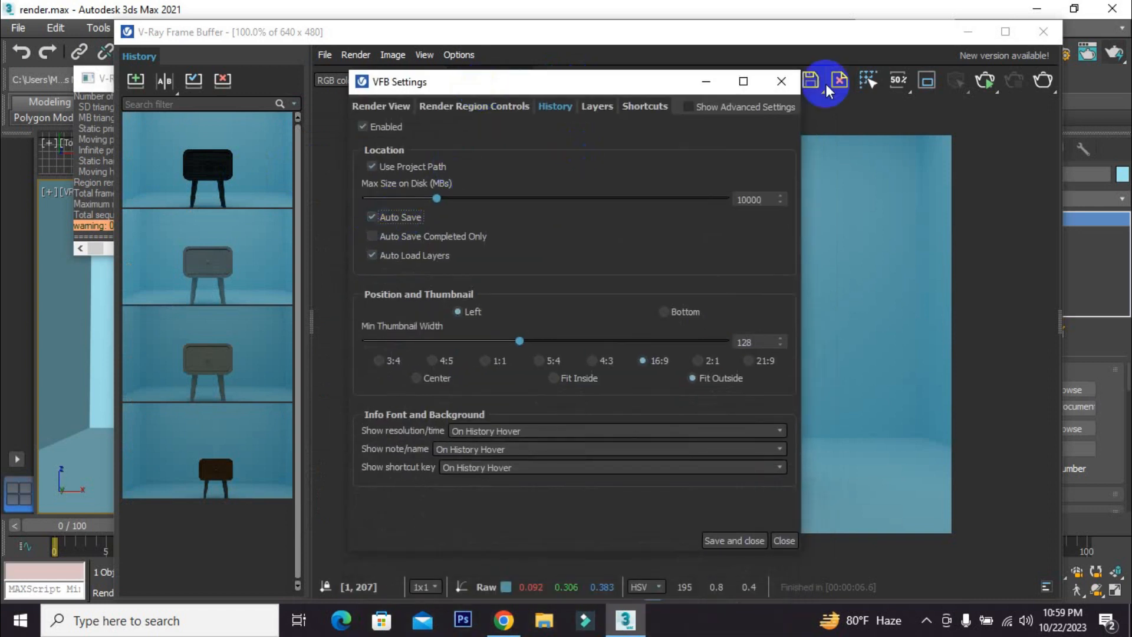
{"action": "left_click", "coordinate": [782, 81]}
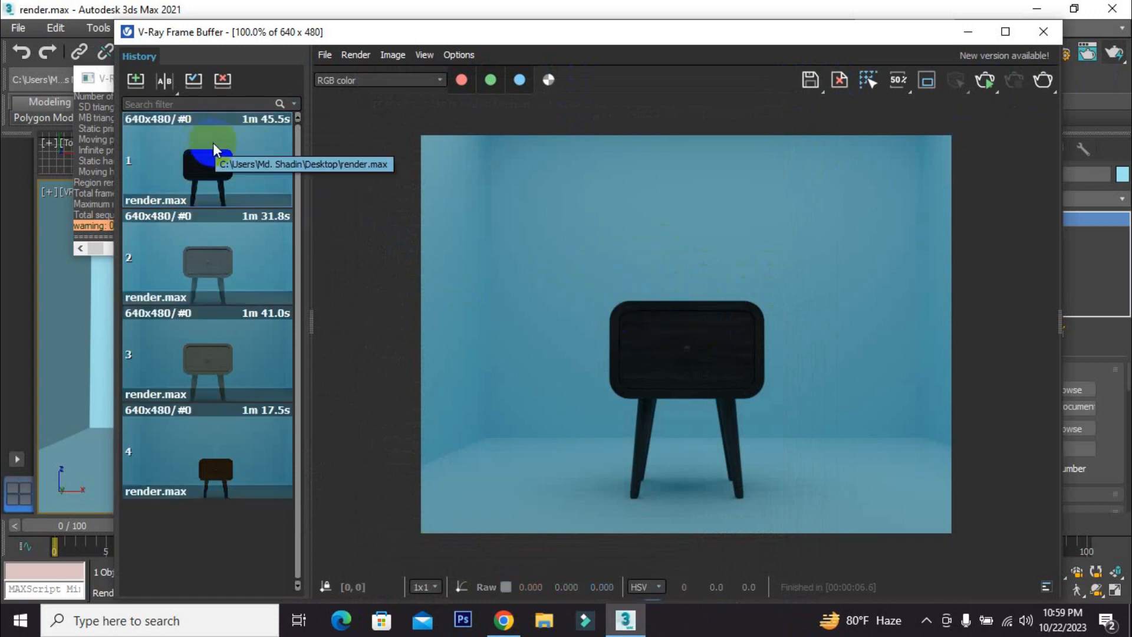
{"action": "left_click", "coordinate": [459, 55]}
{"action": "left_click", "coordinate": [500, 74]}
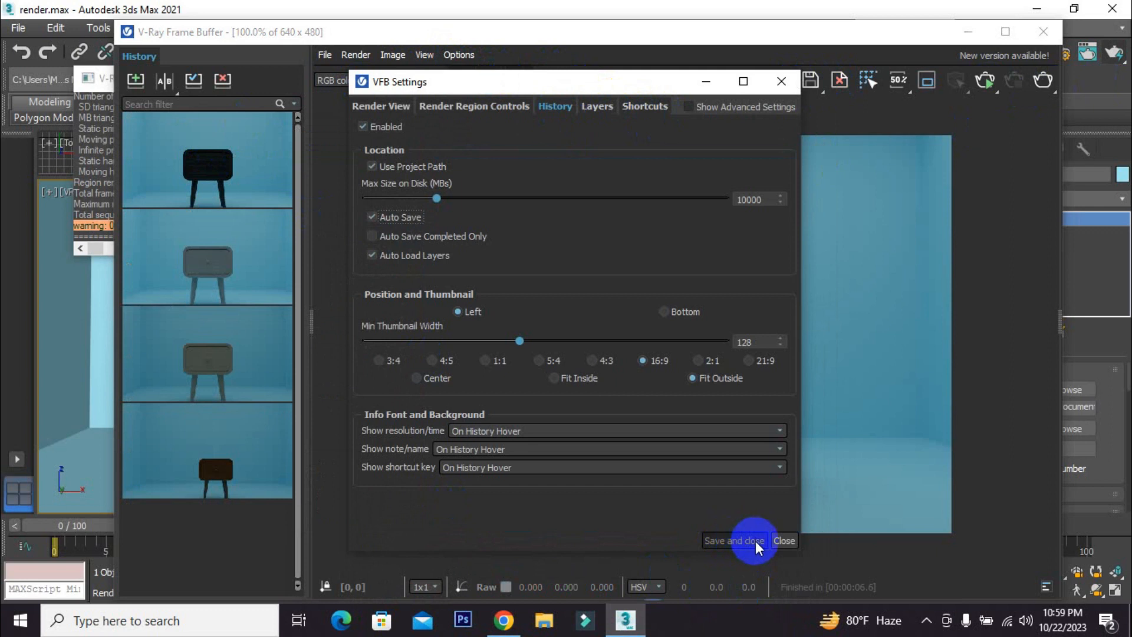
{"action": "left_click", "coordinate": [782, 539]}
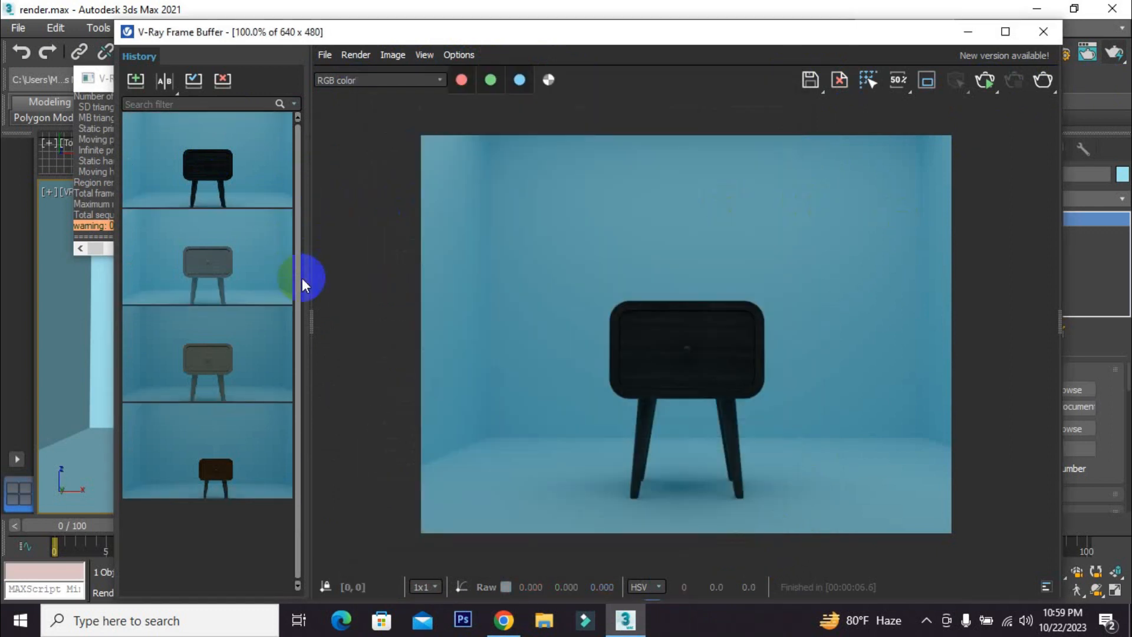
- Collapse the render history panel and expand it again
{"action": "left_click_drag", "start_coordinate": [308, 301], "coordinate": [117, 321]}
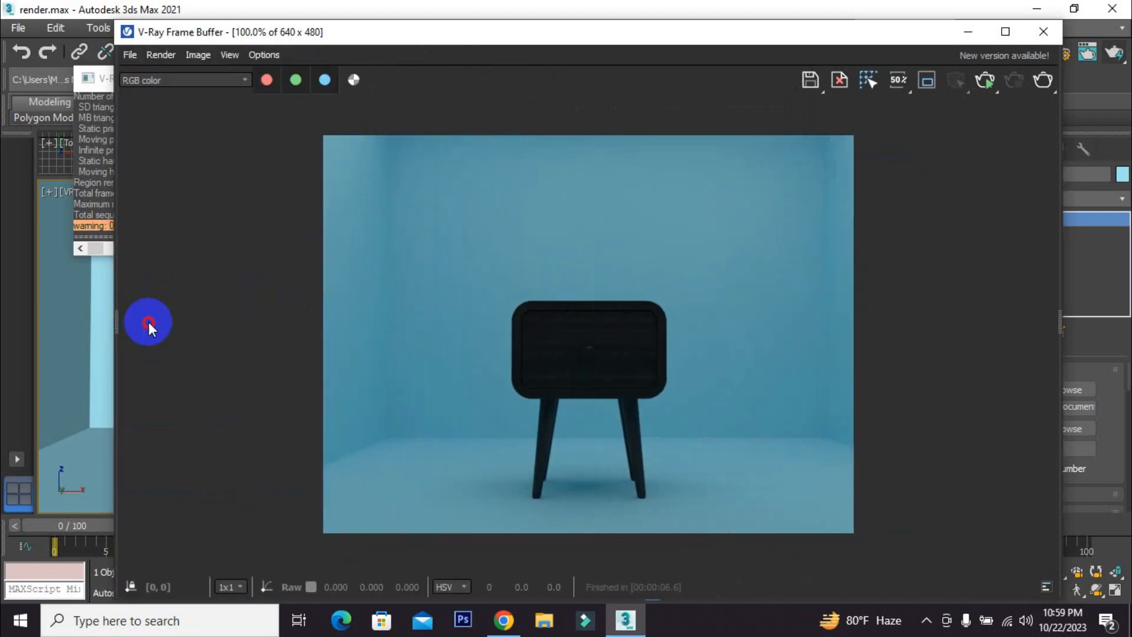
{"action": "left_click", "coordinate": [116, 315]}
{"action": "left_click_drag", "start_coordinate": [217, 318], "coordinate": [310, 320]}
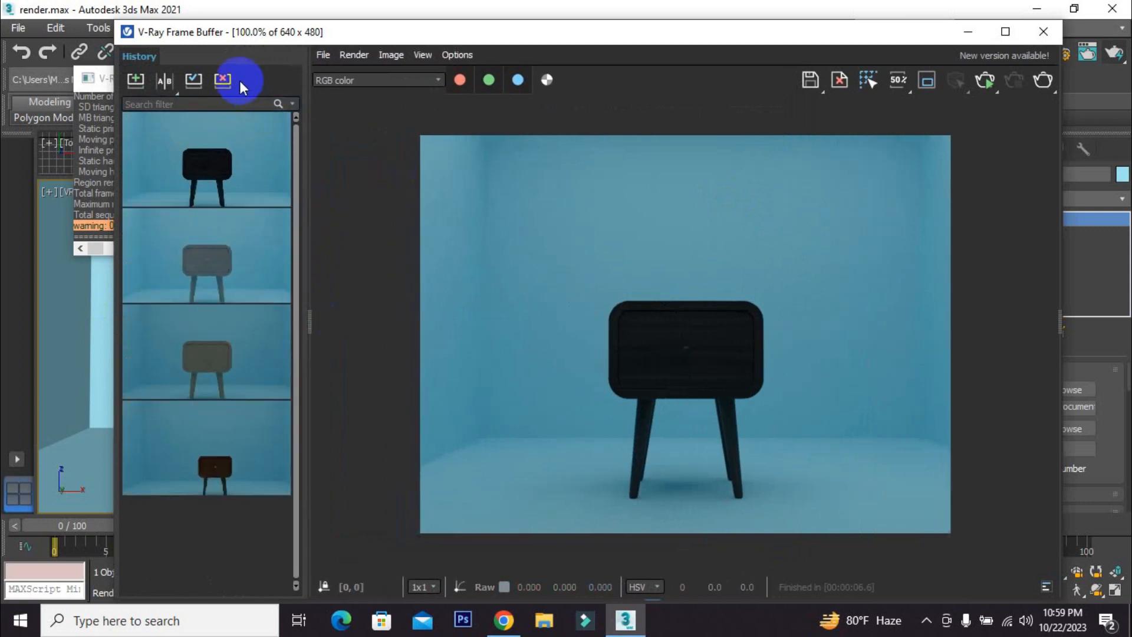
- Check the Auto Save option in the VFB history settings and close the settings
{"action": "left_click", "coordinate": [135, 81]}
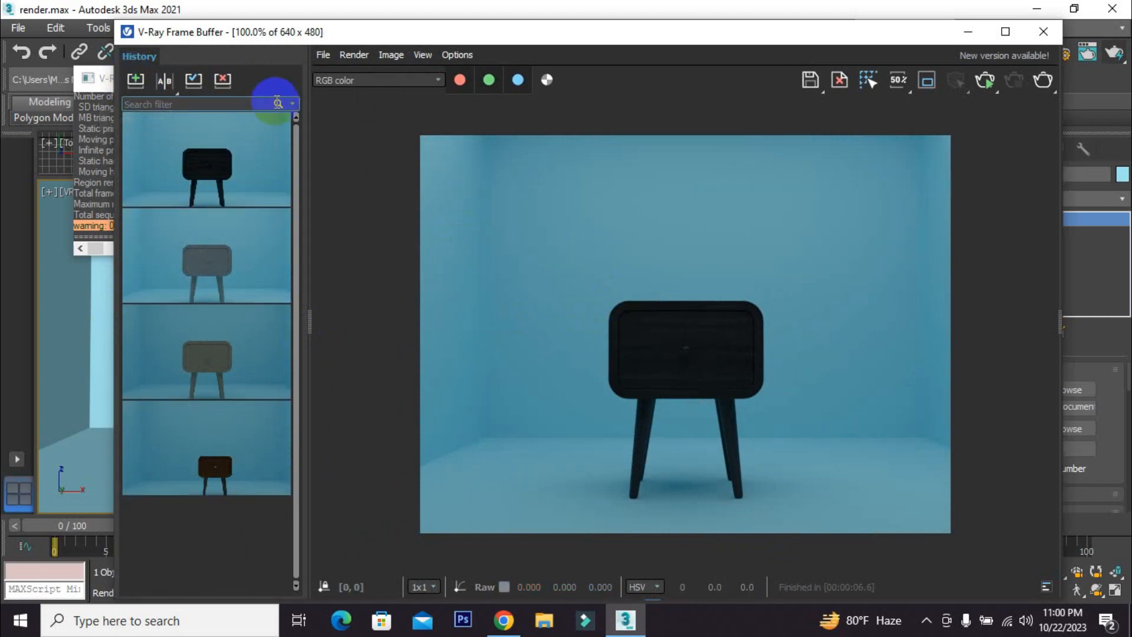
{"action": "left_click", "coordinate": [450, 52]}
{"action": "left_click", "coordinate": [461, 72]}
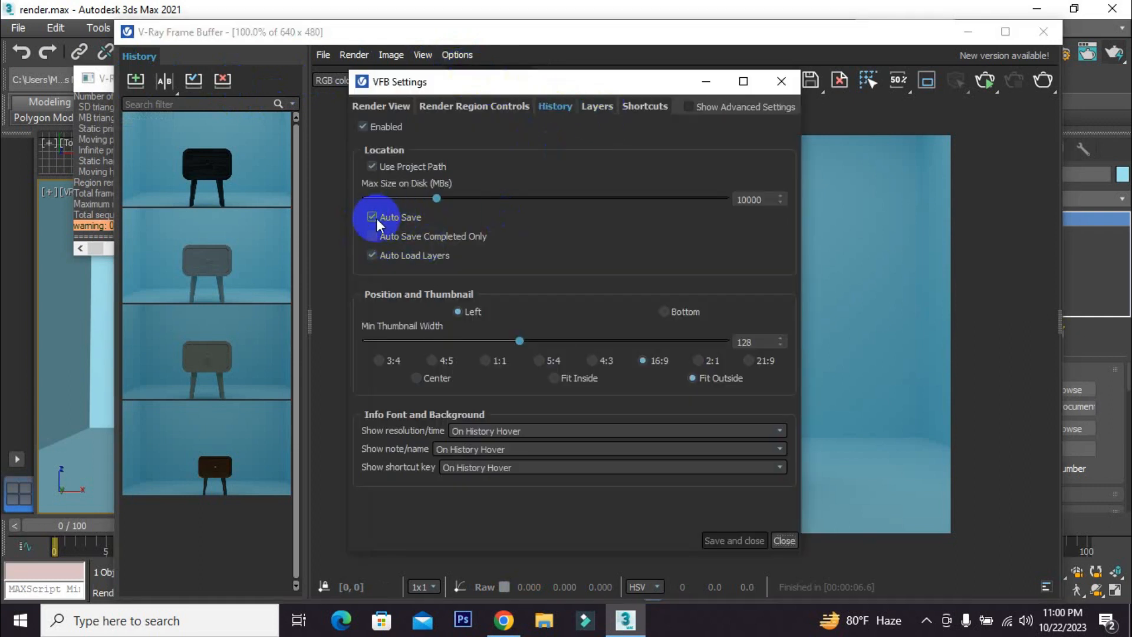
{"action": "left_click", "coordinate": [782, 82]}
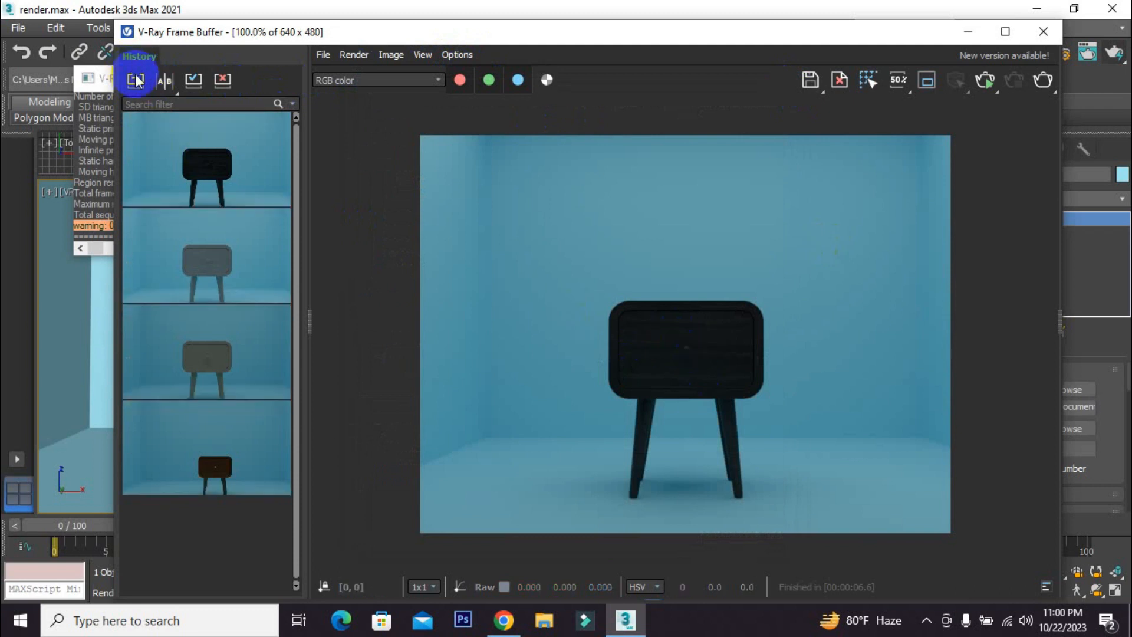
- Turn off Auto Save in the VFB history settings and save the change
{"action": "left_click", "coordinate": [463, 55]}
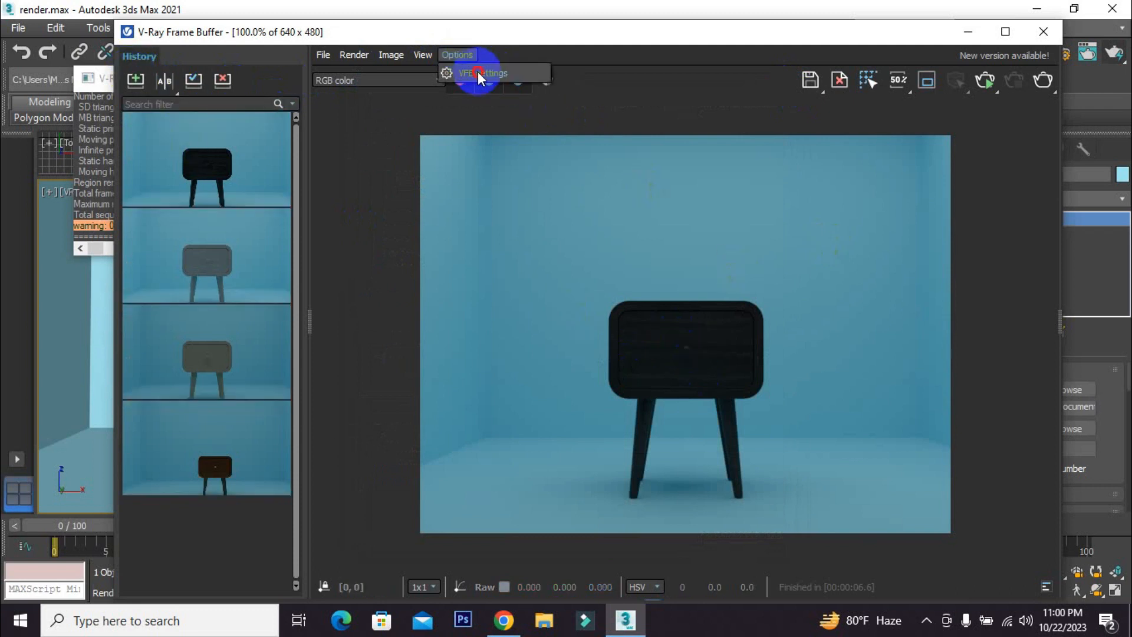
{"action": "left_click", "coordinate": [481, 74]}
{"action": "left_click", "coordinate": [373, 217]}
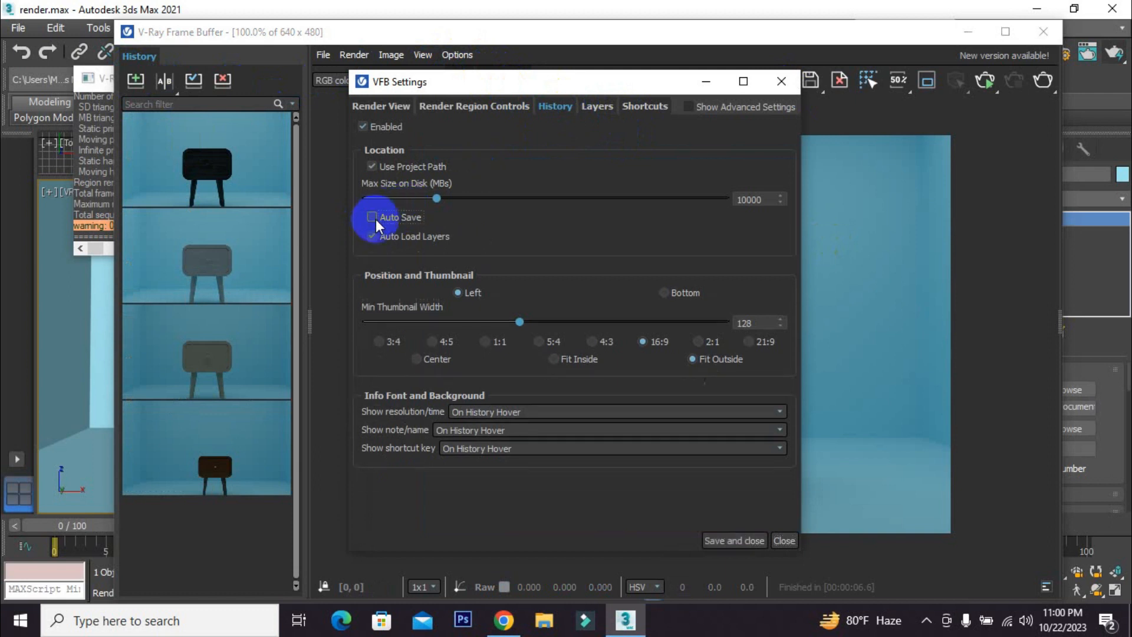
{"action": "left_click", "coordinate": [731, 539]}
- Dismiss the frame buffer and select the red cabinet in the camera view
{"action": "left_click_drag", "start_coordinate": [902, 33], "coordinate": [700, 71]}
{"action": "left_click", "coordinate": [841, 69]}
{"action": "left_click", "coordinate": [708, 404]}
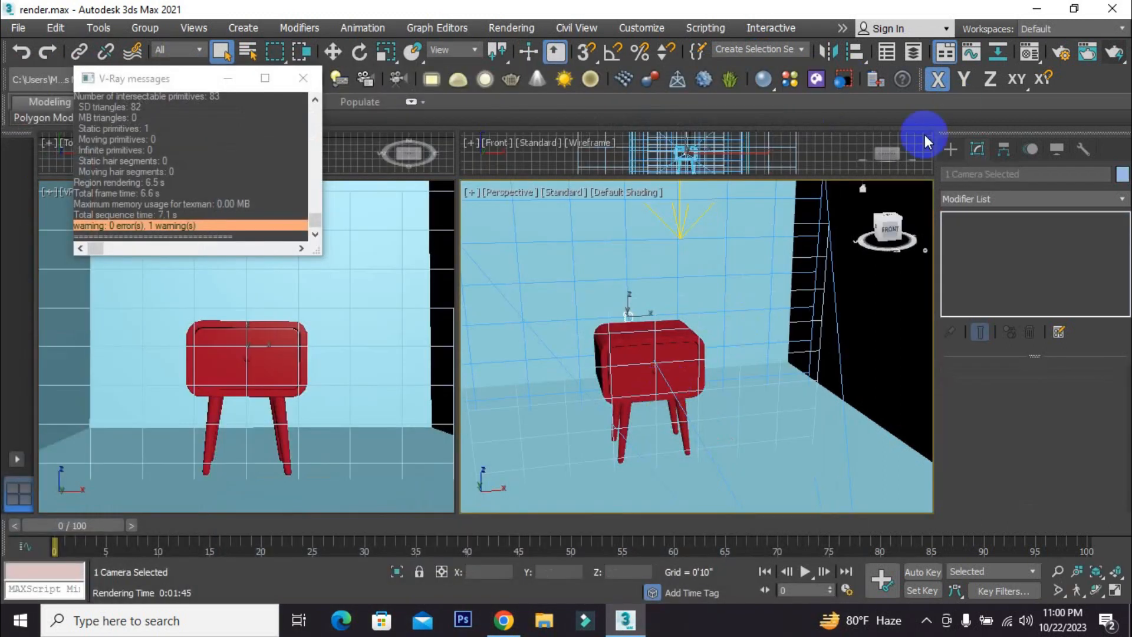
{"action": "left_click", "coordinate": [278, 346]}
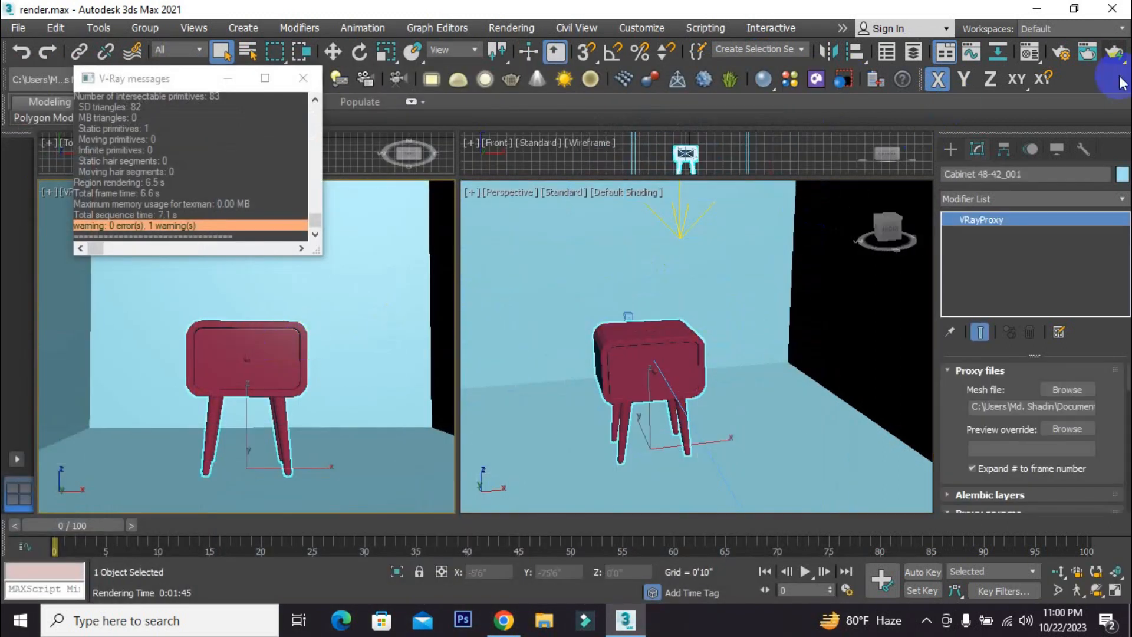
- Start a V-Ray render of the camera view with the red cabinet and stop it before it finishes
{"action": "key", "text": "shift+q"}
{"action": "left_click_drag", "start_coordinate": [545, 71], "coordinate": [665, 42]}
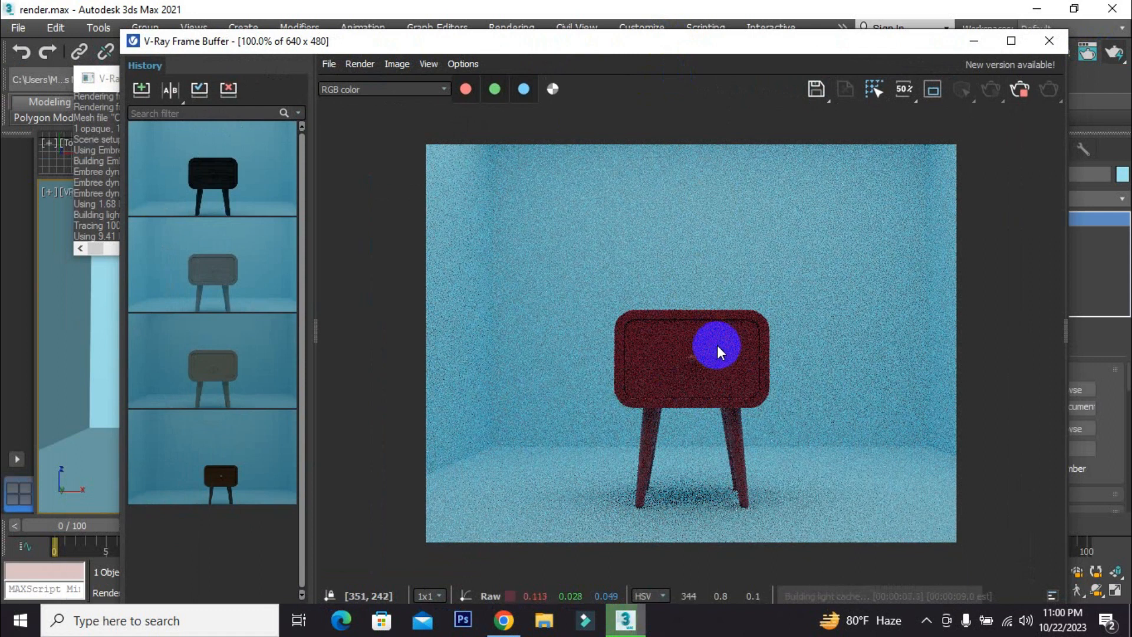
{"action": "left_click", "coordinate": [1021, 89]}
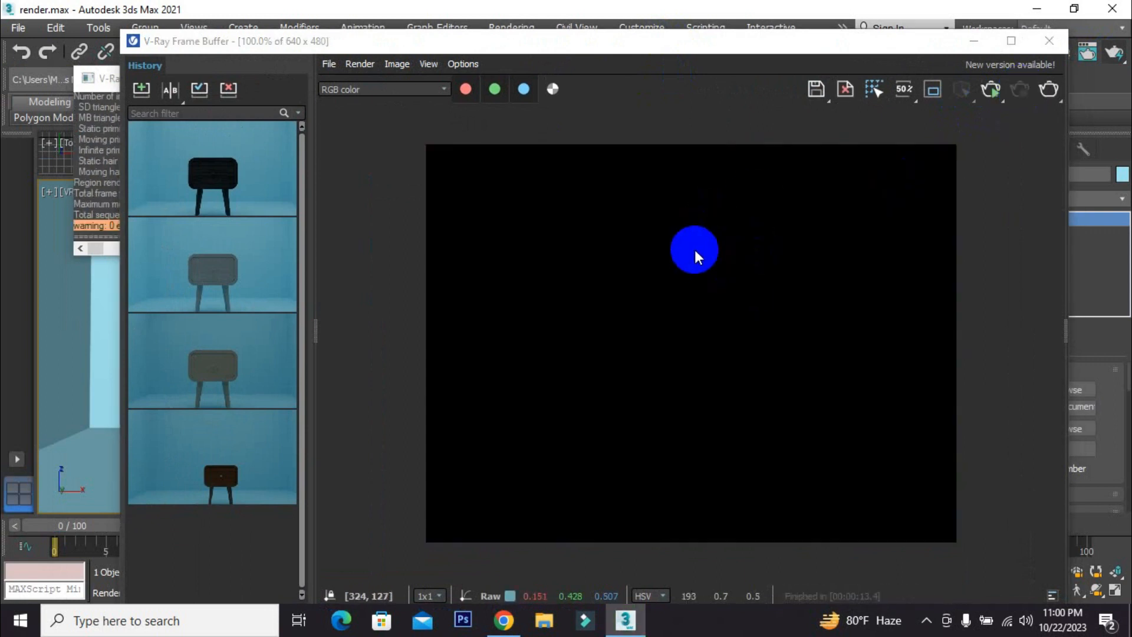
- Check the Auto Save state in the VFB history settings after the stopped render
{"action": "left_click", "coordinate": [460, 66]}
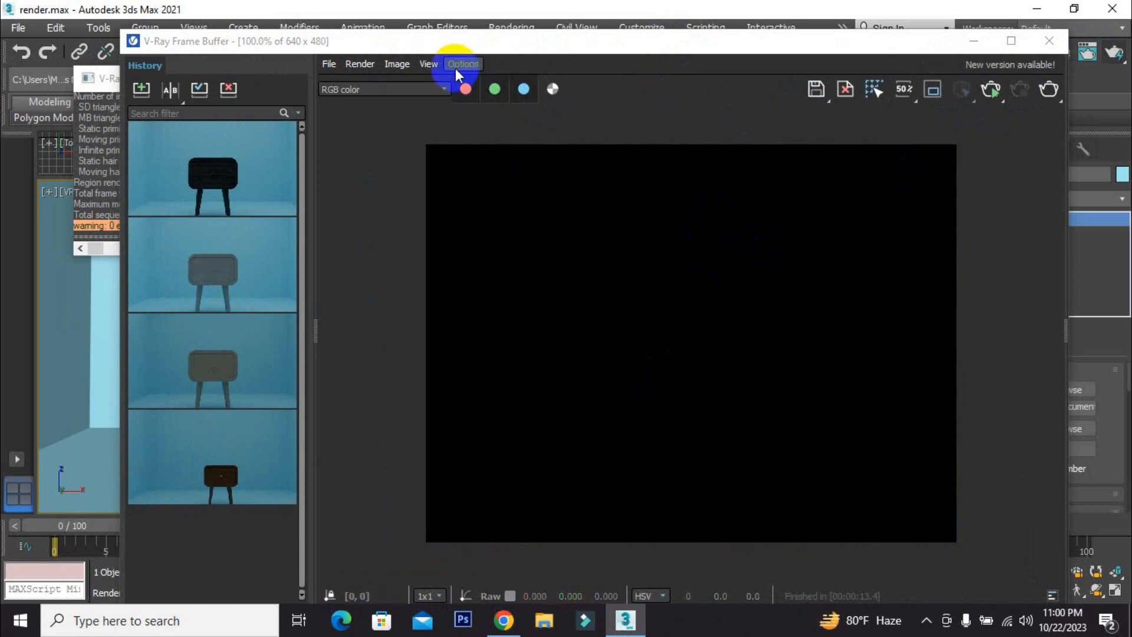
{"action": "left_click", "coordinate": [484, 79]}
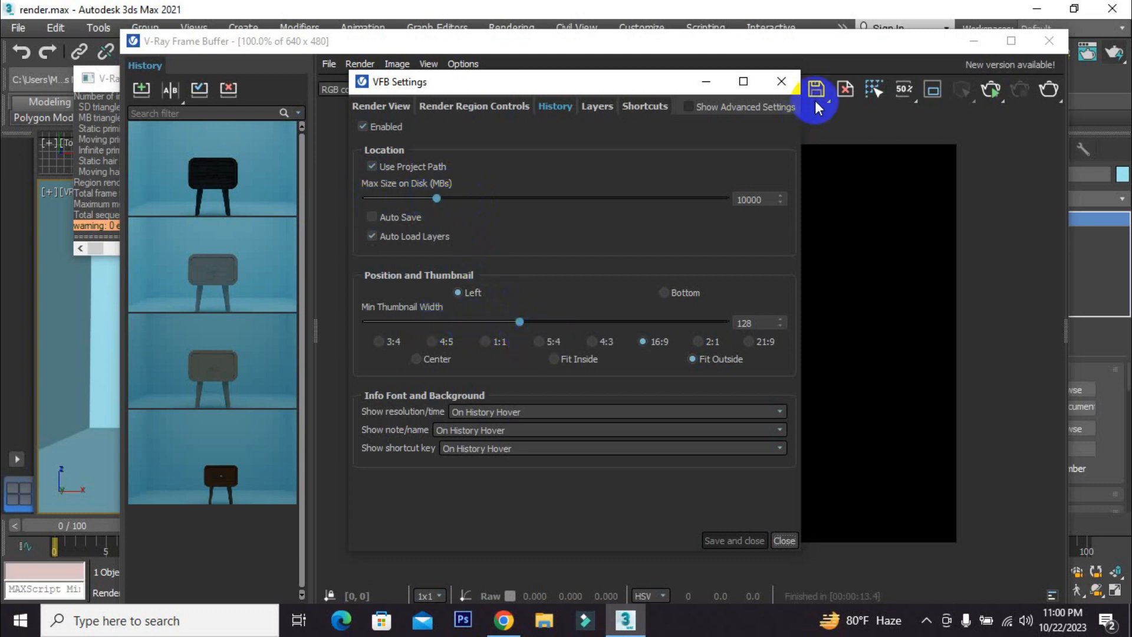
{"action": "left_click", "coordinate": [781, 81]}
- Run an interactive render of the red cabinet, stop it early, and save the image to the history manually
{"action": "left_click", "coordinate": [992, 90]}
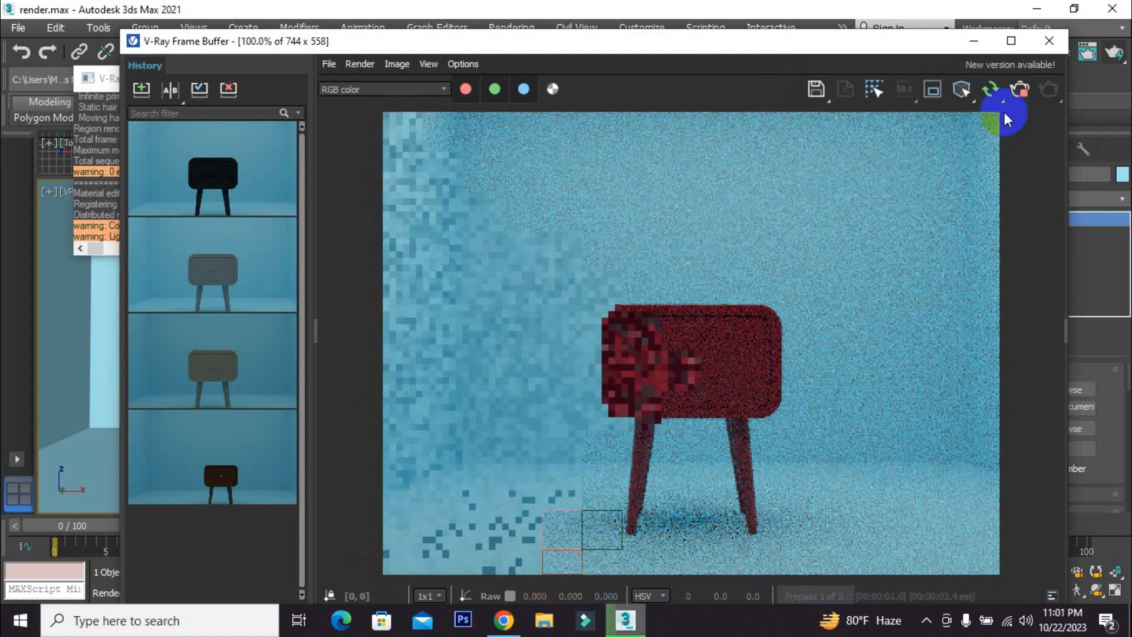
{"action": "left_click", "coordinate": [1019, 90]}
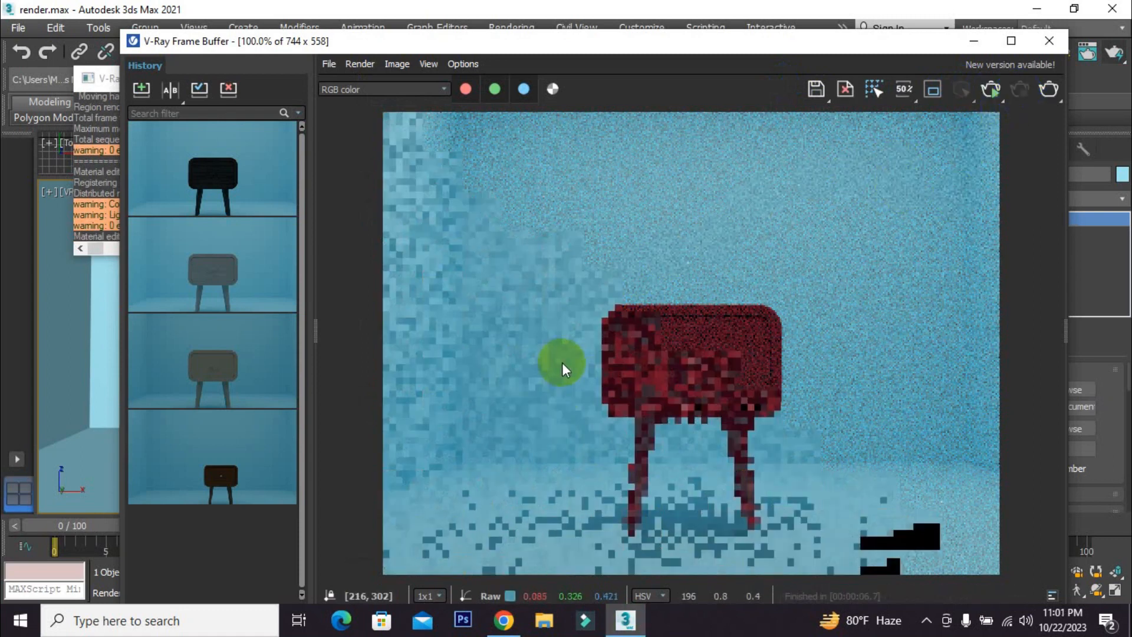
{"action": "left_click", "coordinate": [145, 89]}
{"action": "left_click", "coordinate": [225, 172]}
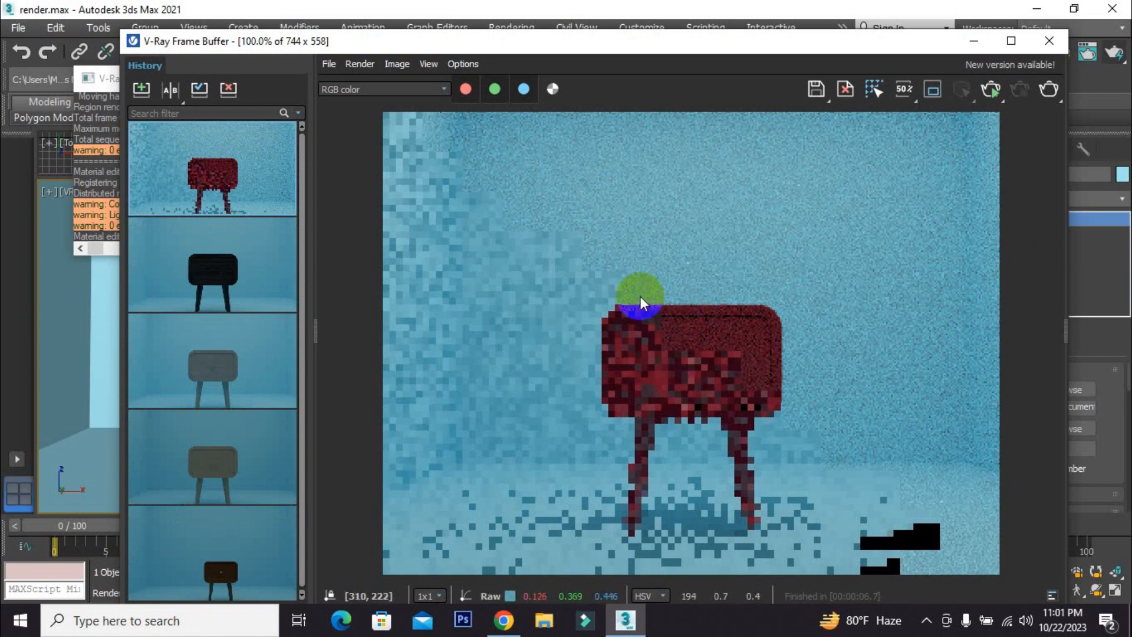
{"action": "left_click", "coordinate": [143, 89]}
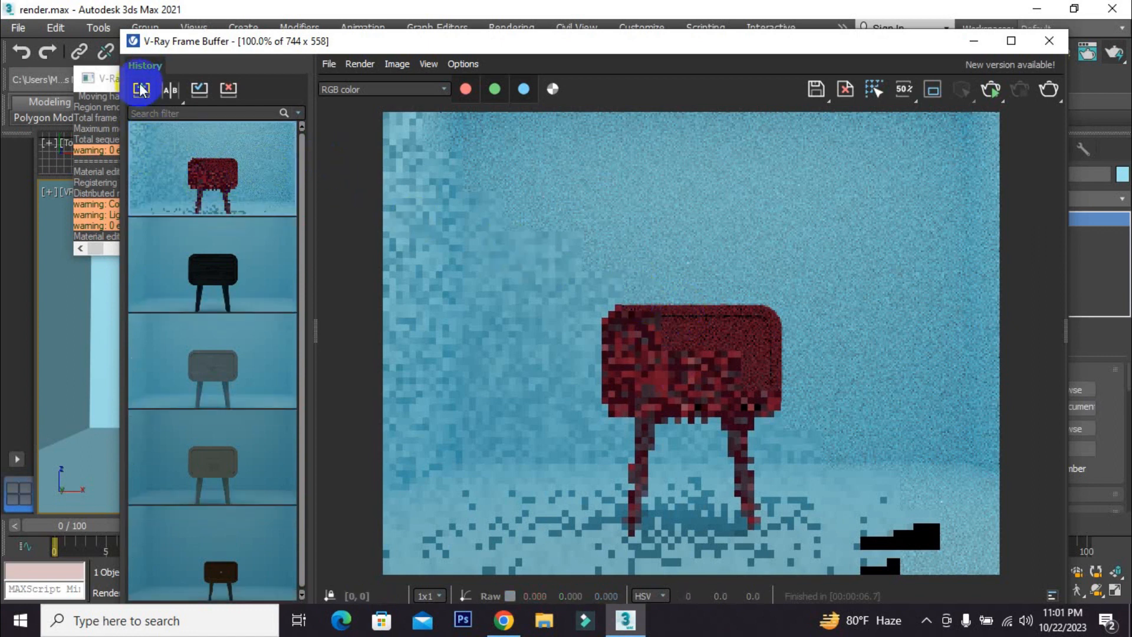
- Load the black cabinet render from the history into the frame buffer and enlarge it to 200%
{"action": "left_click", "coordinate": [170, 89]}
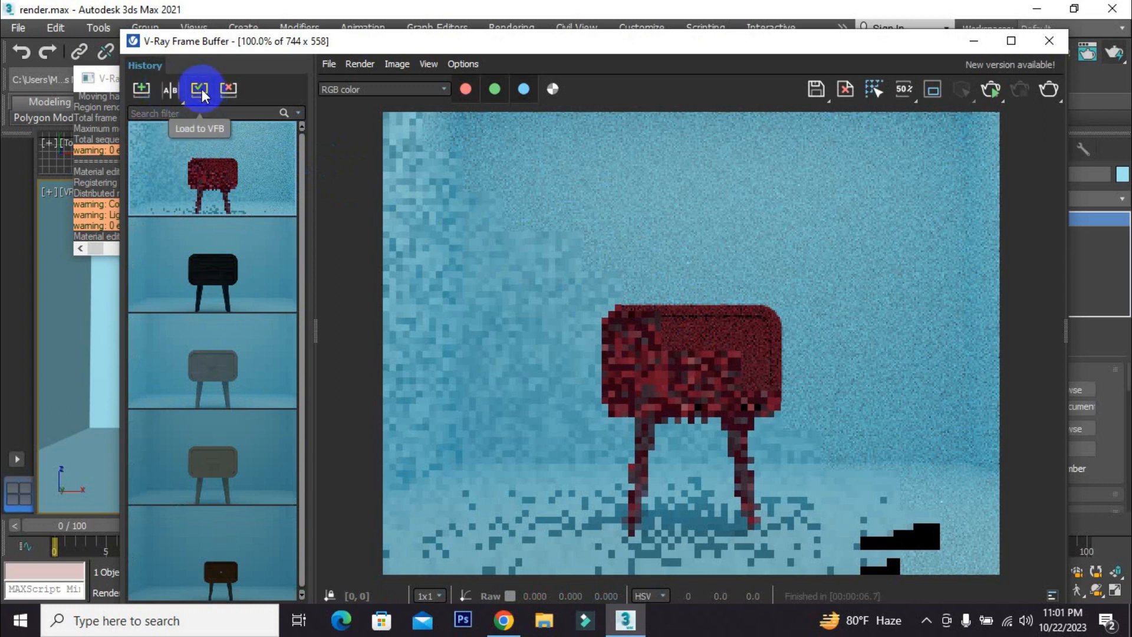
{"action": "left_click", "coordinate": [233, 265]}
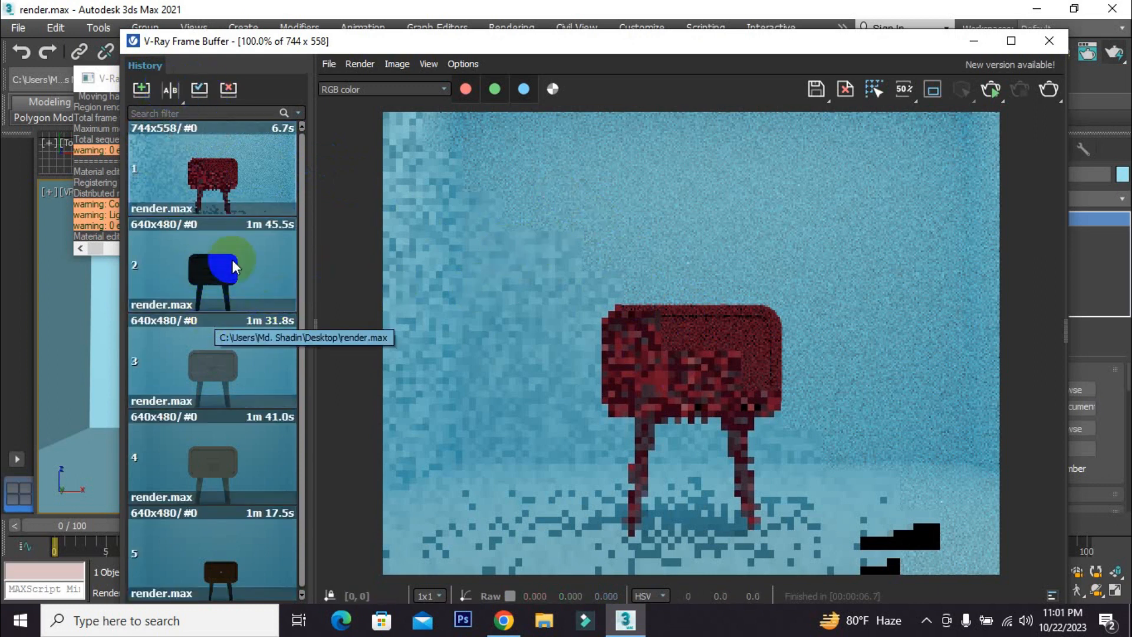
{"action": "left_click", "coordinate": [218, 270]}
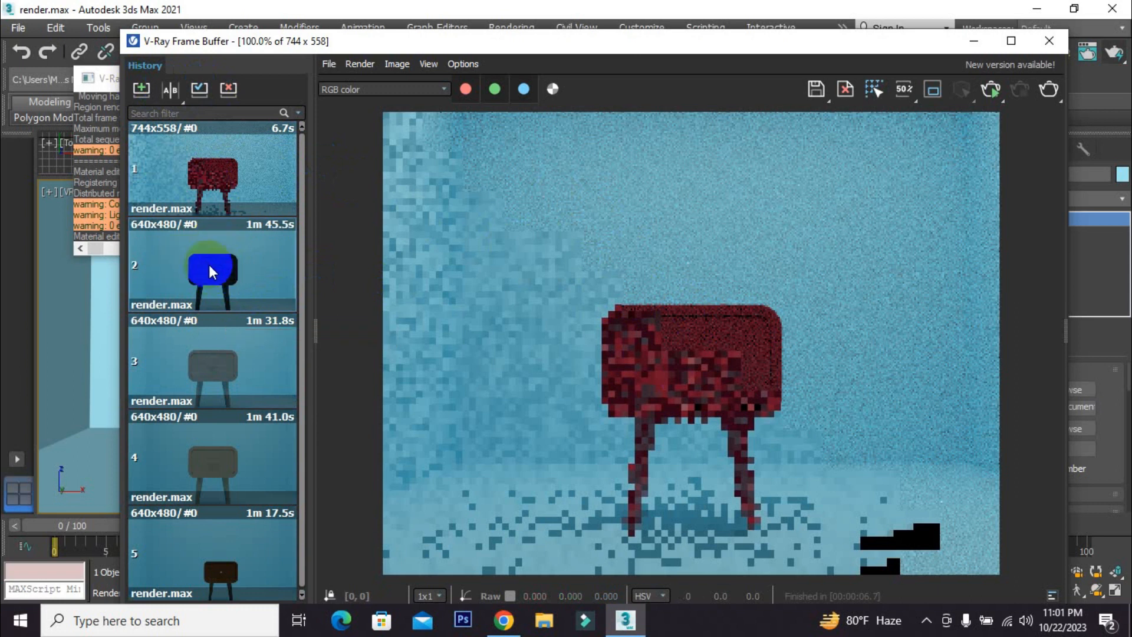
{"action": "left_click", "coordinate": [200, 89]}
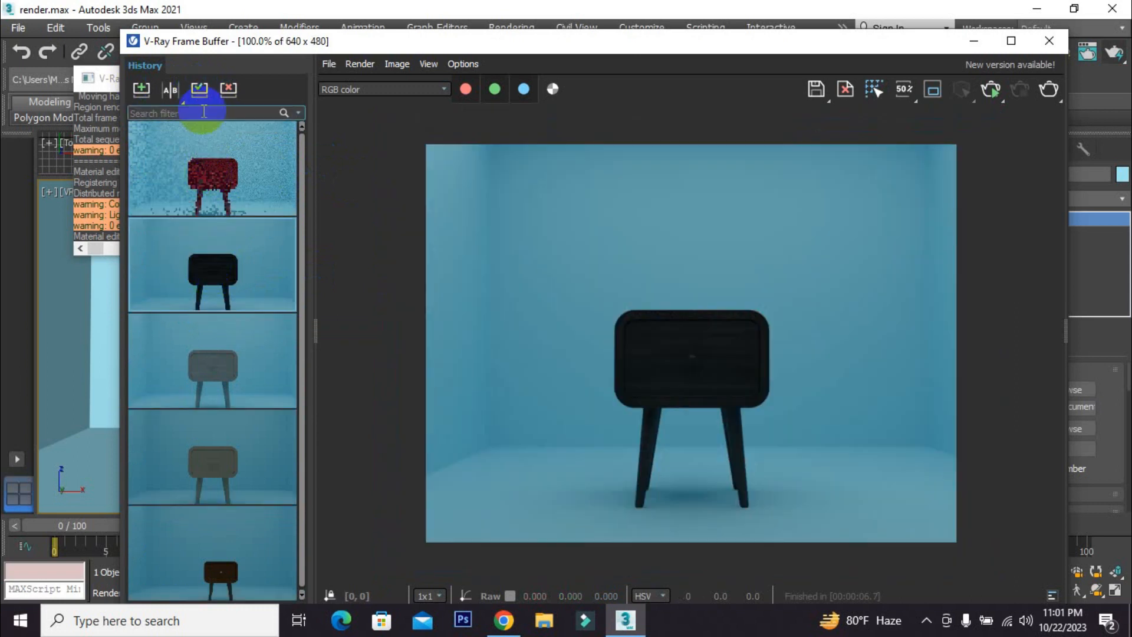
{"action": "scroll", "coordinate": [698, 421], "scroll_direction": "up", "scroll_amount": 1}
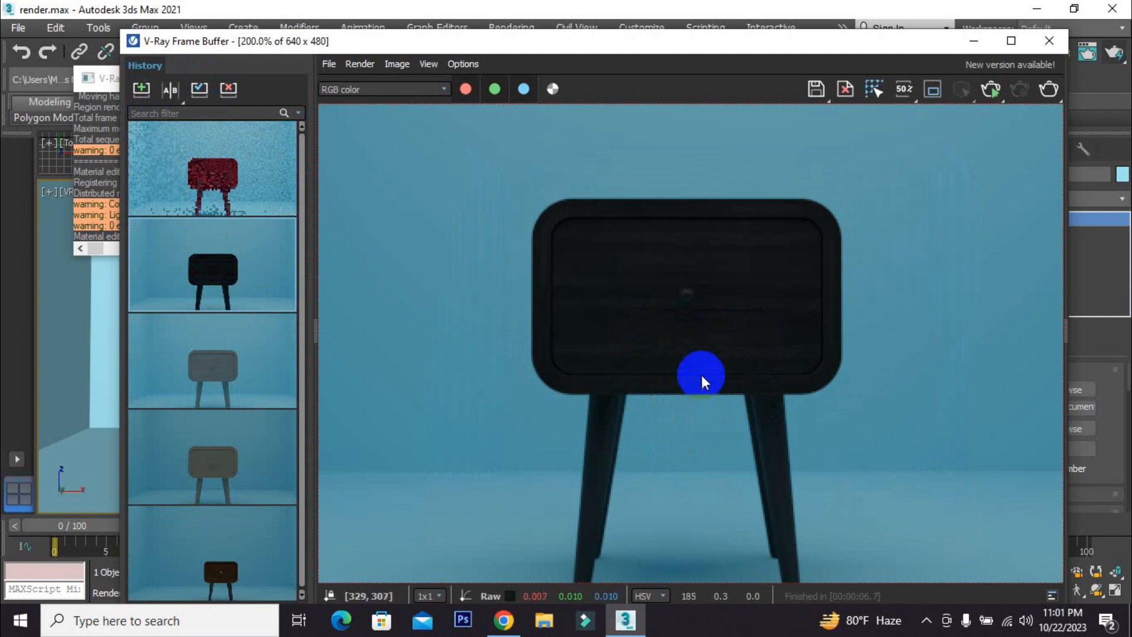
- Return the zoom to 100%, load the unfinished red cabinet render from the history and remove that render from the history
{"action": "double_click", "coordinate": [706, 402]}
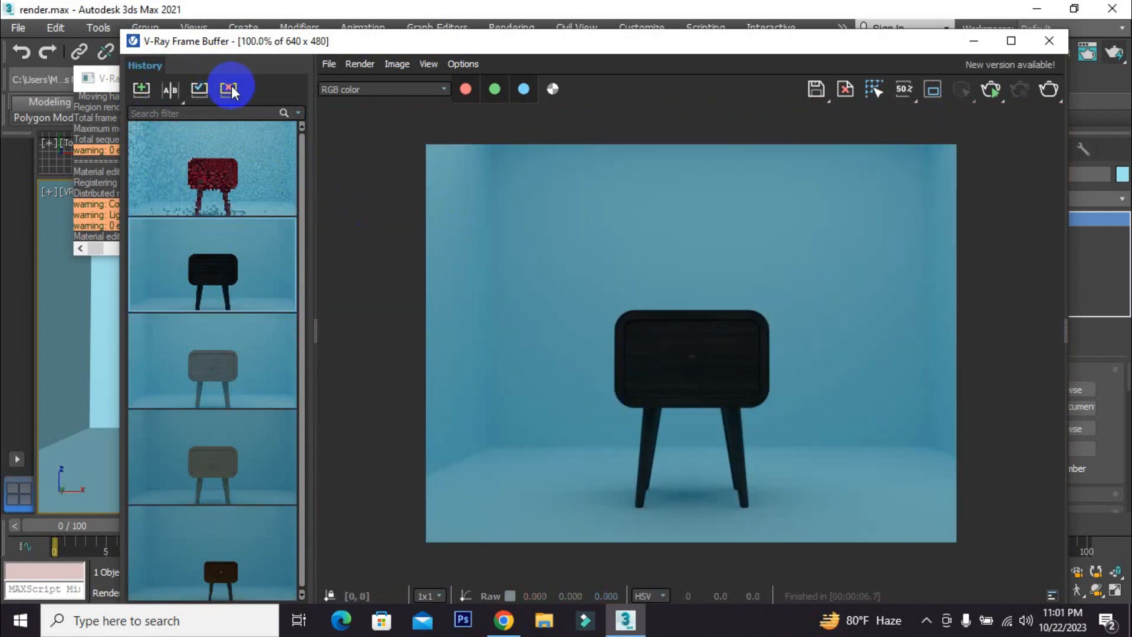
{"action": "left_click", "coordinate": [220, 182]}
{"action": "left_click", "coordinate": [199, 88]}
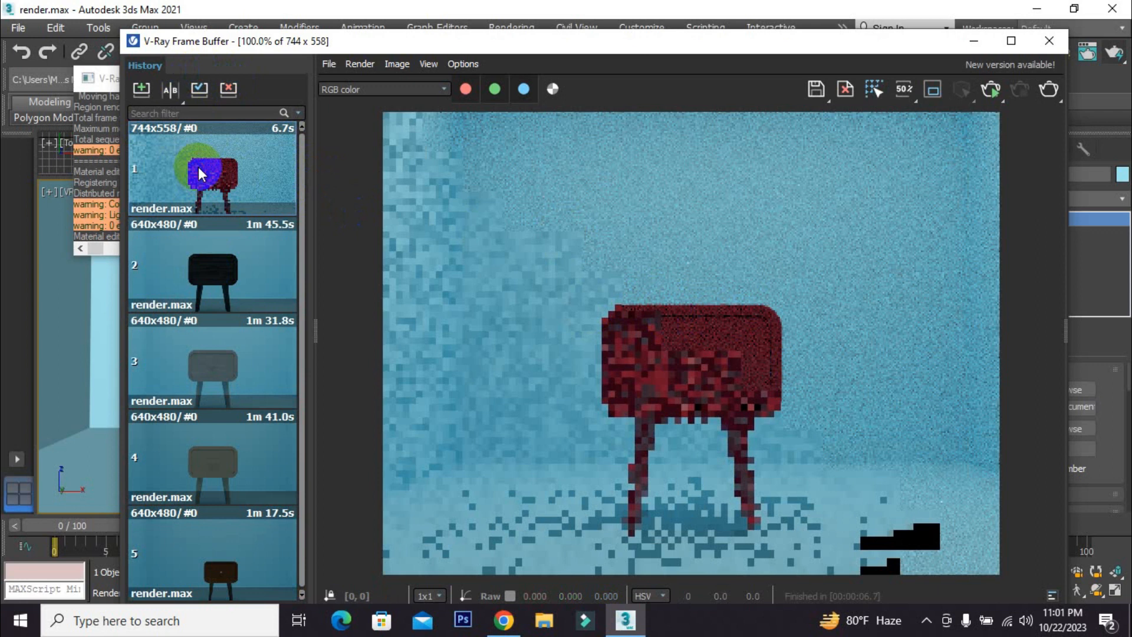
{"action": "left_click", "coordinate": [228, 88]}
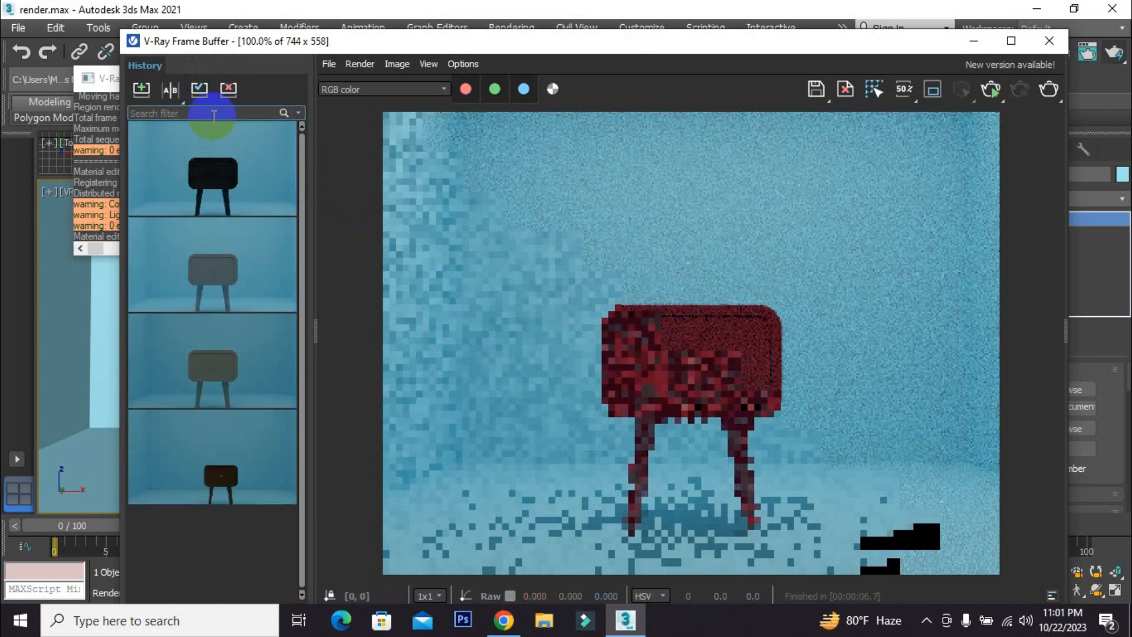
- Load the black cabinet render and start an A/B horizontal comparison with it as A, adjusting the dividing line
{"action": "left_click", "coordinate": [204, 87]}
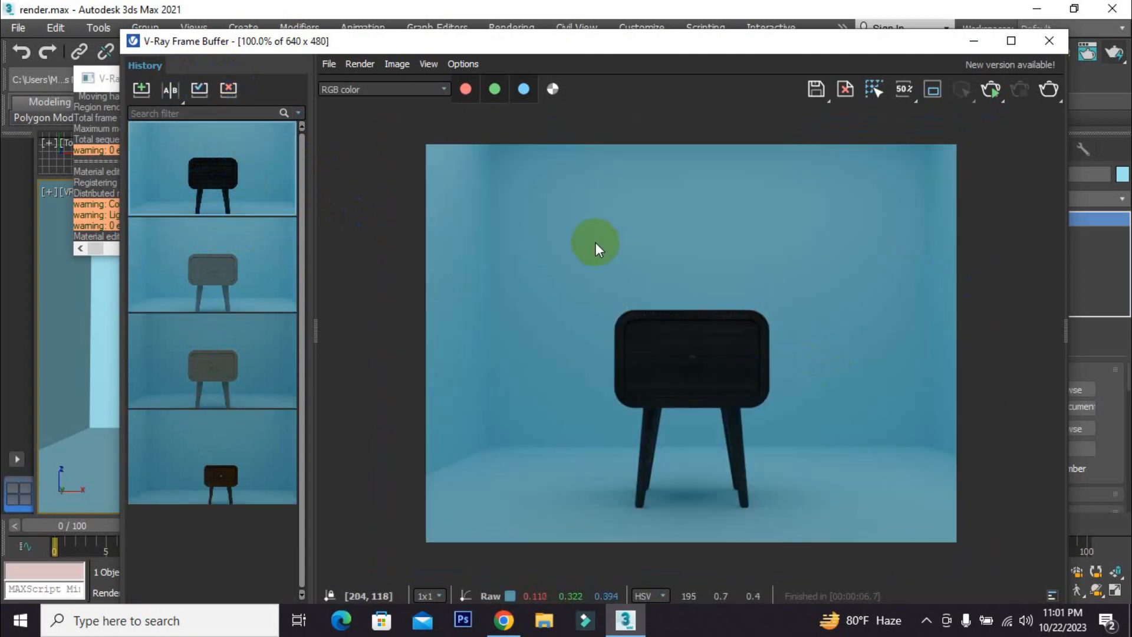
{"action": "left_click", "coordinate": [172, 92]}
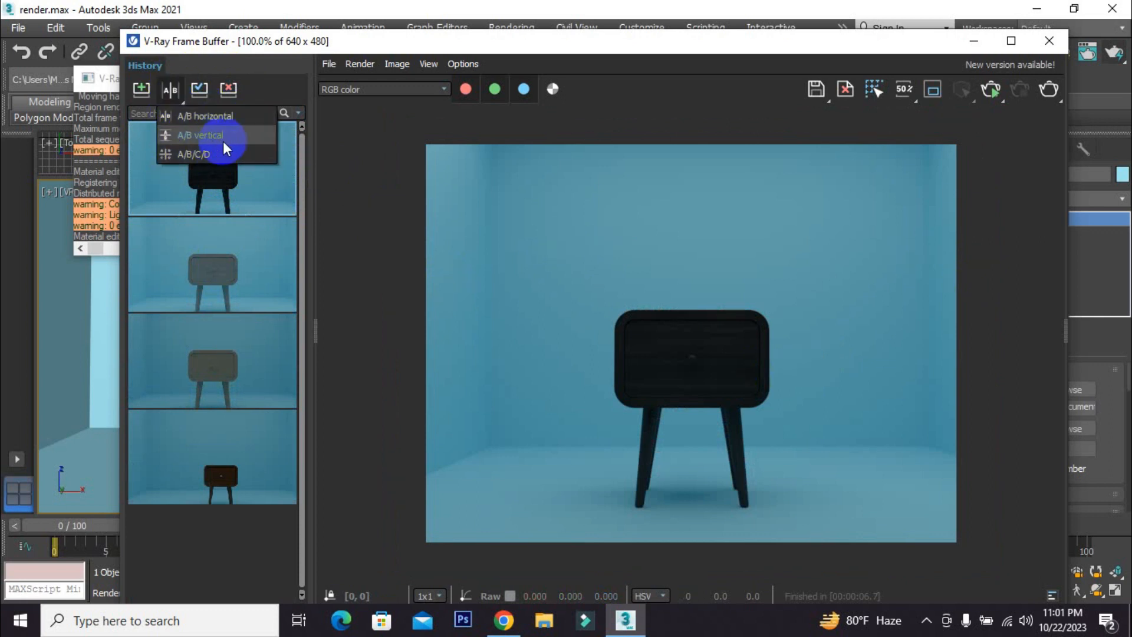
{"action": "left_click", "coordinate": [172, 92]}
{"action": "left_click", "coordinate": [172, 91]}
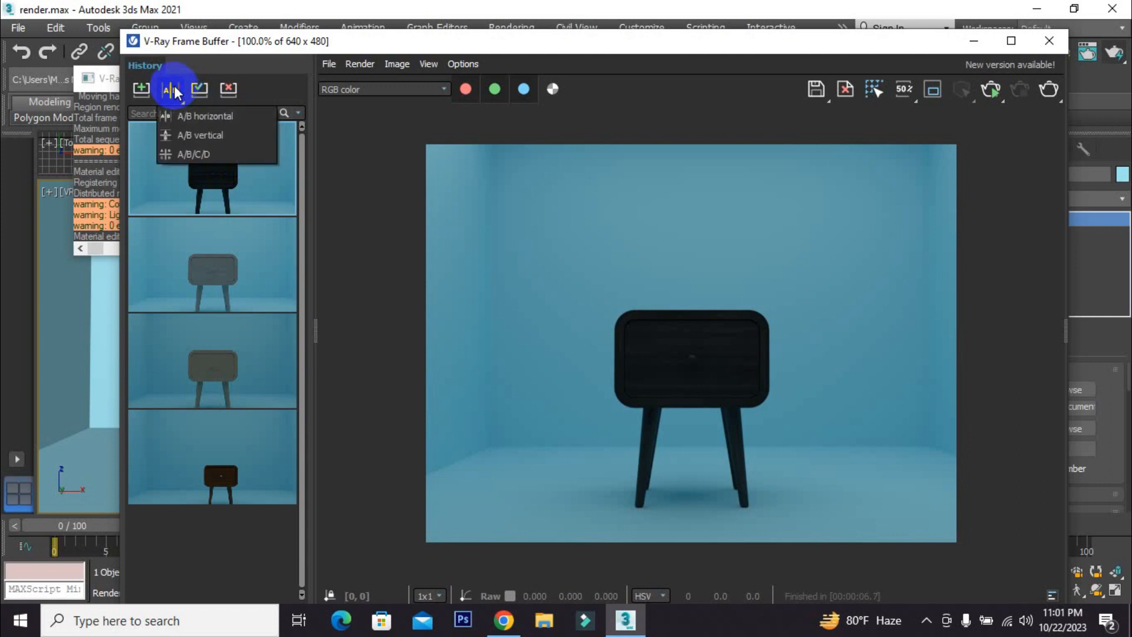
{"action": "left_click", "coordinate": [174, 88]}
{"action": "left_click", "coordinate": [174, 93]}
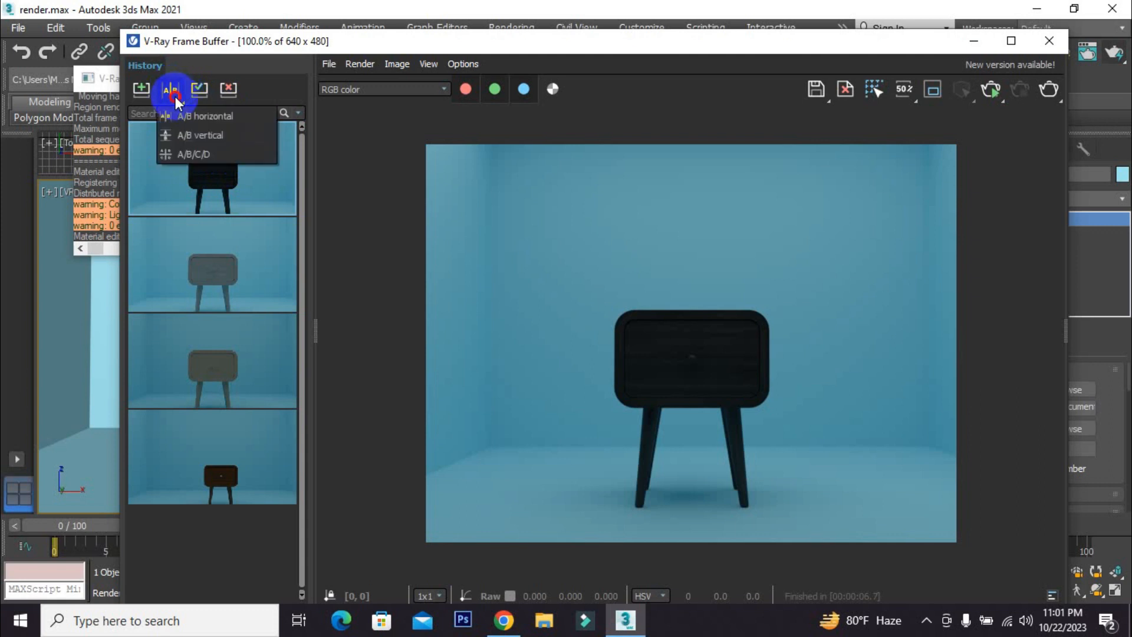
{"action": "left_click", "coordinate": [214, 116]}
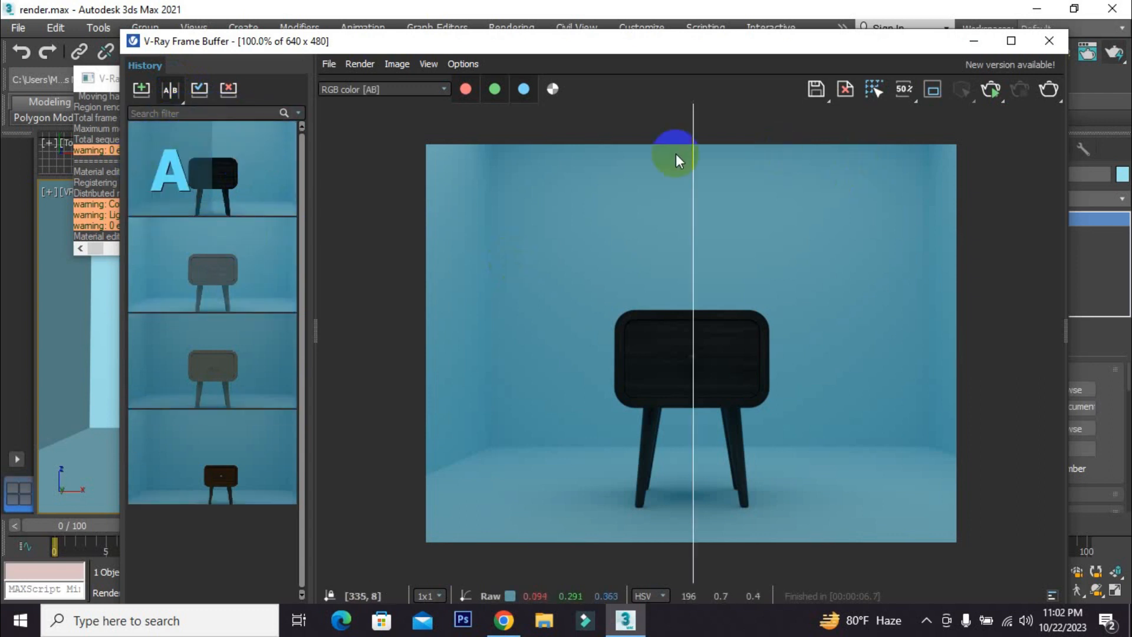
{"action": "mouse_move", "coordinate": [695, 172]}
{"action": "left_mouse_down"}
{"action": "mouse_move", "coordinate": [652, 172]}
{"action": "mouse_move", "coordinate": [707, 189]}
{"action": "mouse_move", "coordinate": [695, 189]}
{"action": "left_mouse_up"}
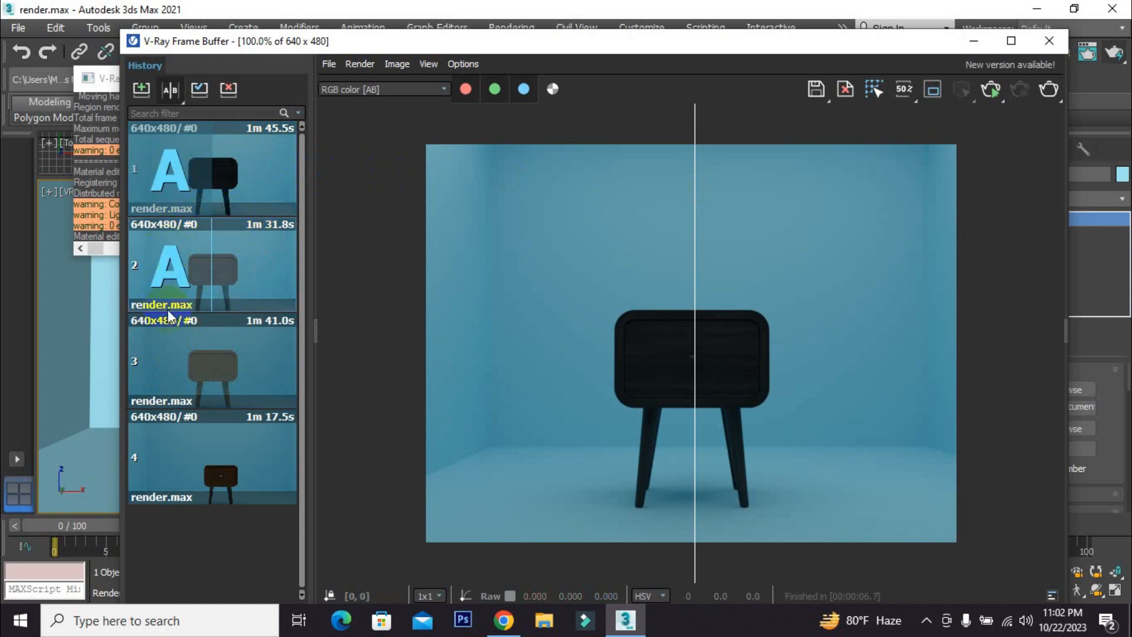
- Assign history render 3 as side B of the horizontal comparison and slide the divider across the cabinet
{"action": "left_click", "coordinate": [598, 368]}
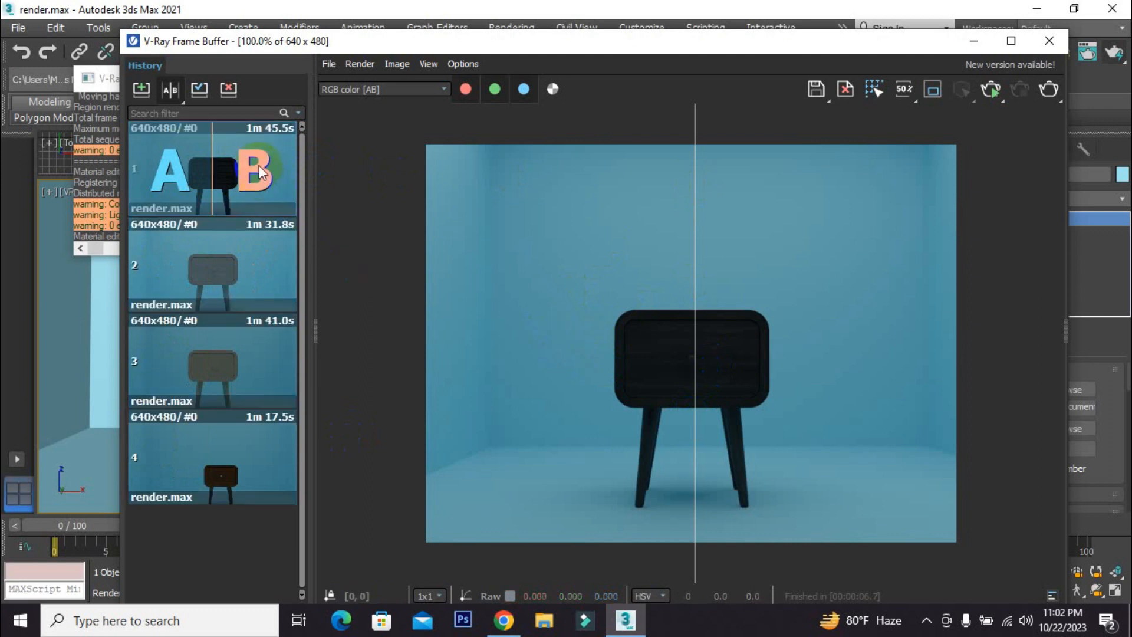
{"action": "left_click", "coordinate": [253, 321]}
{"action": "left_click", "coordinate": [745, 311]}
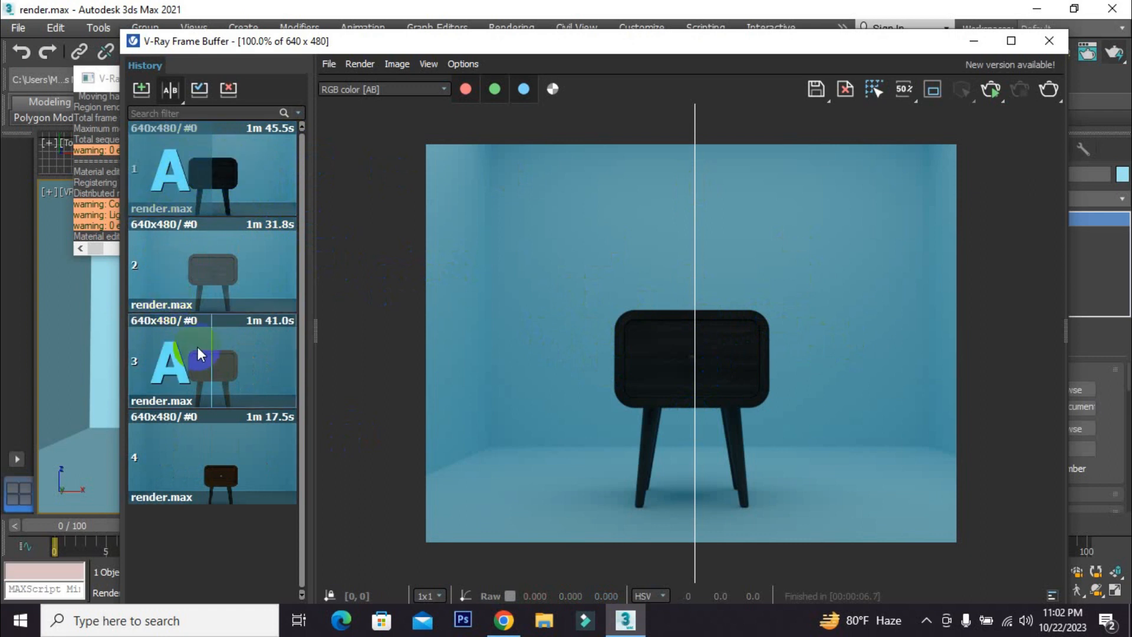
{"action": "left_click", "coordinate": [135, 360]}
{"action": "left_click", "coordinate": [220, 361]}
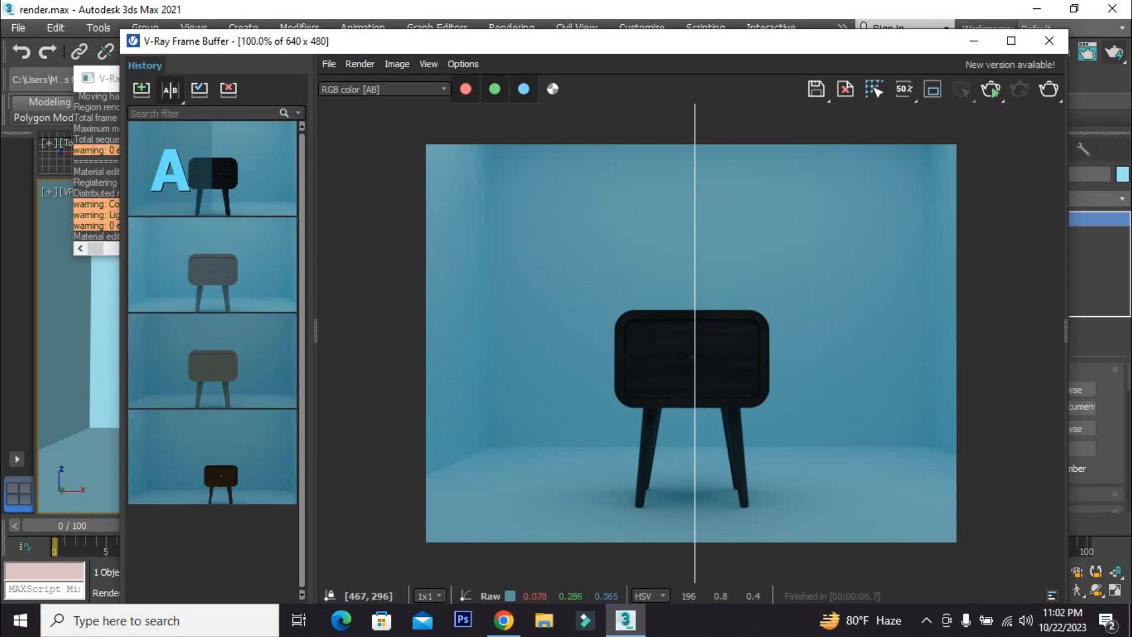
{"action": "left_click", "coordinate": [248, 358]}
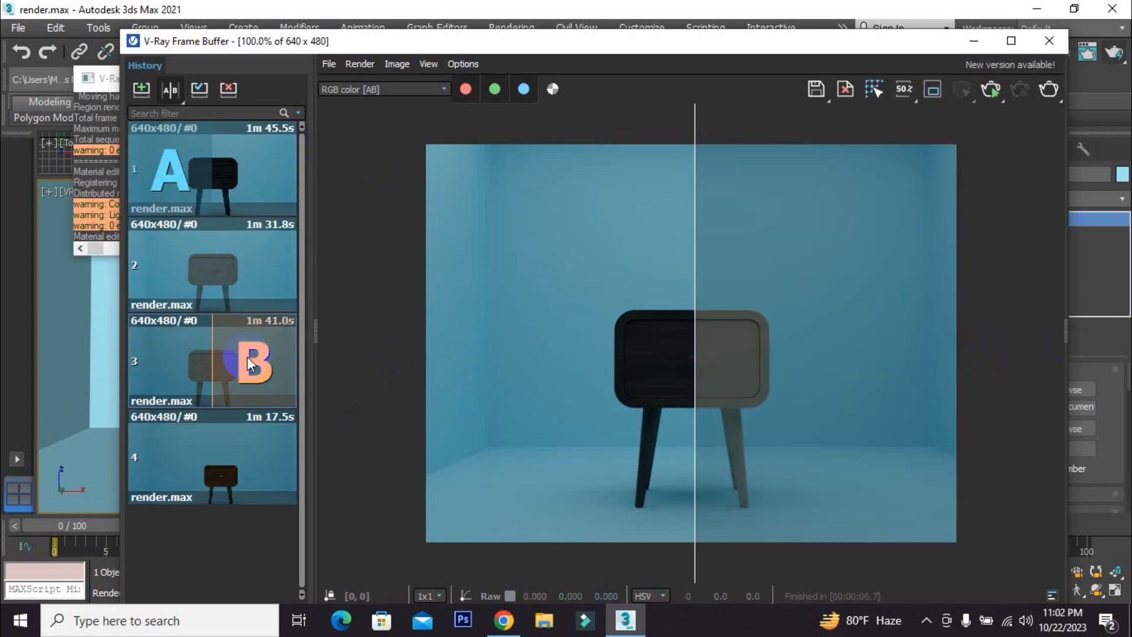
{"action": "mouse_move", "coordinate": [694, 263]}
{"action": "left_mouse_down"}
{"action": "mouse_move", "coordinate": [657, 262]}
{"action": "mouse_move", "coordinate": [691, 263]}
{"action": "left_mouse_up"}
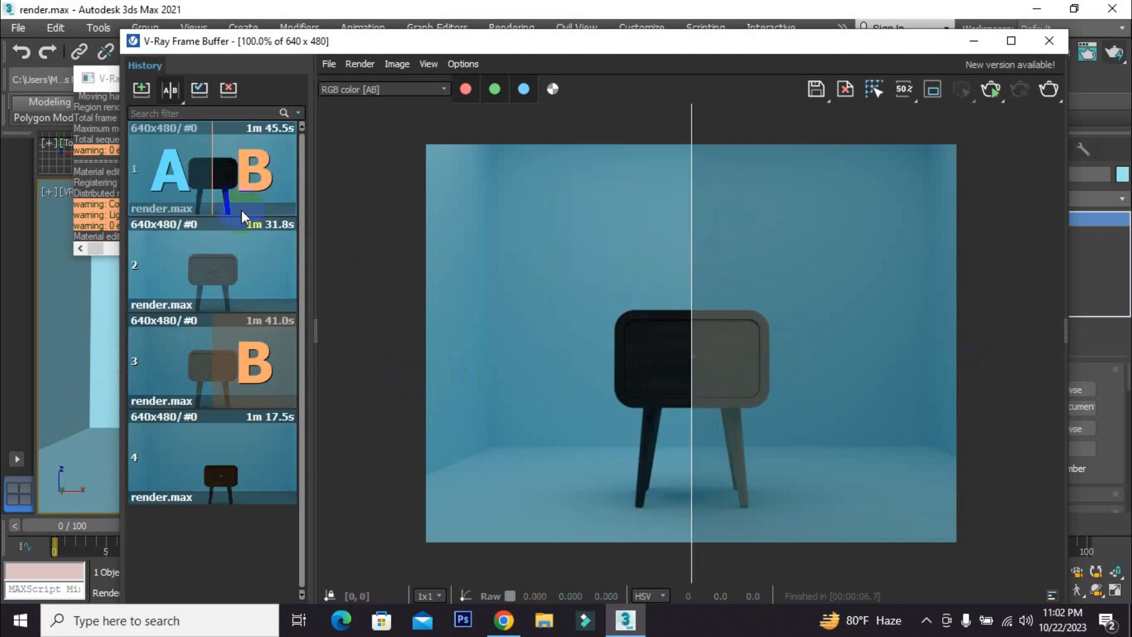
- Assign history render 2 as side A and inspect both cabinet finishes at up to 400% zoom
{"action": "left_click", "coordinate": [168, 263]}
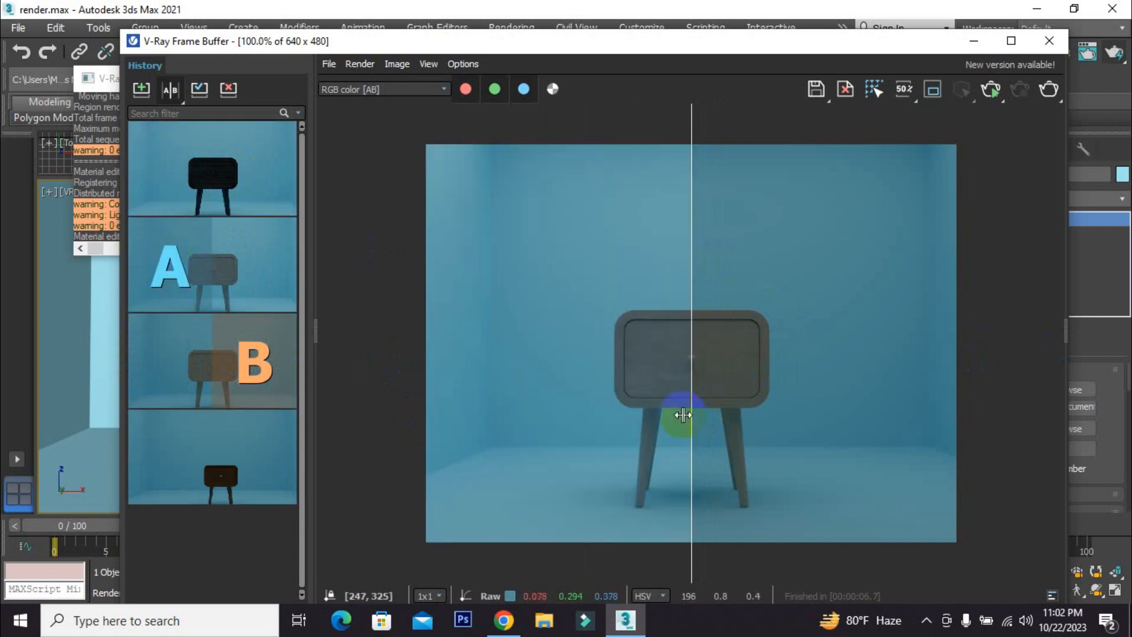
{"action": "scroll", "coordinate": [684, 357], "scroll_direction": "up", "scroll_amount": 2}
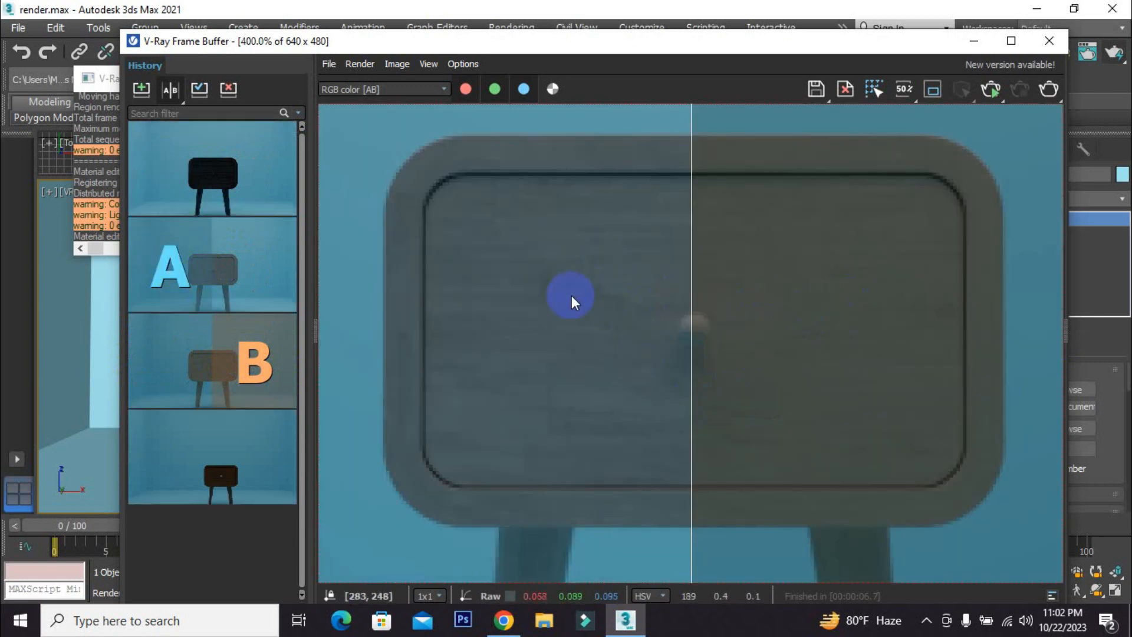
{"action": "scroll", "coordinate": [571, 296], "scroll_direction": "down", "scroll_amount": 2}
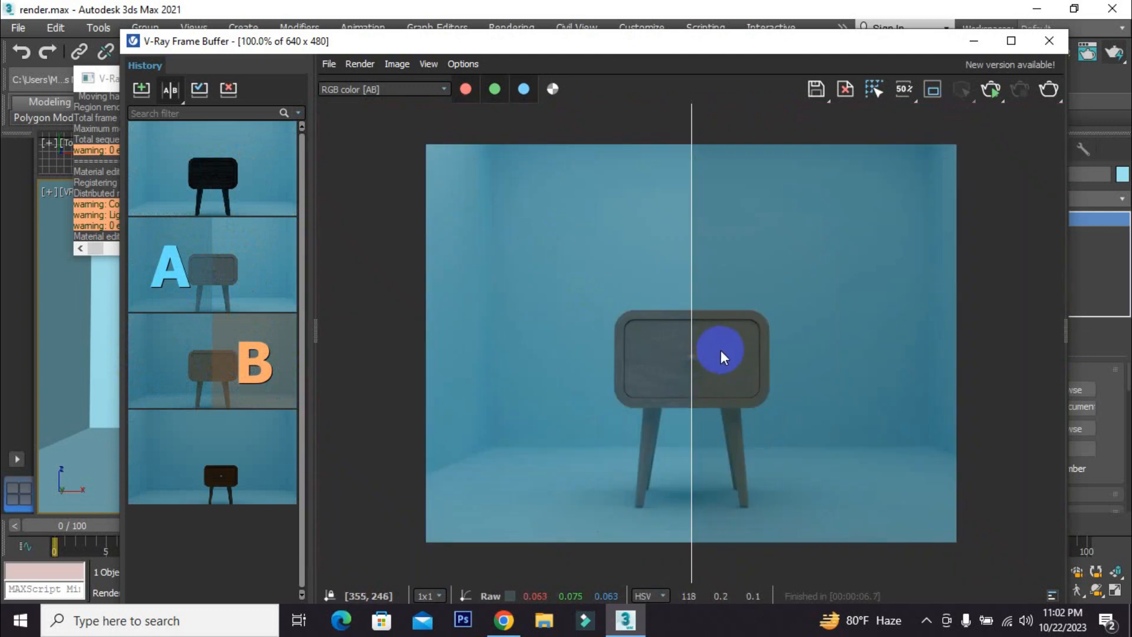
{"action": "scroll", "coordinate": [690, 384], "scroll_direction": "up", "scroll_amount": 2}
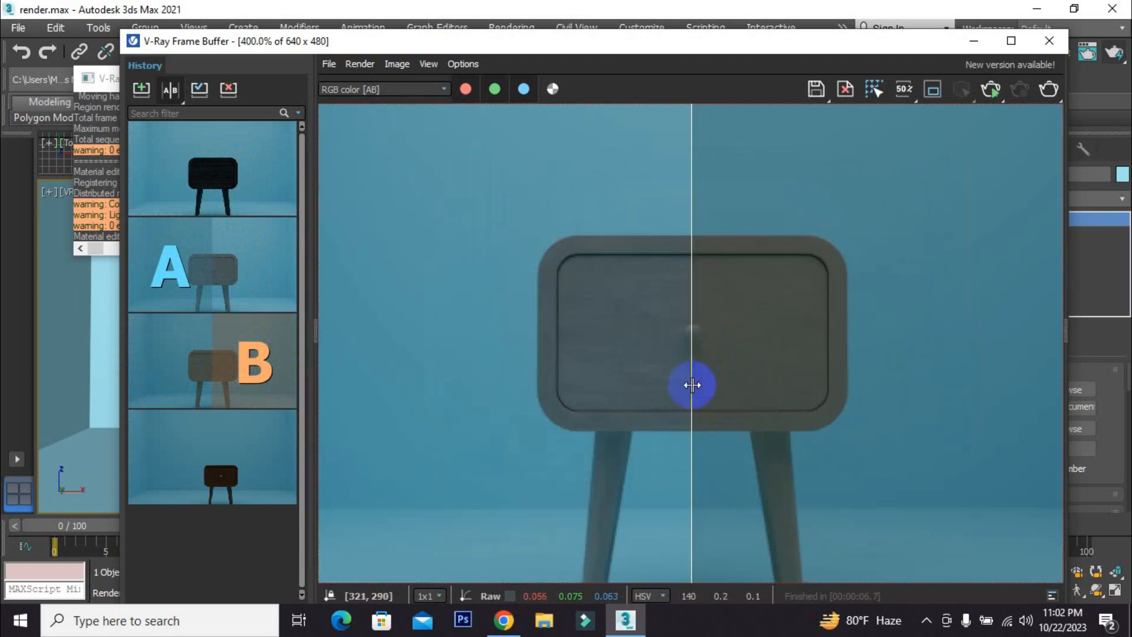
{"action": "scroll", "coordinate": [679, 374], "scroll_direction": "down", "scroll_amount": 1}
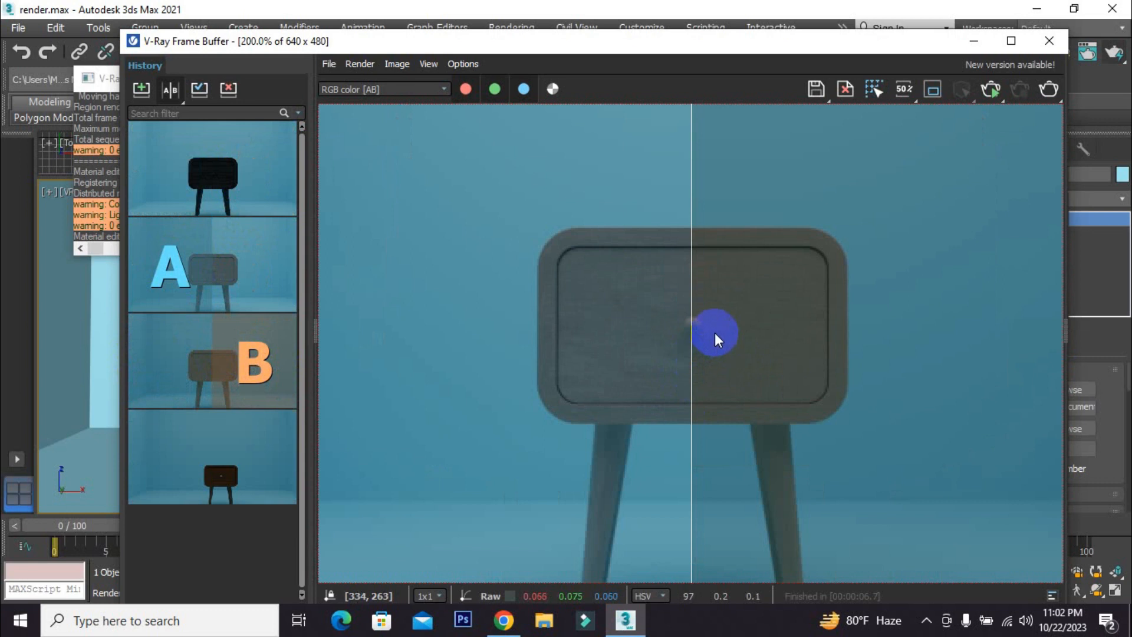
{"action": "scroll", "coordinate": [714, 334], "scroll_direction": "down", "scroll_amount": 2}
{"action": "scroll", "coordinate": [714, 339], "scroll_direction": "up", "scroll_amount": 1}
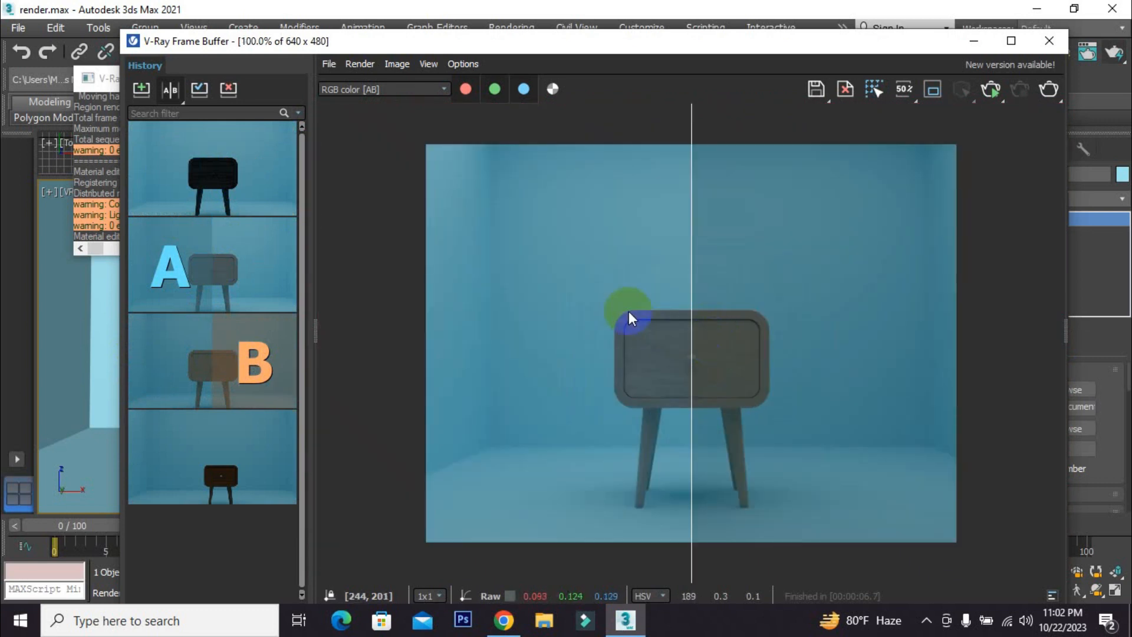
- Switch the comparison mode to A/B vertical and move the dividing line over the cabinet
{"action": "left_click", "coordinate": [231, 201]}
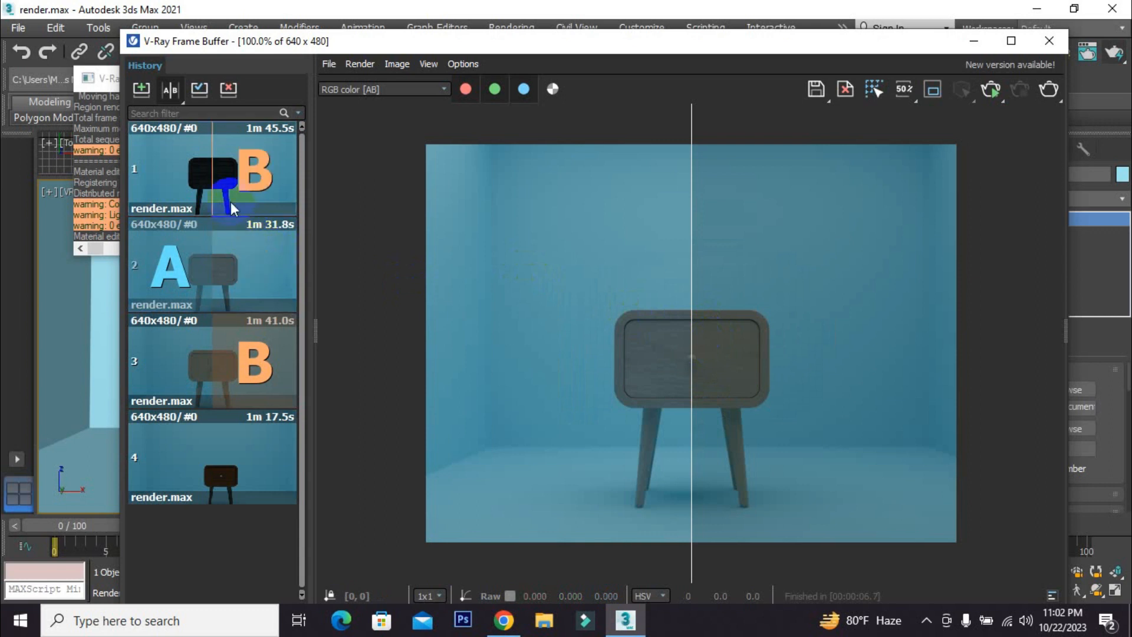
{"action": "left_click", "coordinate": [169, 90]}
{"action": "left_click_drag", "start_coordinate": [169, 90], "coordinate": [217, 134]}
{"action": "mouse_move", "coordinate": [702, 351]}
{"action": "left_mouse_down"}
{"action": "mouse_move", "coordinate": [706, 340]}
{"action": "mouse_move", "coordinate": [705, 387]}
{"action": "mouse_move", "coordinate": [707, 358]}
{"action": "left_mouse_up"}
- Assign the black cabinet render as B in the vertical comparison and shift the divider across the cabinet
{"action": "mouse_move", "coordinate": [186, 175]}
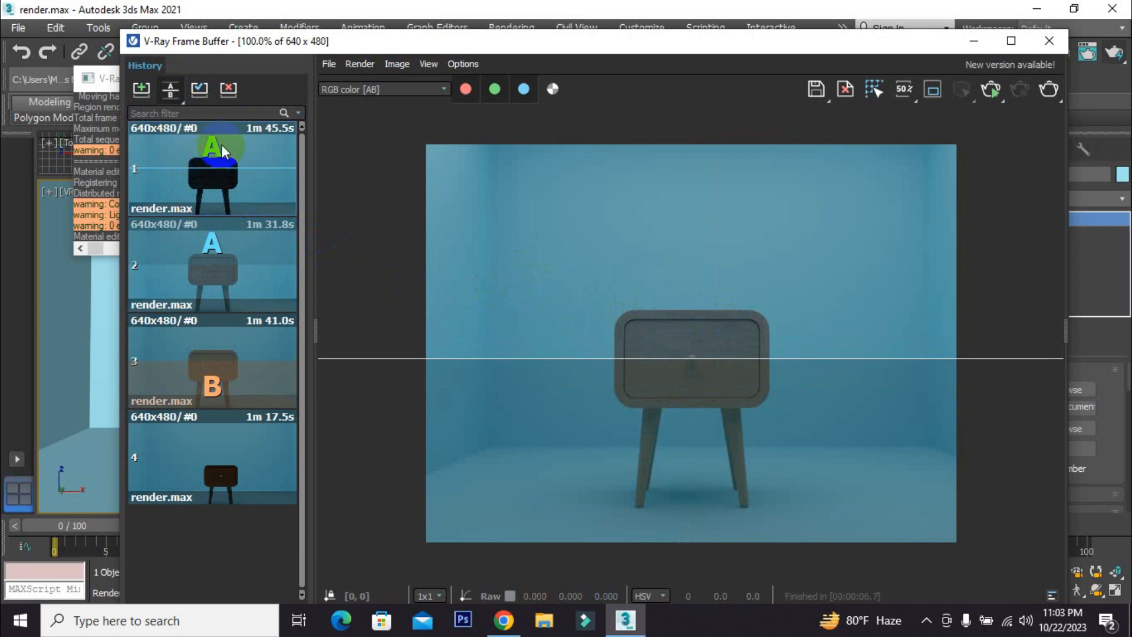
{"action": "mouse_move", "coordinate": [235, 355]}
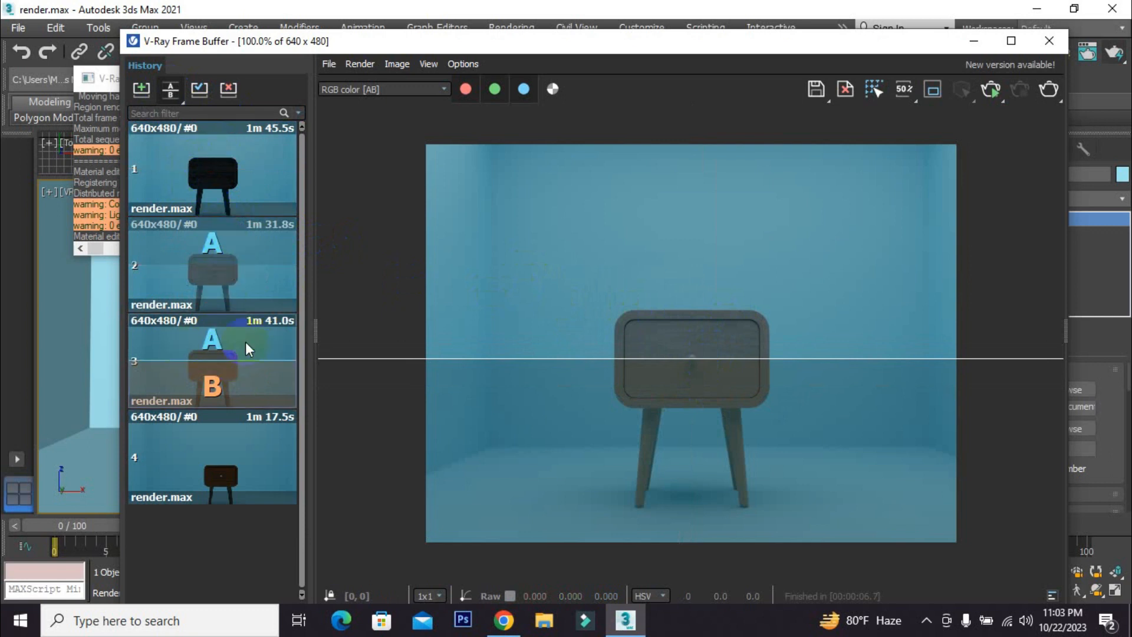
{"action": "mouse_move", "coordinate": [271, 176]}
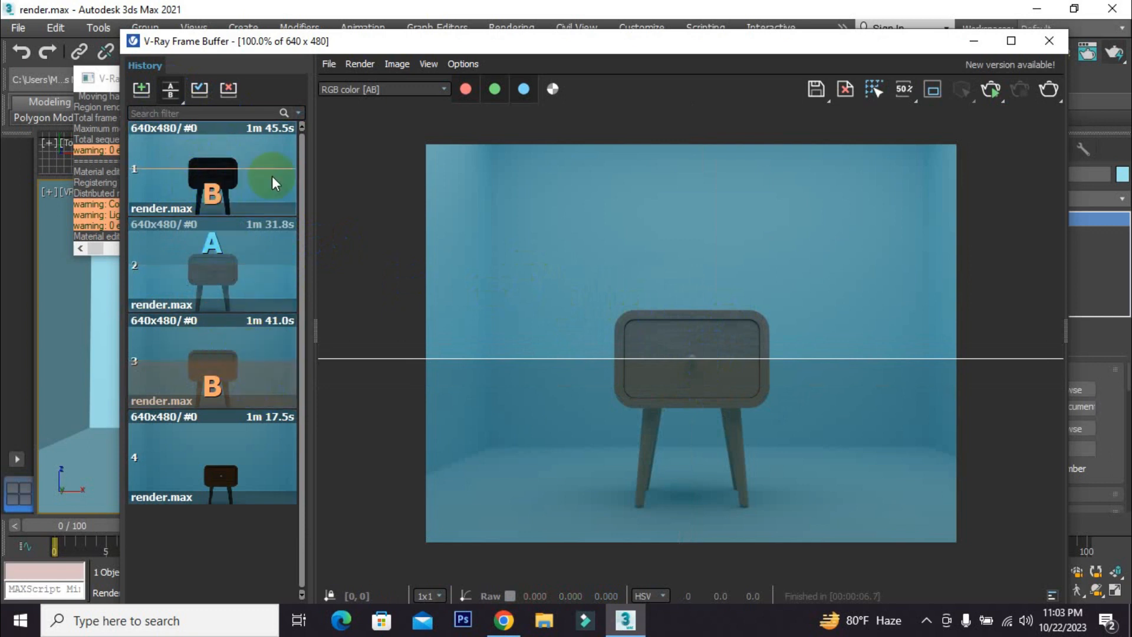
{"action": "left_click", "coordinate": [213, 195]}
{"action": "mouse_move", "coordinate": [695, 352]}
{"action": "left_mouse_down"}
{"action": "mouse_move", "coordinate": [687, 362]}
{"action": "mouse_move", "coordinate": [697, 204]}
{"action": "mouse_move", "coordinate": [705, 360]}
{"action": "left_mouse_up"}
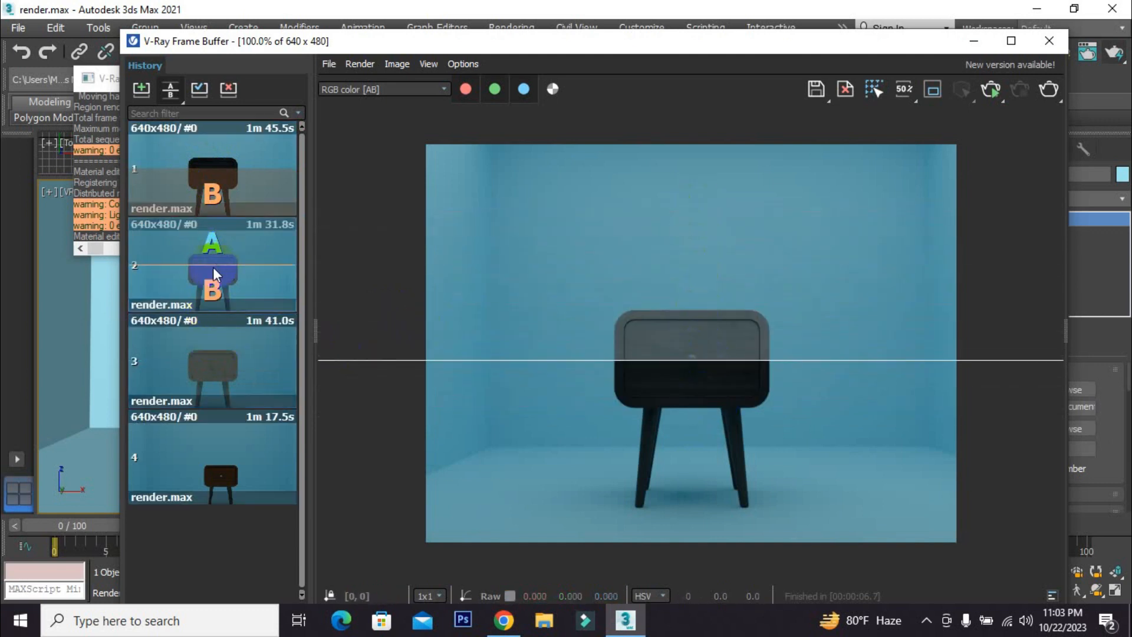
- Assign history render 3 as A against the black cabinet and adjust the divider between them
{"action": "left_click", "coordinate": [214, 247]}
{"action": "left_click", "coordinate": [204, 233]}
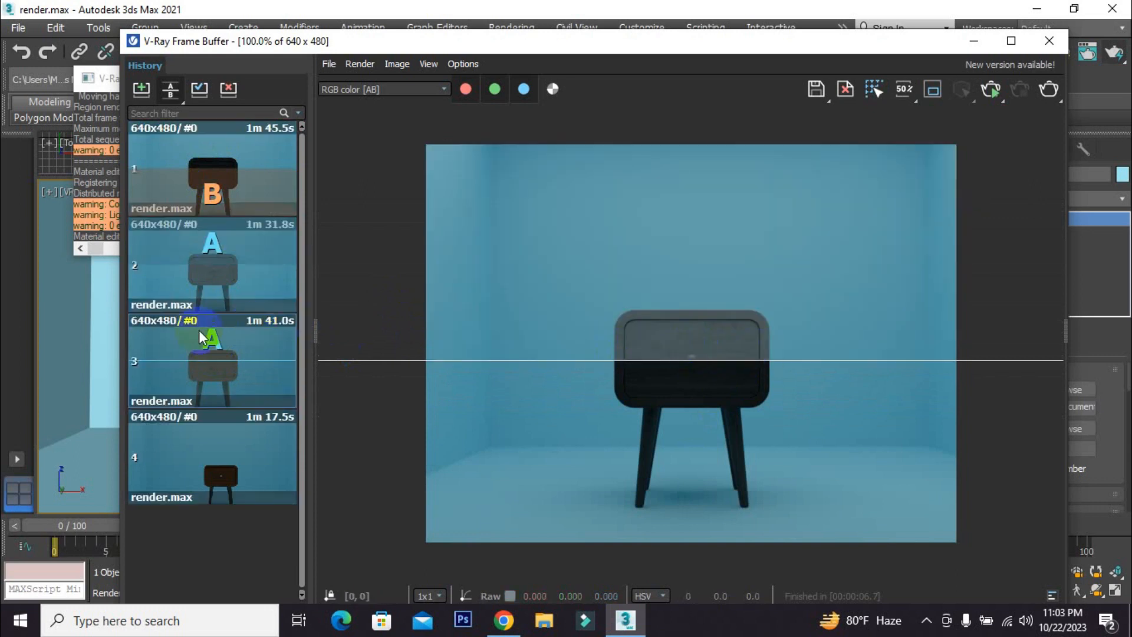
{"action": "left_click", "coordinate": [200, 331]}
{"action": "left_click_drag", "start_coordinate": [699, 360], "coordinate": [703, 358]}
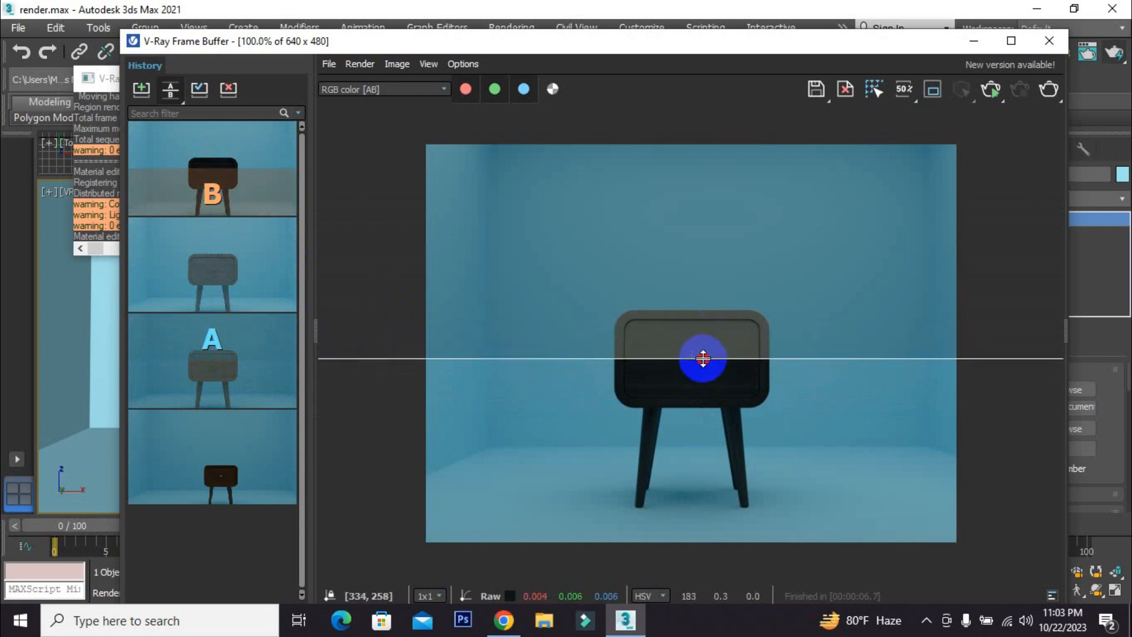
- Switch the comparison mode to A/B/C/D and reposition the crossing point of the dividers on the cabinet
{"action": "left_click", "coordinate": [183, 94]}
{"action": "left_click", "coordinate": [227, 156]}
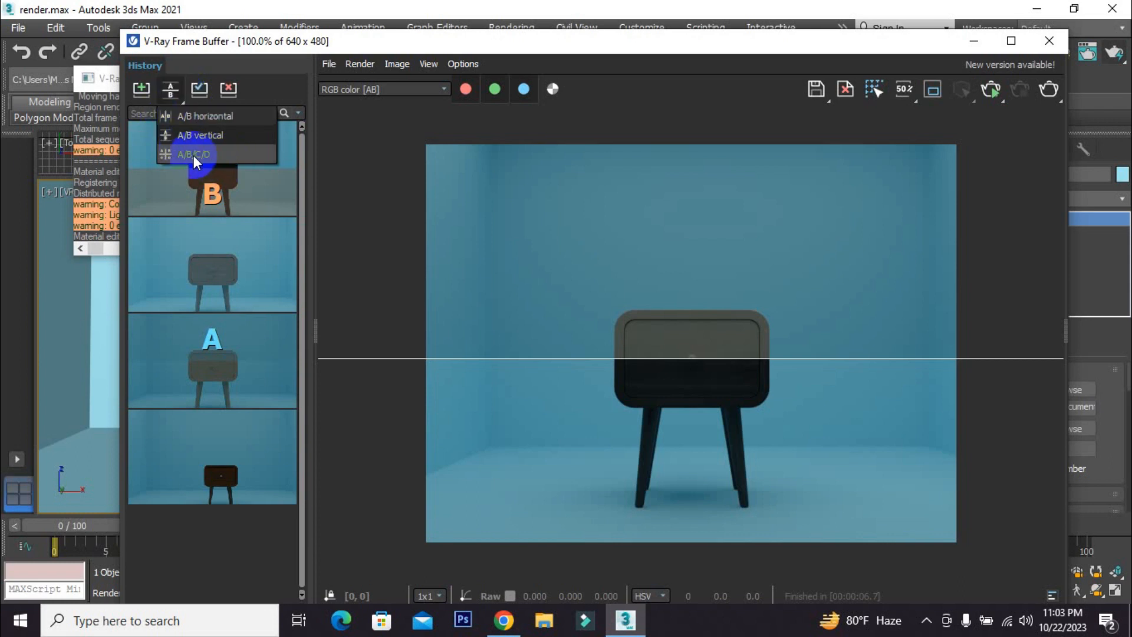
{"action": "left_click", "coordinate": [211, 152]}
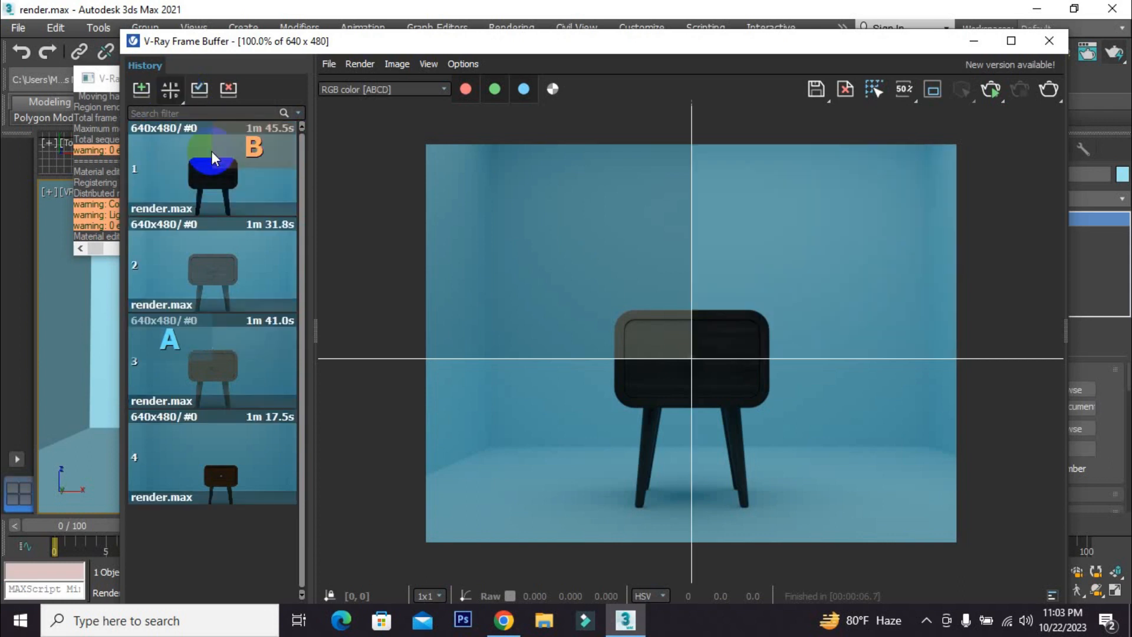
{"action": "mouse_move", "coordinate": [693, 359]}
{"action": "left_mouse_down"}
{"action": "mouse_move", "coordinate": [611, 274]}
{"action": "mouse_move", "coordinate": [778, 440]}
{"action": "mouse_move", "coordinate": [700, 382]}
{"action": "mouse_move", "coordinate": [692, 355]}
{"action": "left_mouse_up"}
{"action": "left_click", "coordinate": [231, 147]}
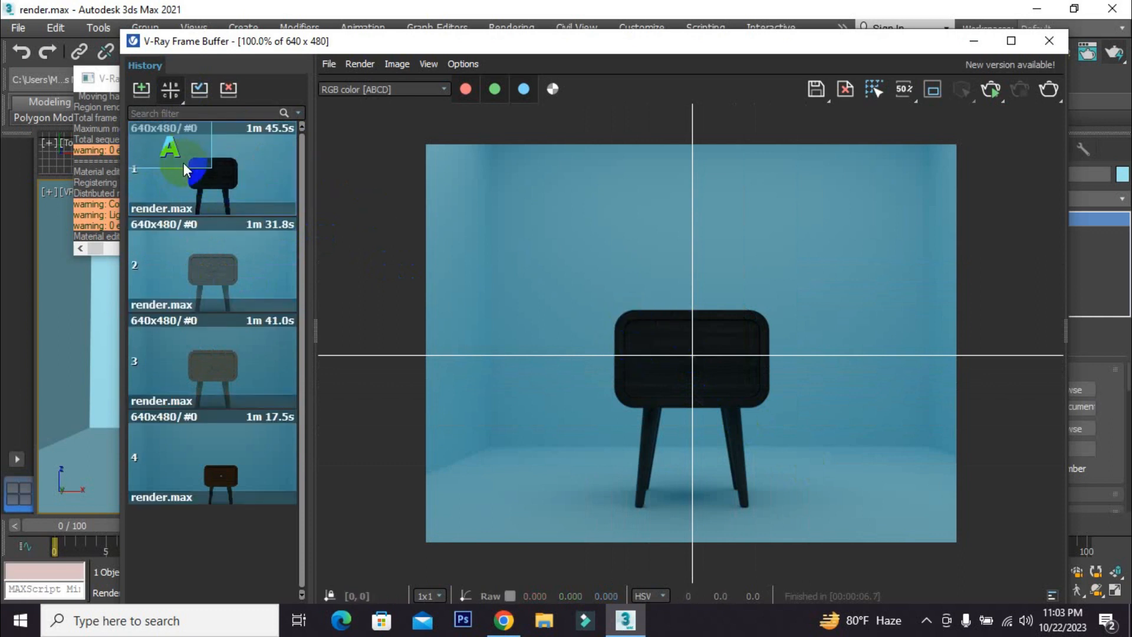
- Assign history render 2 to D, render 3 to C and render 4 to B in the four-way comparison, adjusting the dividers
{"action": "left_click", "coordinate": [254, 286]}
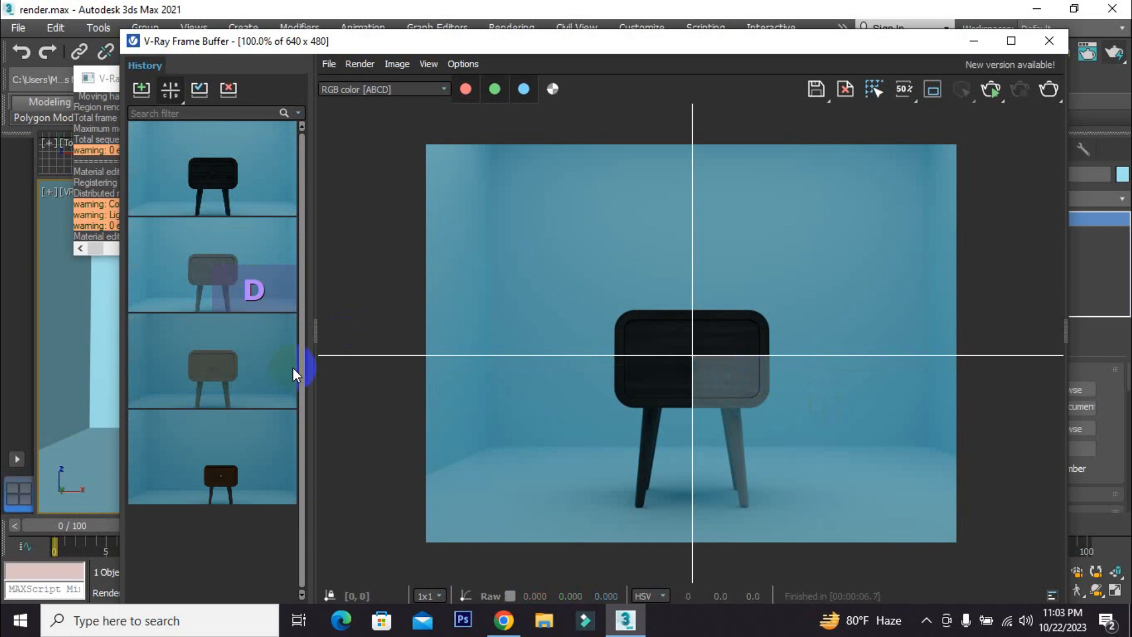
{"action": "left_click", "coordinate": [189, 346]}
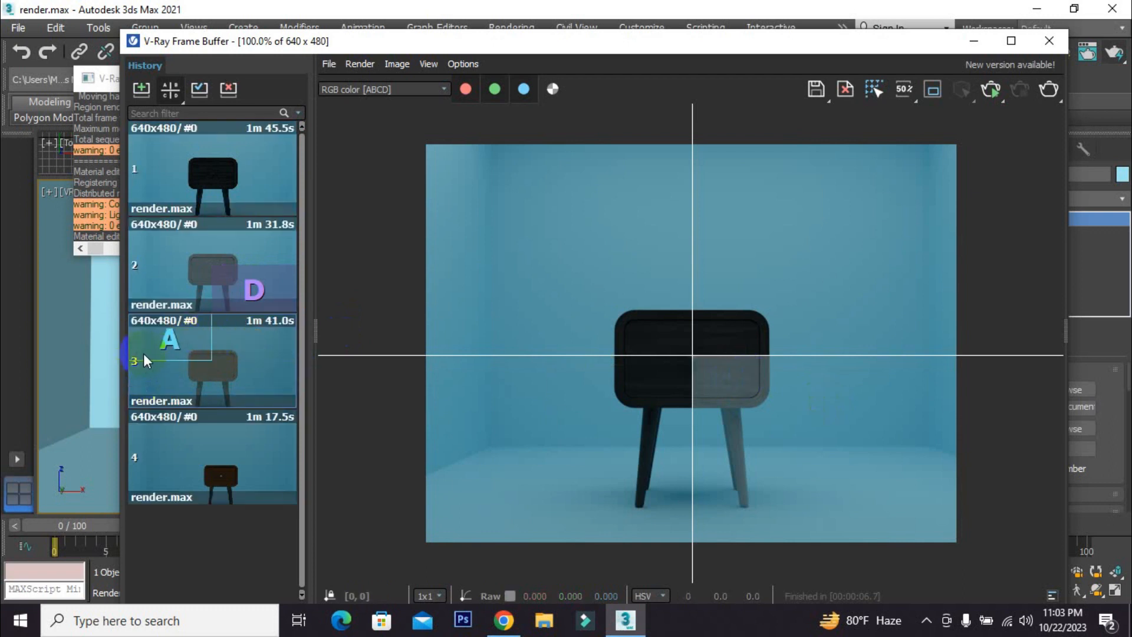
{"action": "left_click", "coordinate": [164, 386]}
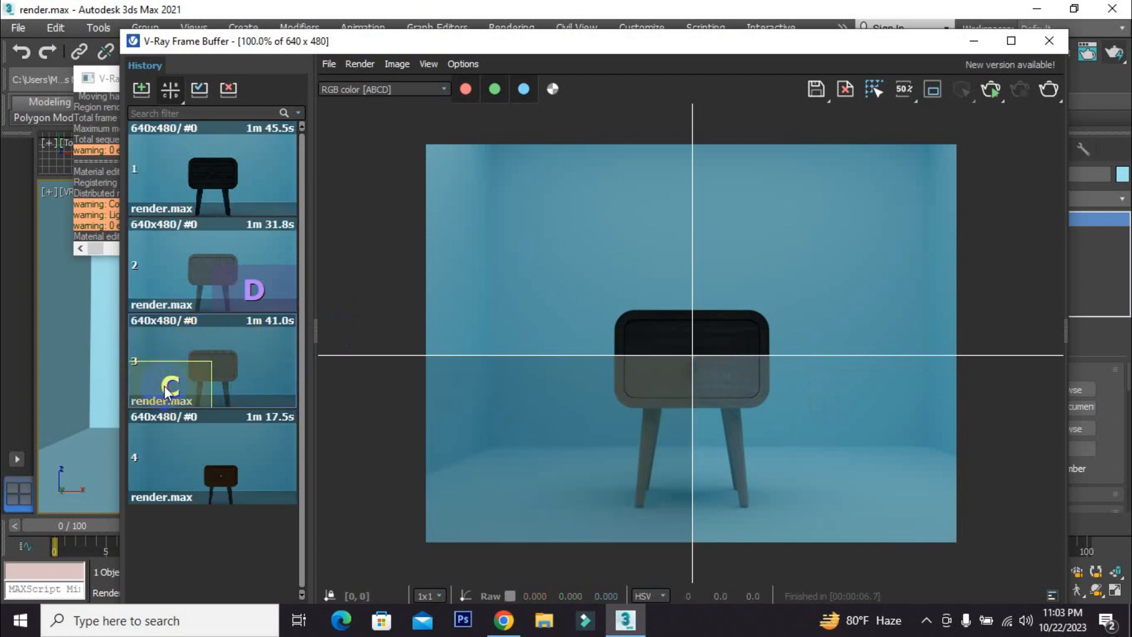
{"action": "mouse_move", "coordinate": [689, 353]}
{"action": "left_mouse_down"}
{"action": "mouse_move", "coordinate": [725, 331]}
{"action": "mouse_move", "coordinate": [680, 348]}
{"action": "mouse_move", "coordinate": [690, 358]}
{"action": "left_mouse_up"}
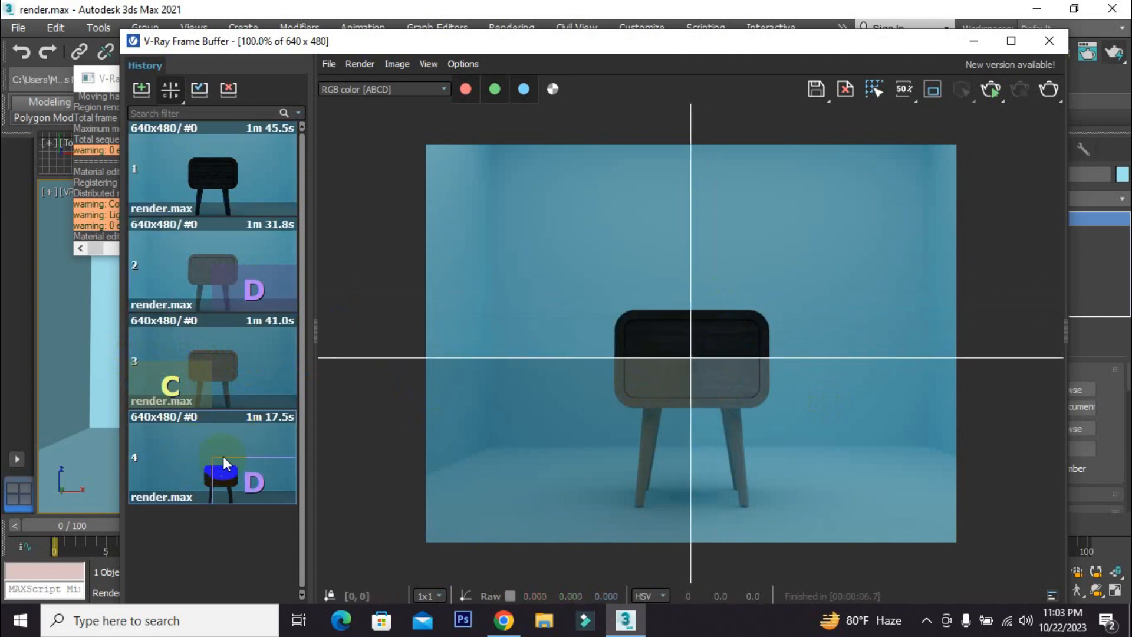
{"action": "left_click", "coordinate": [237, 438]}
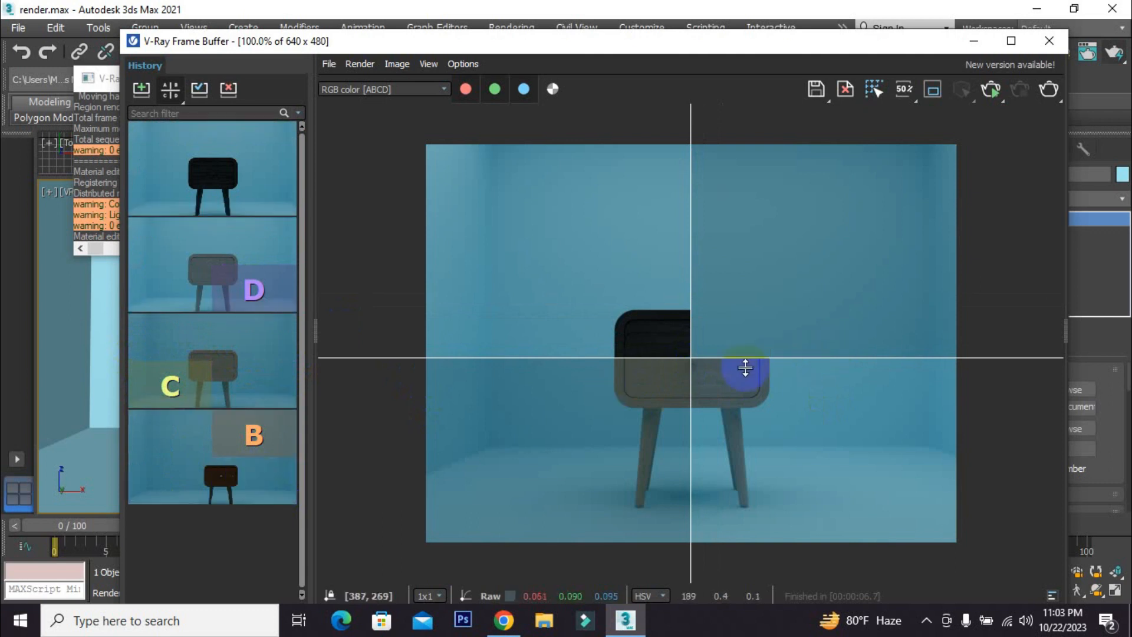
- Assign history render 2 to B in the four-way comparison and align the dividers' crossing point with the cabinet's centre
{"action": "mouse_move", "coordinate": [689, 356]}
{"action": "left_mouse_down"}
{"action": "mouse_move", "coordinate": [665, 450]}
{"action": "mouse_move", "coordinate": [707, 353]}
{"action": "mouse_move", "coordinate": [692, 359]}
{"action": "left_mouse_up"}
{"action": "scroll", "coordinate": [692, 359], "scroll_direction": "up", "scroll_amount": 1}
{"action": "scroll", "coordinate": [757, 312], "scroll_direction": "down", "scroll_amount": 1}
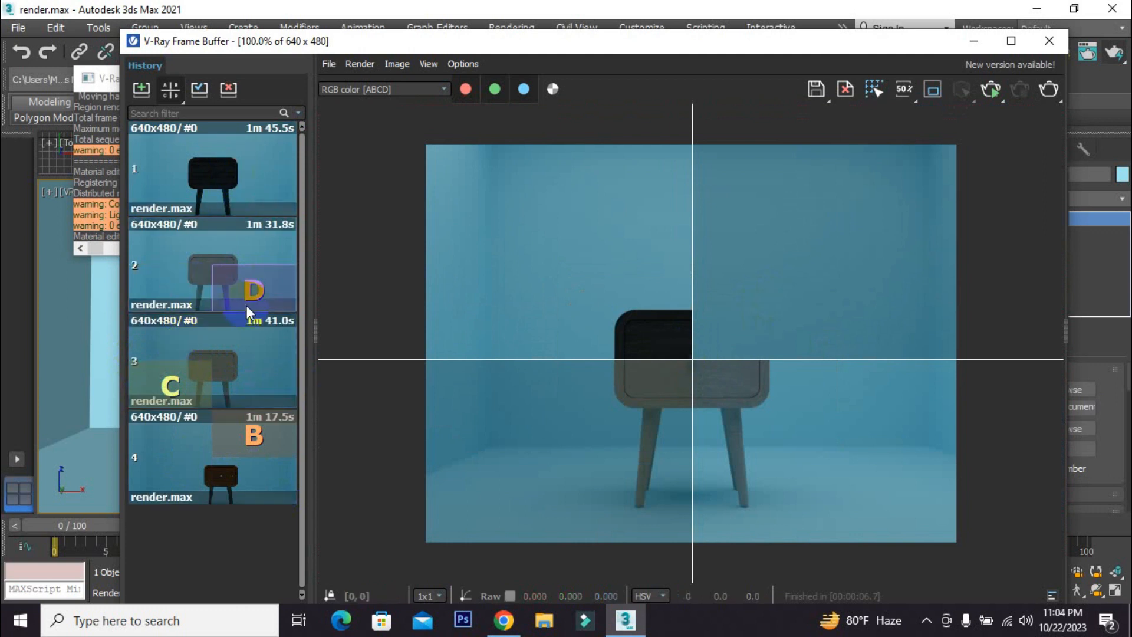
{"action": "left_click", "coordinate": [265, 249]}
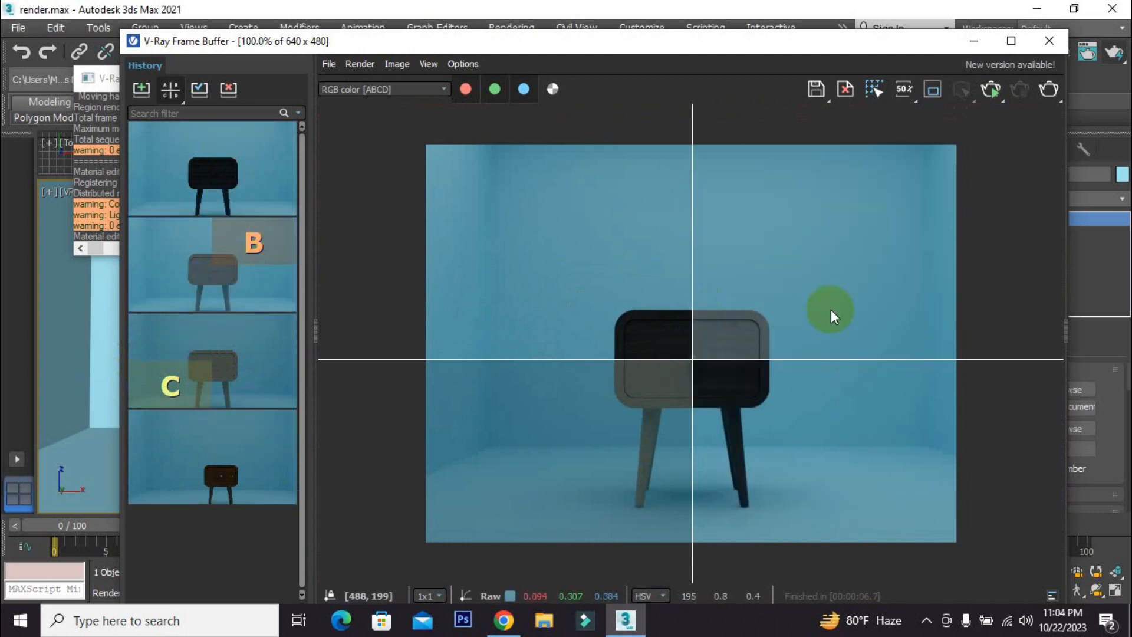
{"action": "left_click_drag", "start_coordinate": [693, 360], "coordinate": [691, 353]}
{"action": "scroll", "coordinate": [713, 391], "scroll_direction": "up", "scroll_amount": 1}
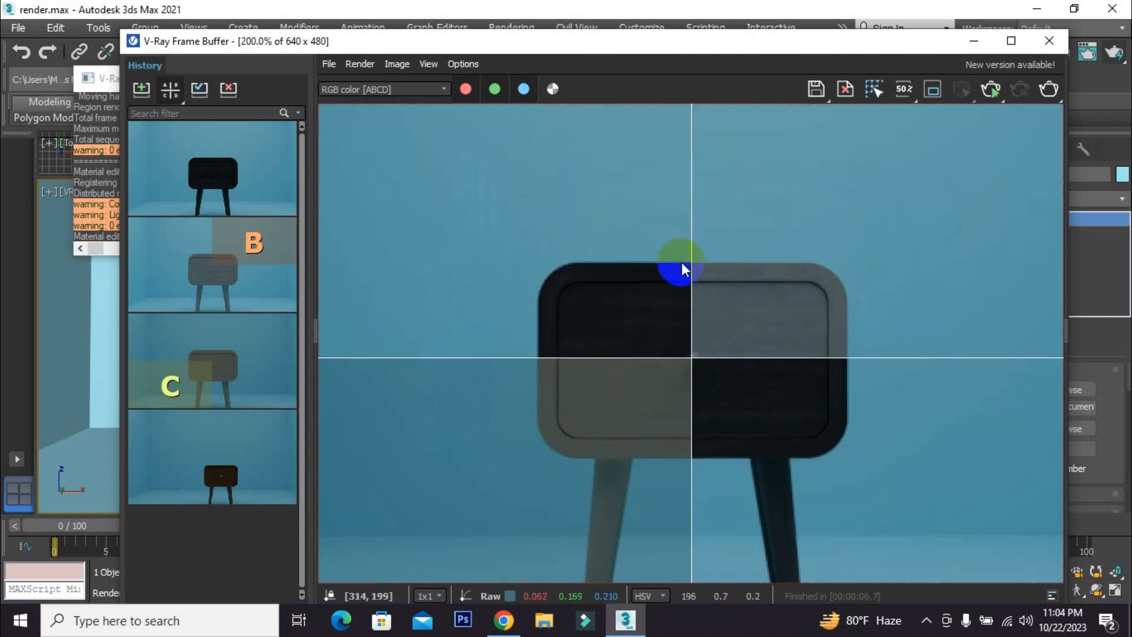
- Inspect the A/B/C/D comparison up close and at 100%, fine-tuning the dividers' crossing point on the cabinet front
{"action": "left_click", "coordinate": [170, 93]}
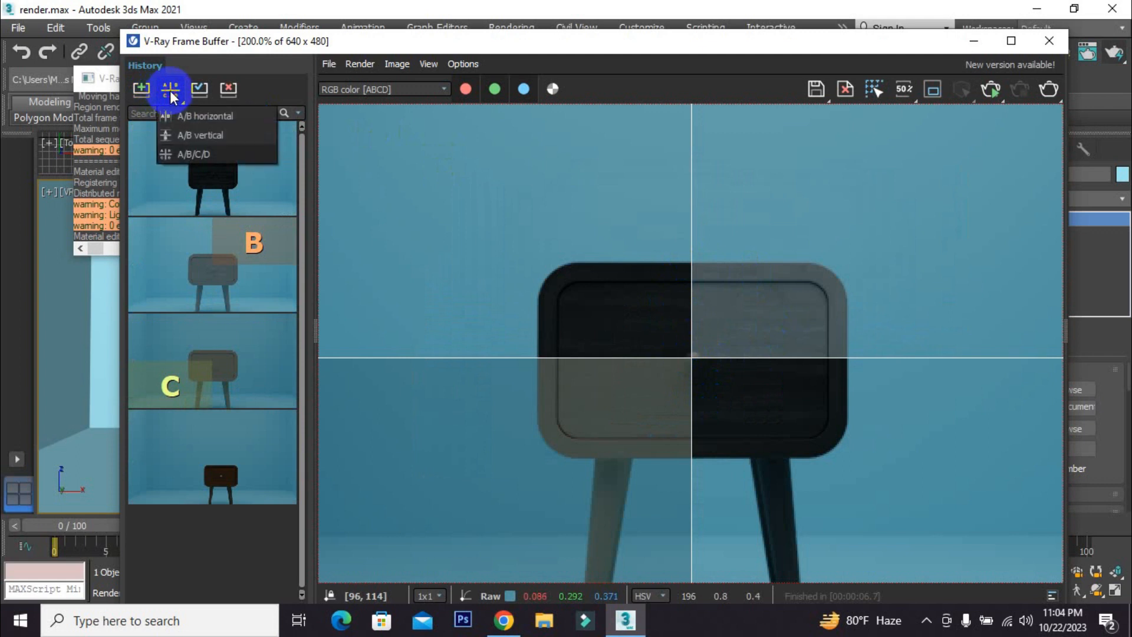
{"action": "left_click", "coordinate": [170, 96]}
{"action": "scroll", "coordinate": [642, 291], "scroll_direction": "down", "scroll_amount": 1}
{"action": "scroll", "coordinate": [728, 430], "scroll_direction": "up", "scroll_amount": 1}
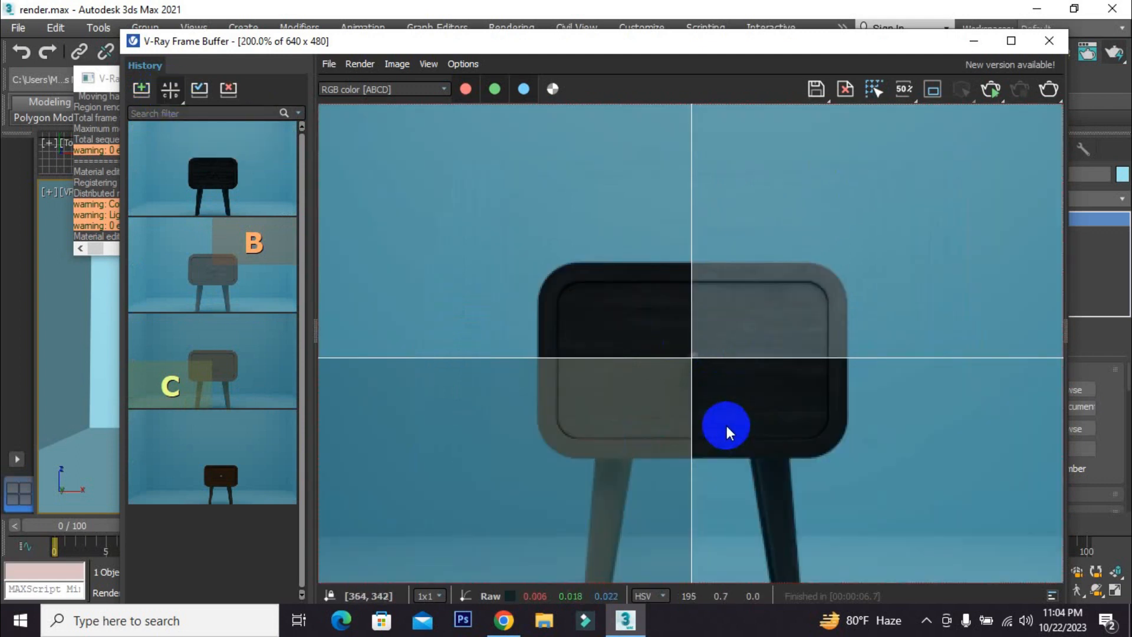
{"action": "left_click_drag", "start_coordinate": [692, 360], "coordinate": [694, 357]}
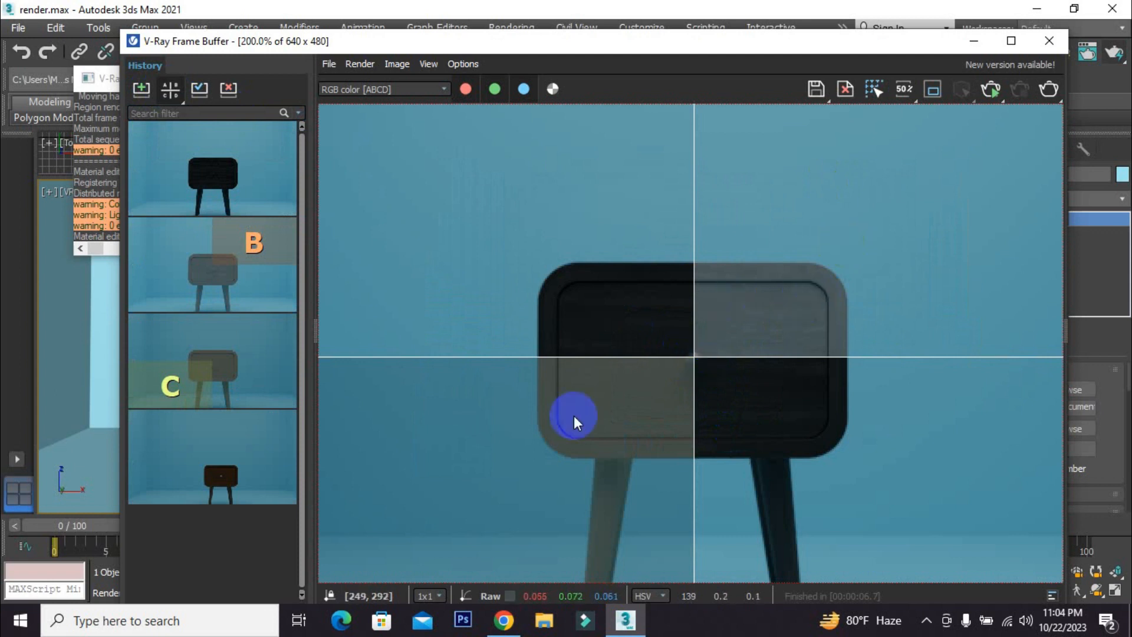
{"action": "scroll", "coordinate": [699, 360], "scroll_direction": "down", "scroll_amount": 2}
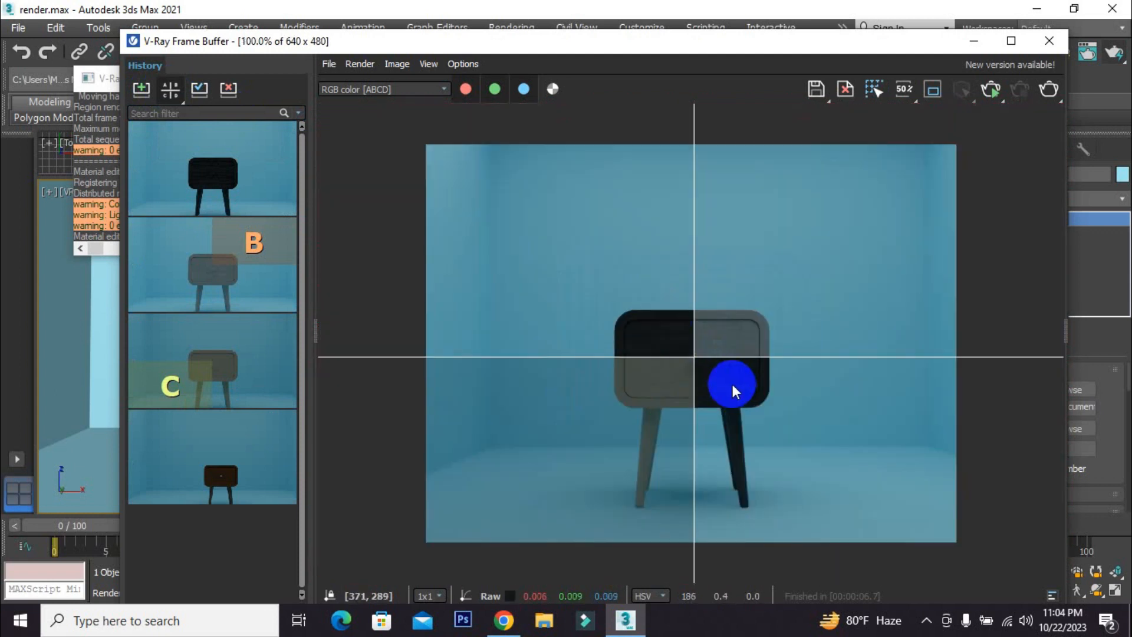
{"action": "scroll", "coordinate": [731, 381], "scroll_direction": "up", "scroll_amount": 1}
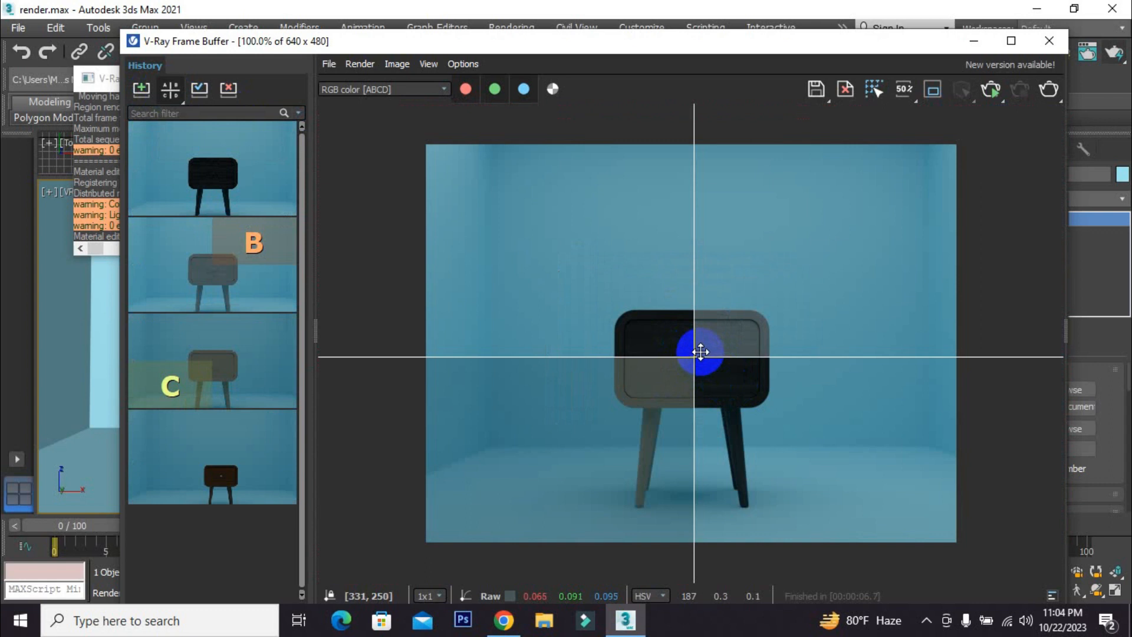
{"action": "mouse_move", "coordinate": [700, 351]}
{"action": "left_mouse_down"}
{"action": "mouse_move", "coordinate": [702, 368]}
{"action": "mouse_move", "coordinate": [683, 358]}
{"action": "left_mouse_up"}
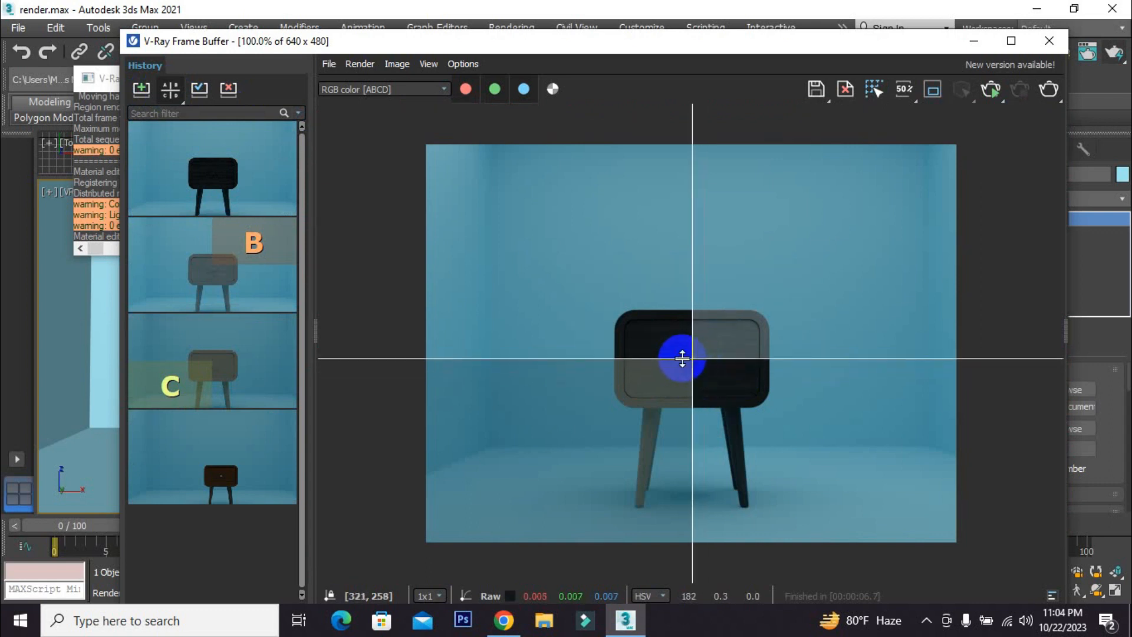
- Close the frame buffer and the V-Ray messages window, and delete the cabinet from the scene
{"action": "left_click", "coordinate": [1050, 42]}
{"action": "left_click", "coordinate": [672, 130]}
{"action": "left_click", "coordinate": [303, 78]}
{"action": "scroll", "coordinate": [646, 347], "scroll_direction": "down", "scroll_amount": 3}
{"action": "scroll", "coordinate": [654, 365], "scroll_direction": "up", "scroll_amount": 3}
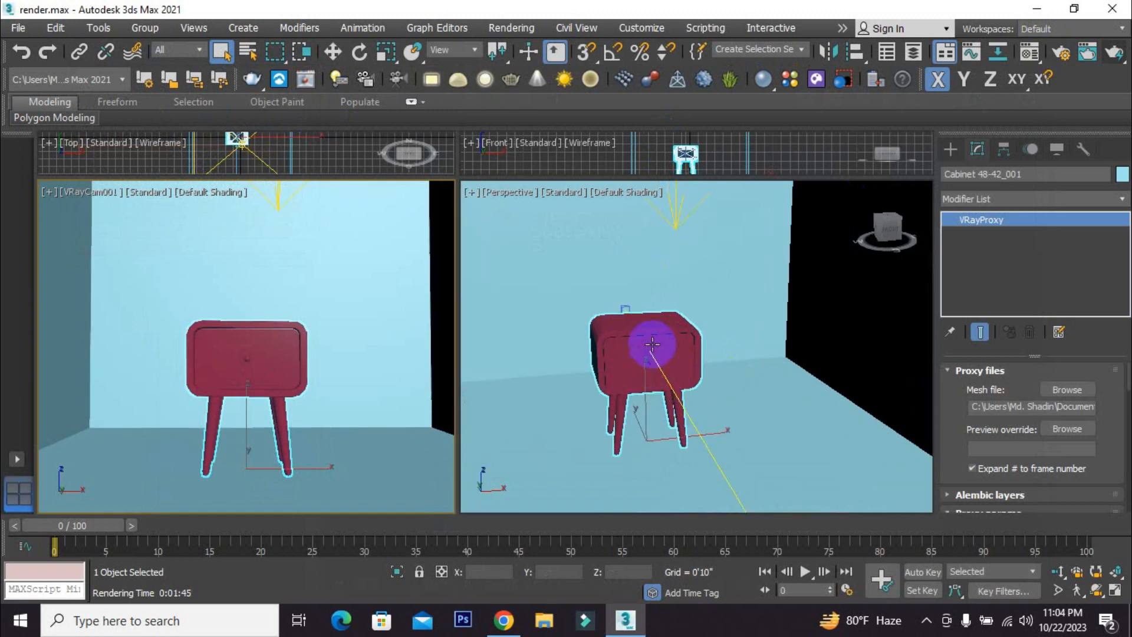
{"action": "left_click", "coordinate": [675, 341]}
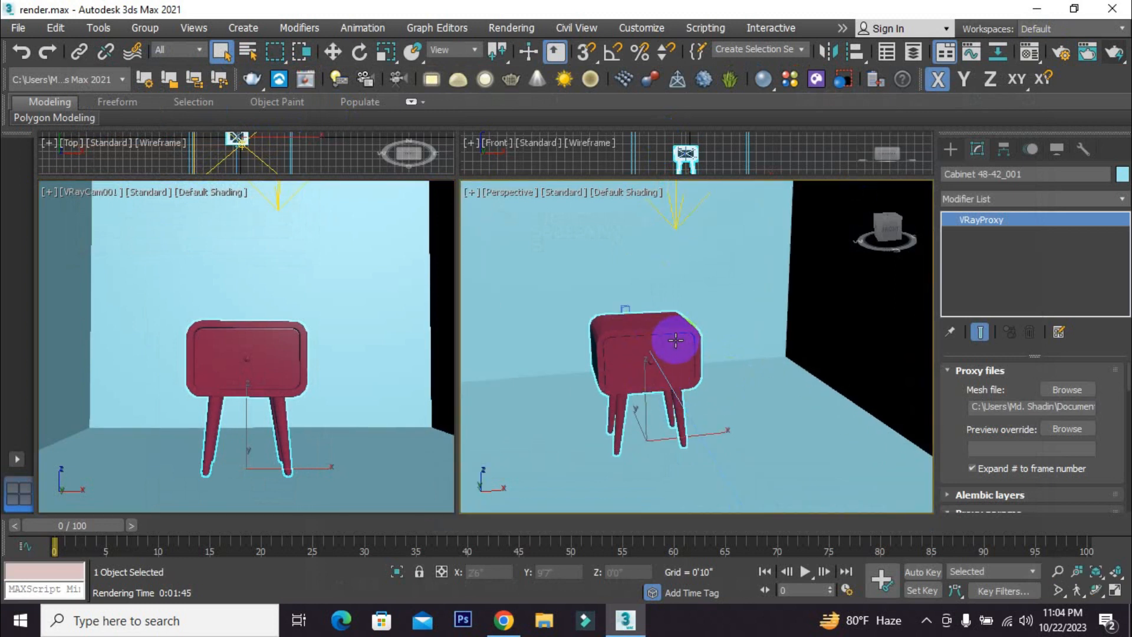
{"action": "key", "text": "Delete"}
- Create a standard primitive teapot with a radius of about 2'2" on the room floor in the Perspective view
{"action": "scroll", "coordinate": [622, 336], "scroll_direction": "down", "scroll_amount": 3}
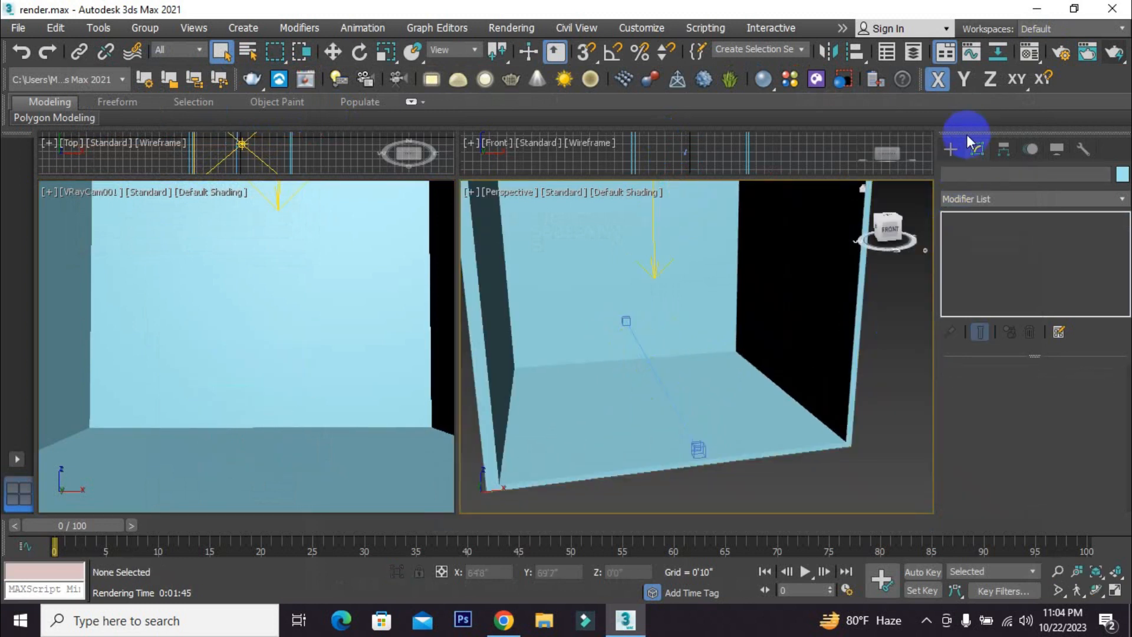
{"action": "left_click", "coordinate": [952, 150]}
{"action": "left_click", "coordinate": [975, 196]}
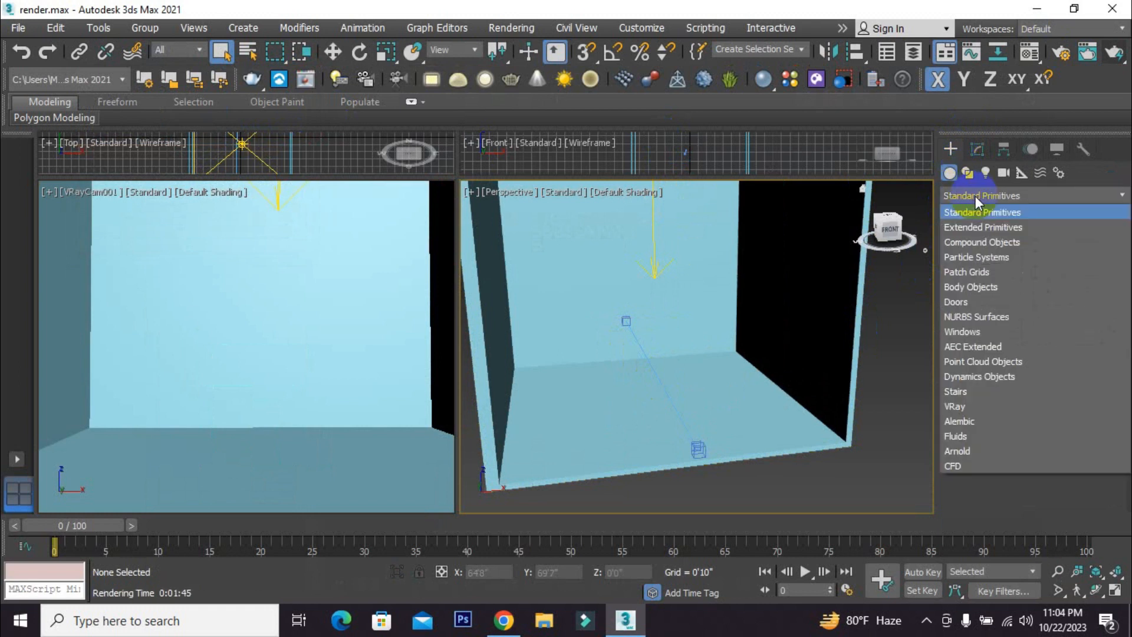
{"action": "left_click", "coordinate": [972, 211]}
{"action": "left_click", "coordinate": [999, 318]}
{"action": "left_click_drag", "start_coordinate": [646, 391], "coordinate": [659, 407]}
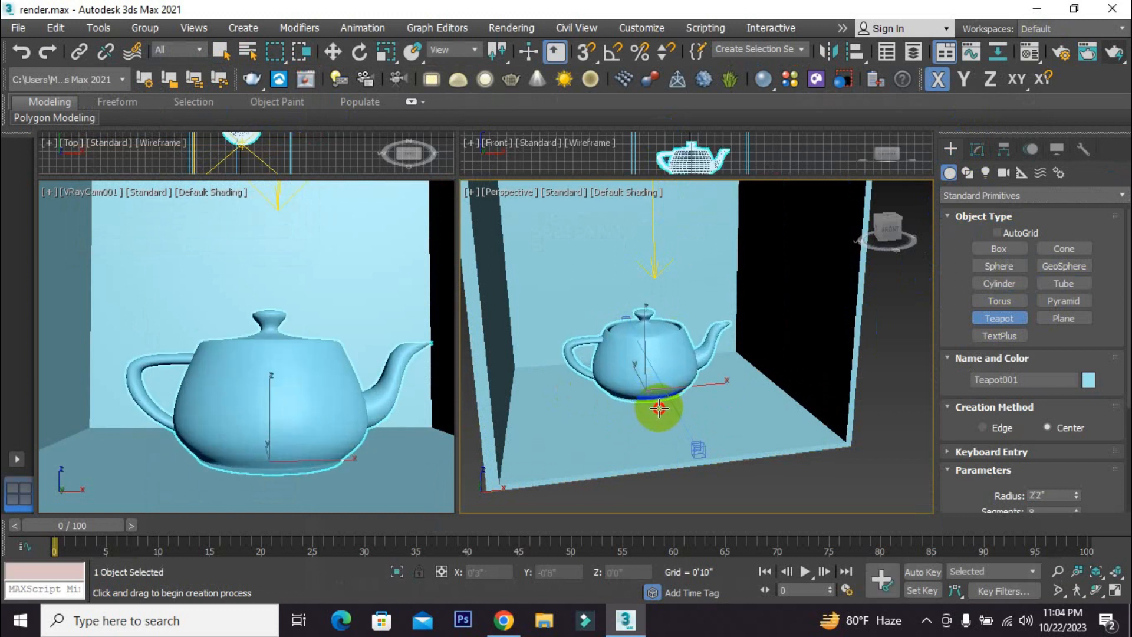
- Apply the Silk_02_Red_6cm fabric material from the V-Ray material library to the teapot and close the library
{"action": "left_click", "coordinate": [332, 52]}
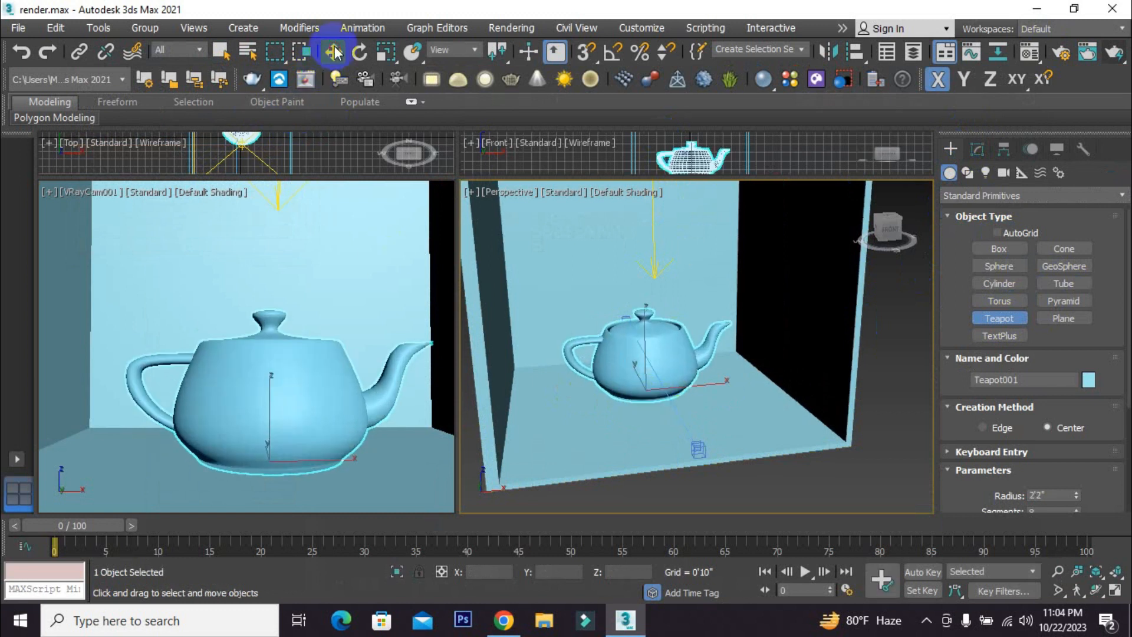
{"action": "left_click", "coordinate": [275, 409]}
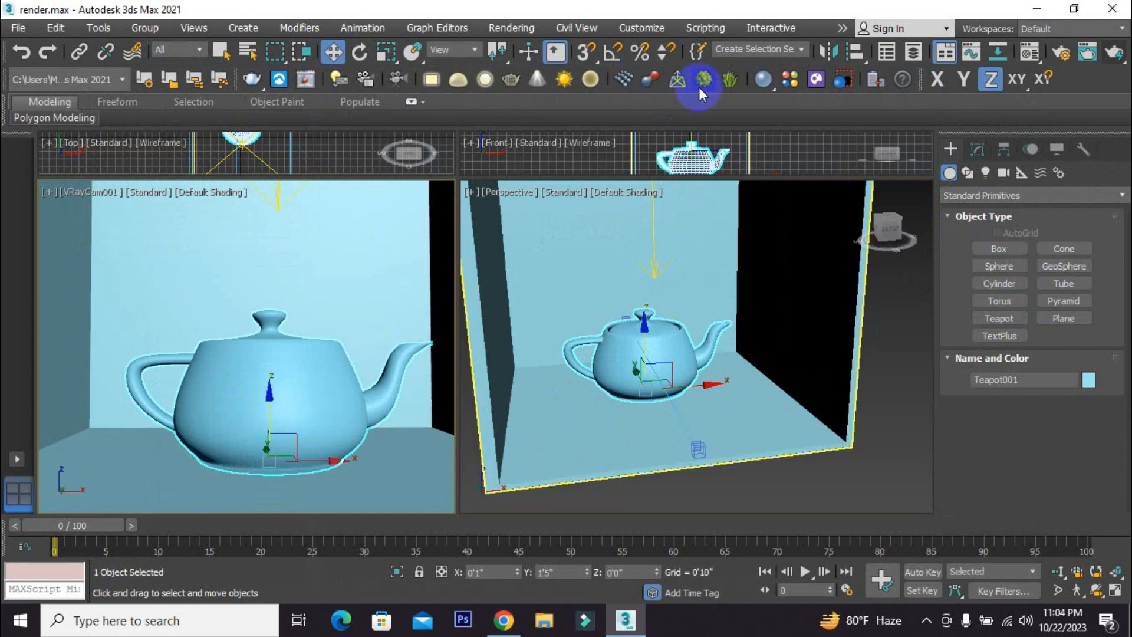
{"action": "left_click", "coordinate": [790, 80]}
{"action": "left_click_drag", "start_coordinate": [676, 367], "coordinate": [676, 368]}
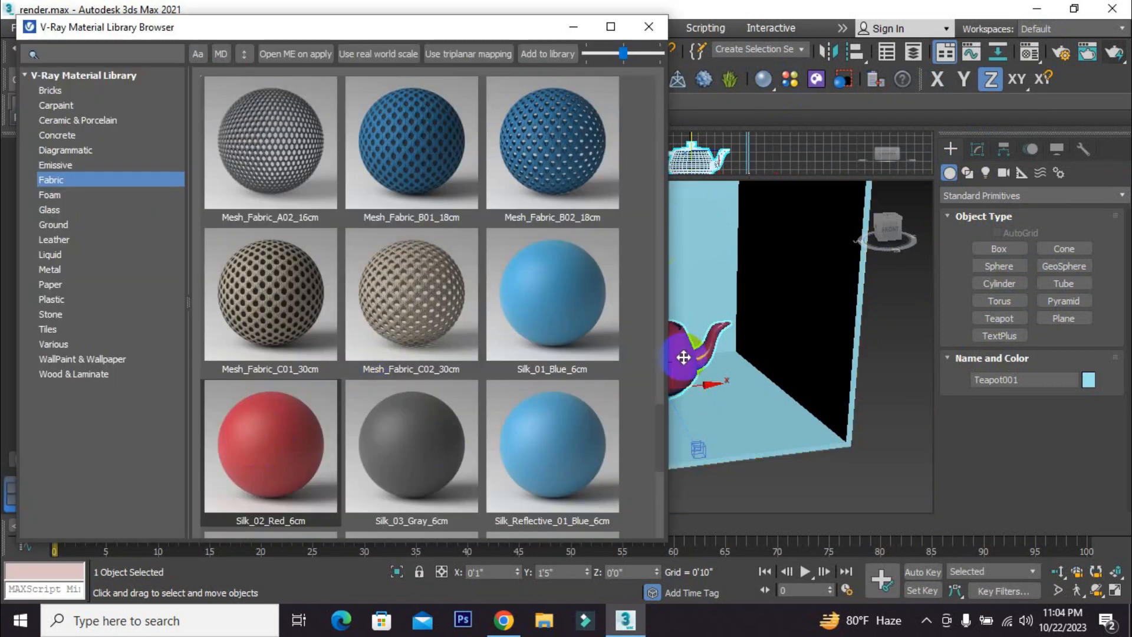
{"action": "left_click", "coordinate": [649, 27]}
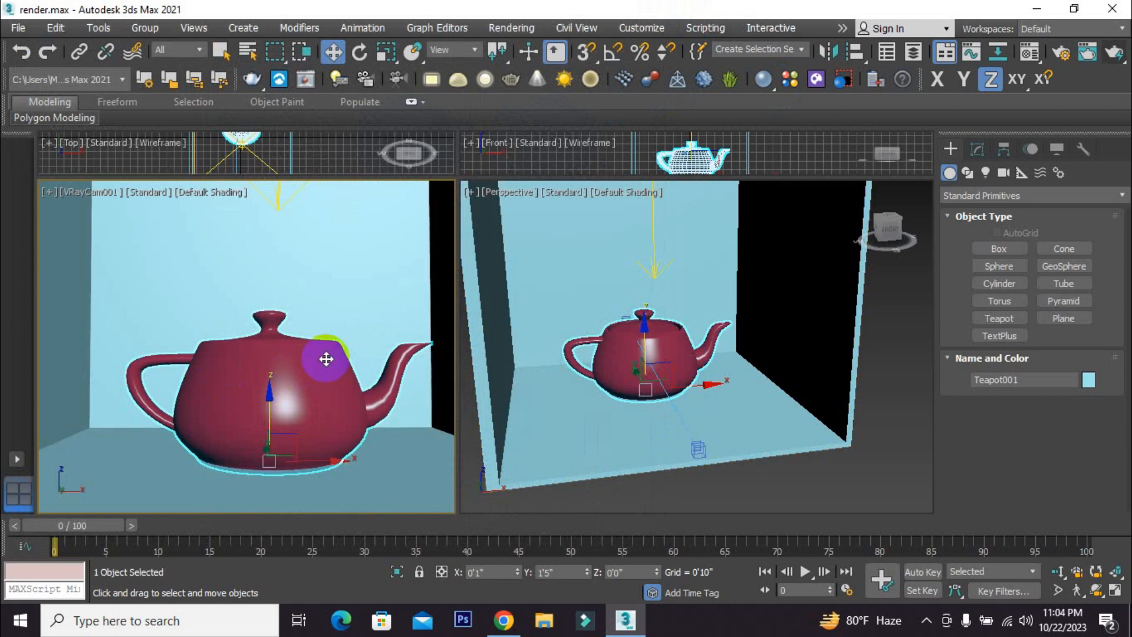
- Review the render elements, V-Ray, common and GI settings in Render Setup, and close it
{"action": "left_click", "coordinate": [516, 24]}
{"action": "left_click", "coordinate": [533, 118]}
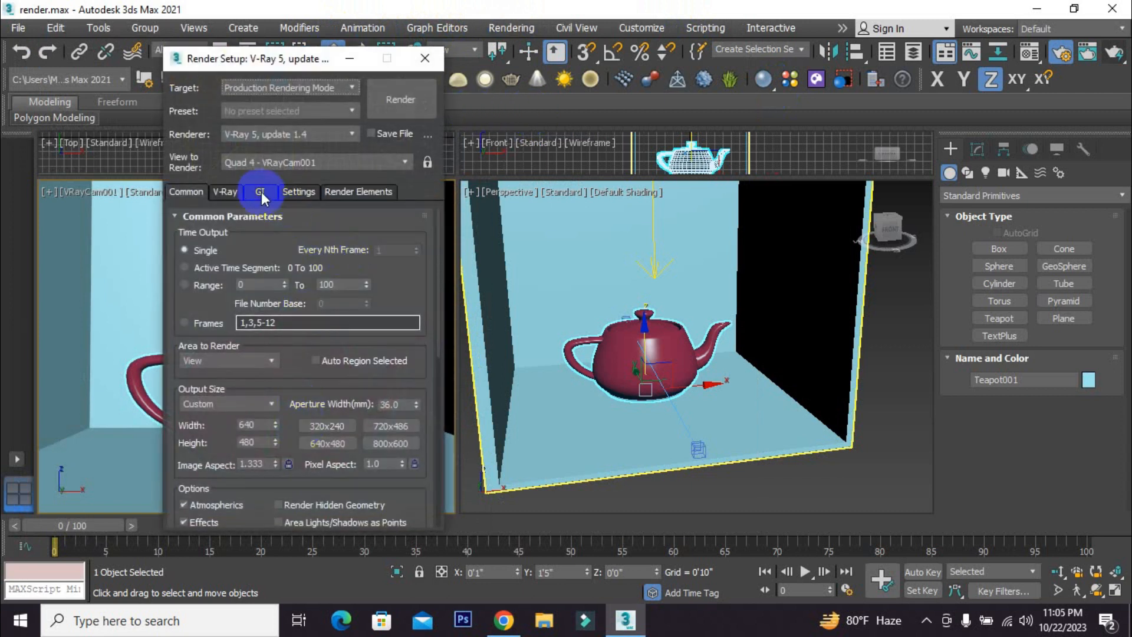
{"action": "left_click", "coordinate": [340, 192]}
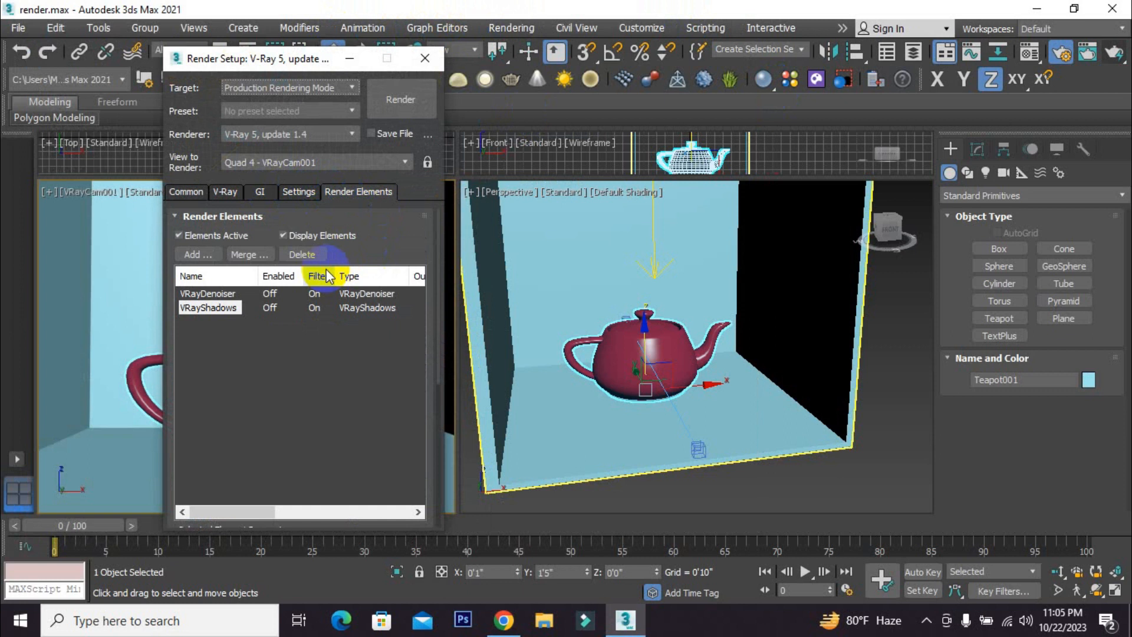
{"action": "left_click", "coordinate": [220, 308]}
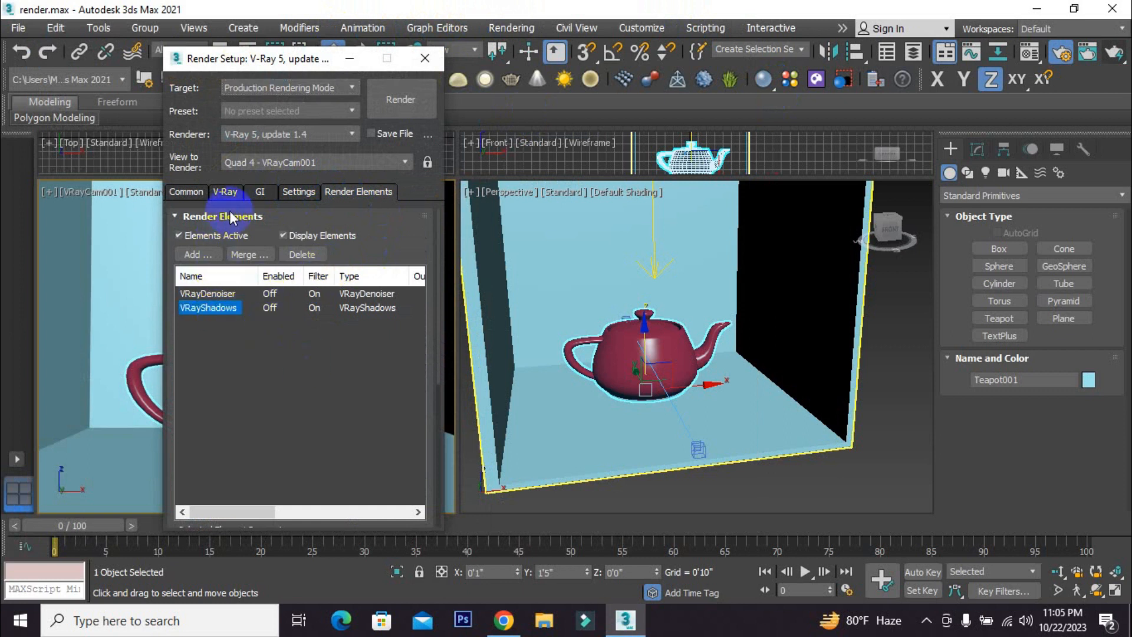
{"action": "left_click", "coordinate": [227, 193]}
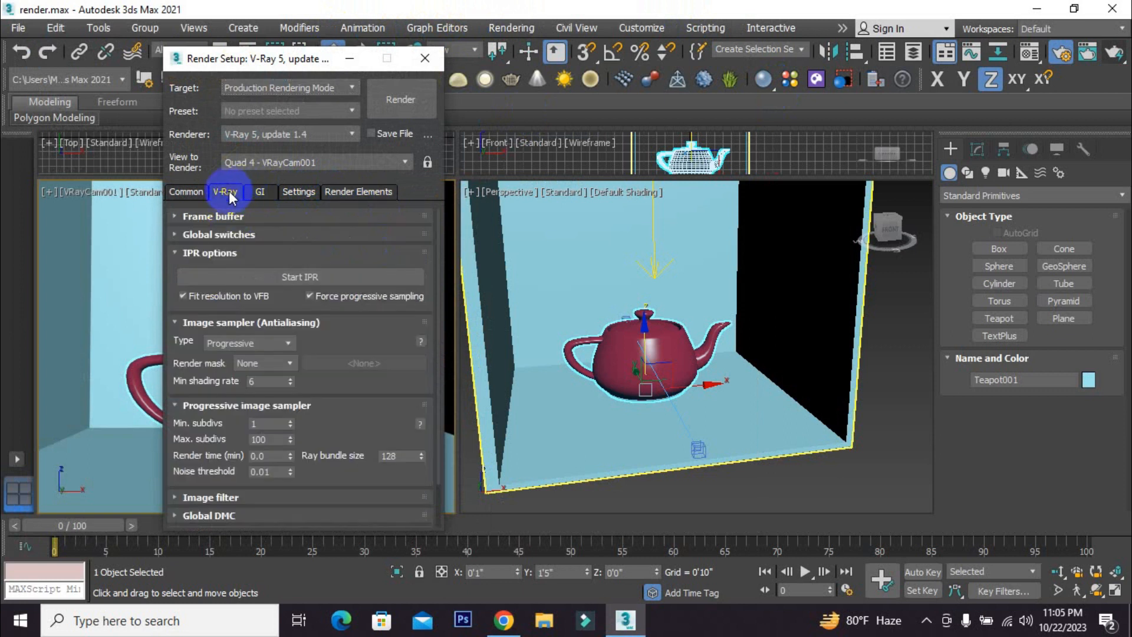
{"action": "left_click", "coordinate": [191, 238]}
{"action": "left_click", "coordinate": [185, 191]}
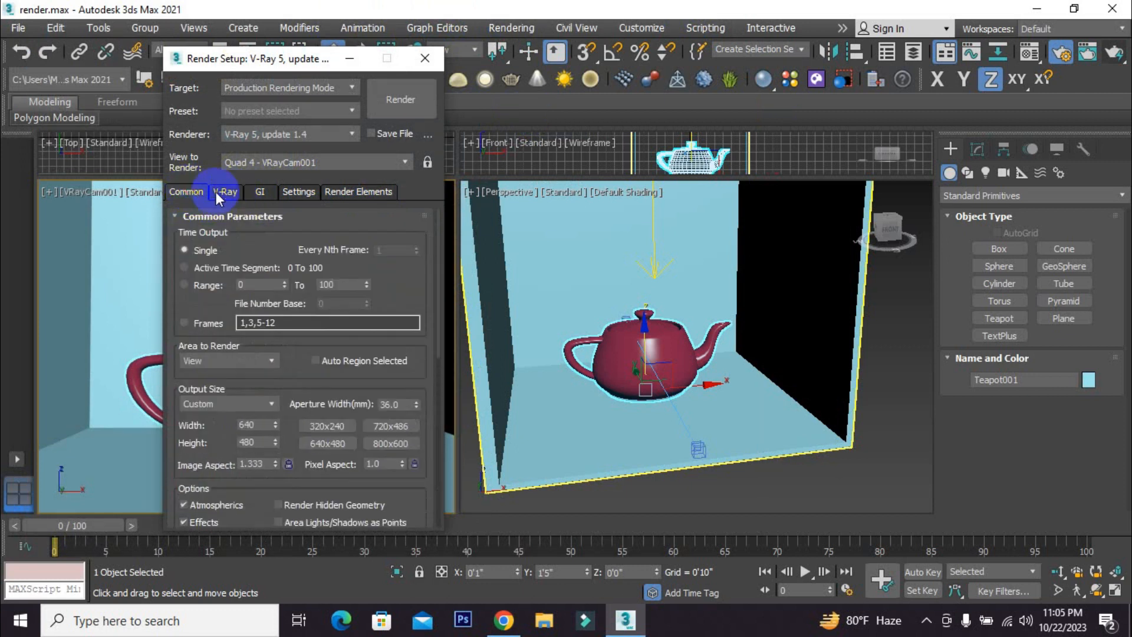
{"action": "left_click", "coordinate": [260, 192]}
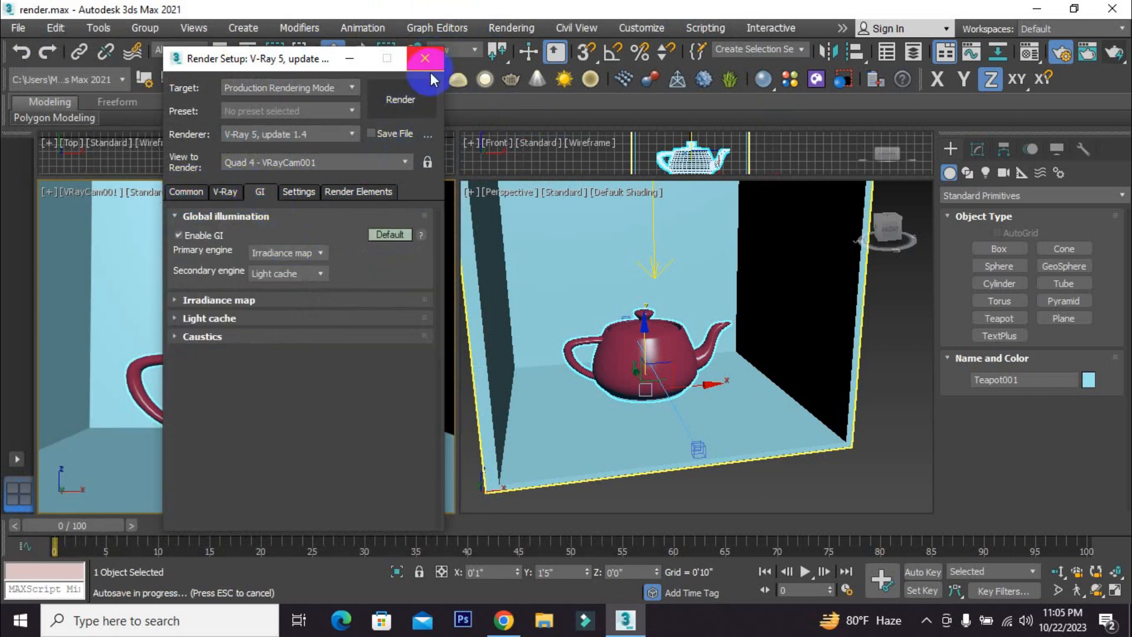
{"action": "left_click", "coordinate": [432, 58]}
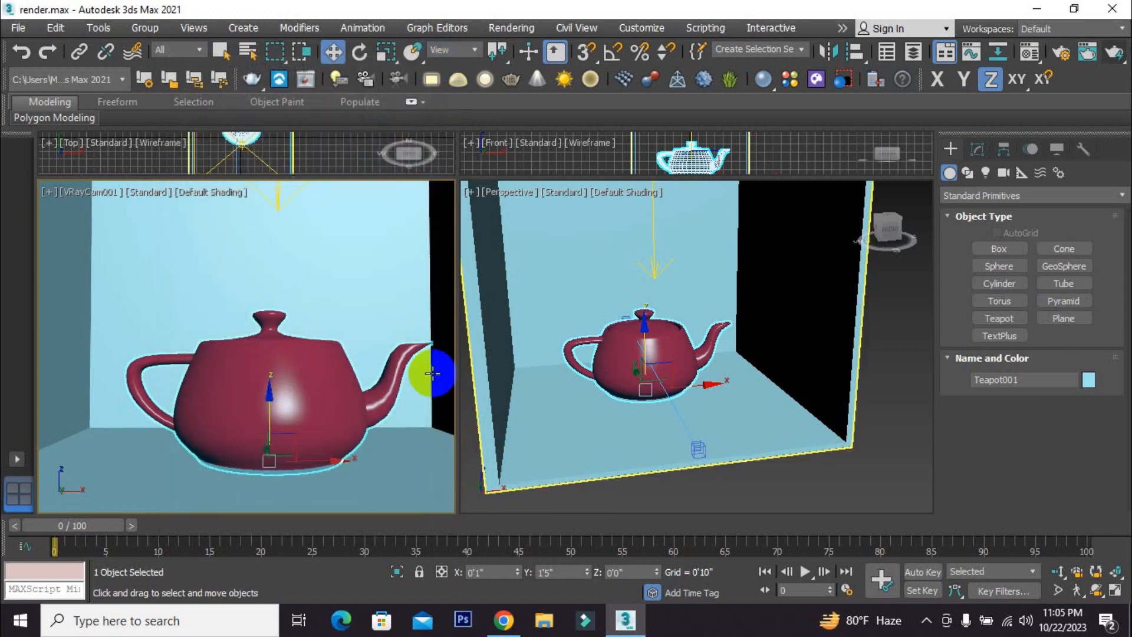
- Render the red teapot from the VRayCam001 view and bring the frame buffer to the front
{"action": "left_click", "coordinate": [1114, 53]}
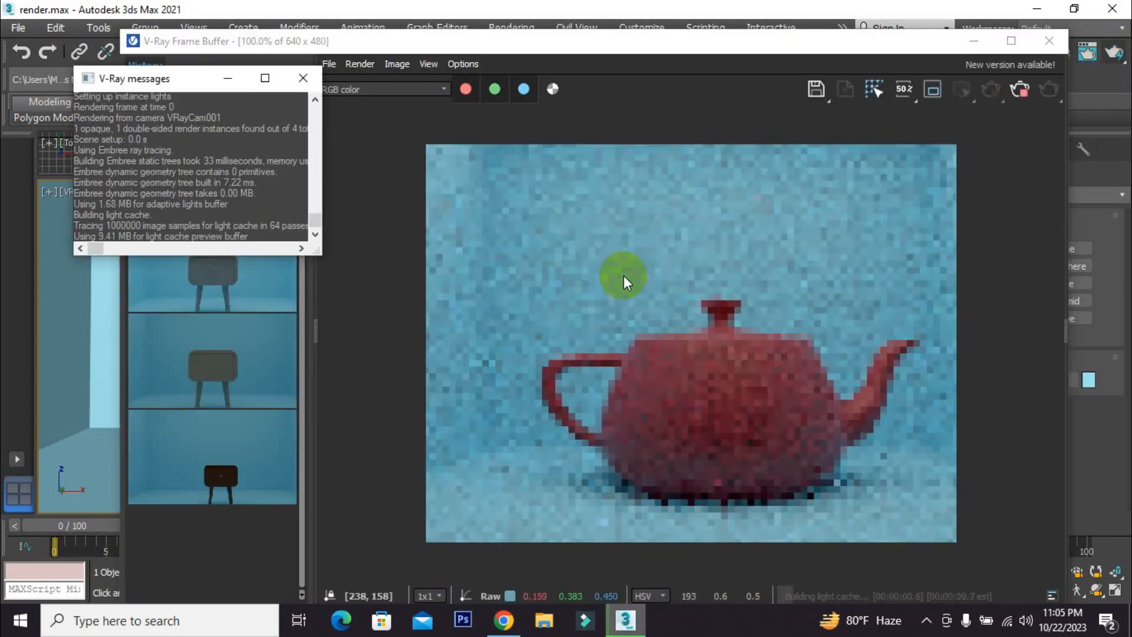
{"action": "left_click", "coordinate": [682, 49]}
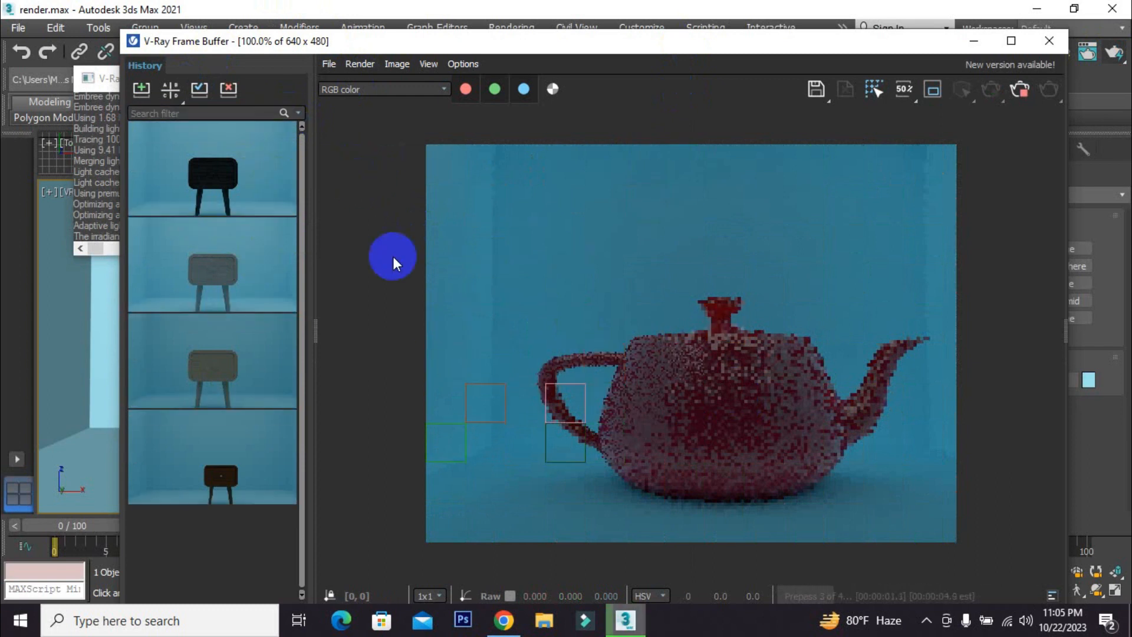
- Open the VFB settings for History and examine the location, position and thumbnail options beside the history list
{"action": "left_click", "coordinate": [465, 65]}
{"action": "left_click", "coordinate": [516, 81]}
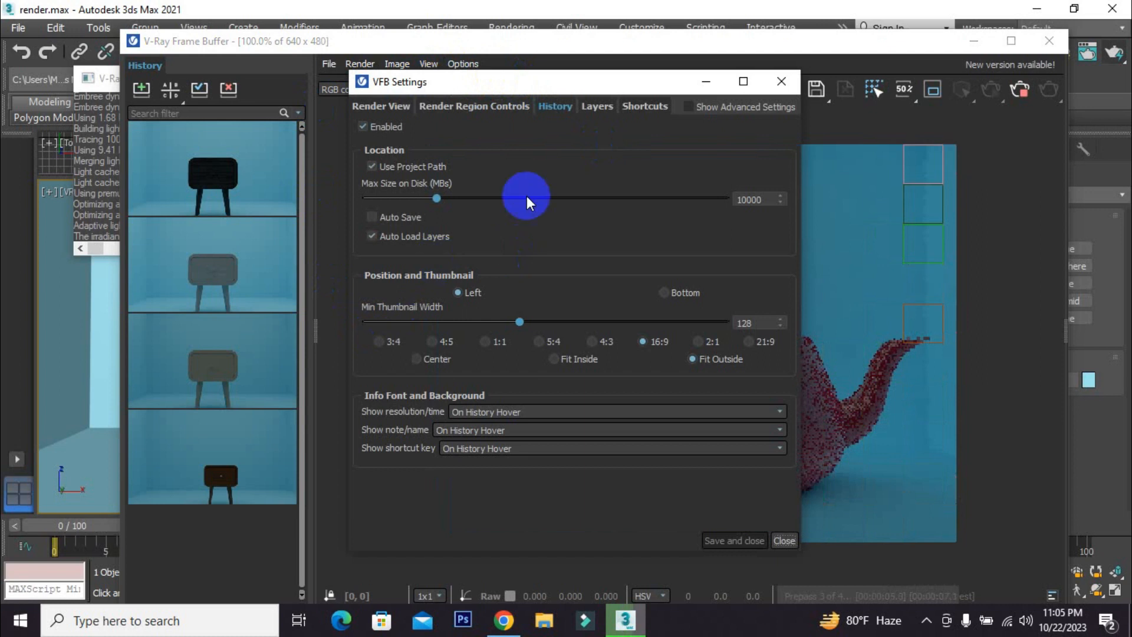
{"action": "mouse_move", "coordinate": [156, 191]}
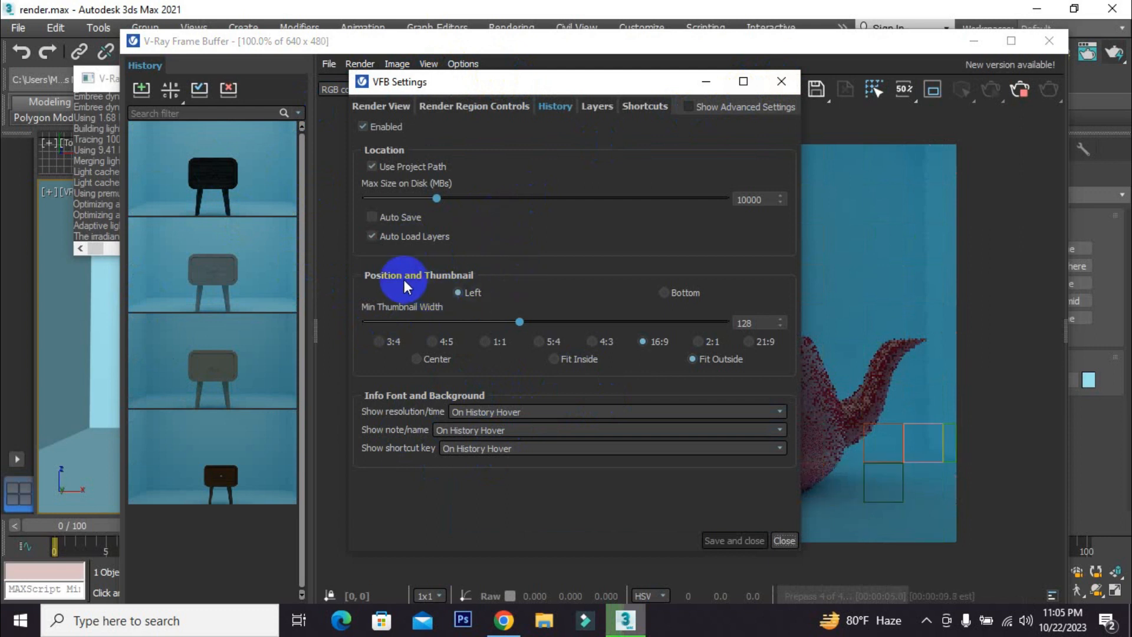
{"action": "left_click_drag", "start_coordinate": [594, 81], "coordinate": [677, 86]}
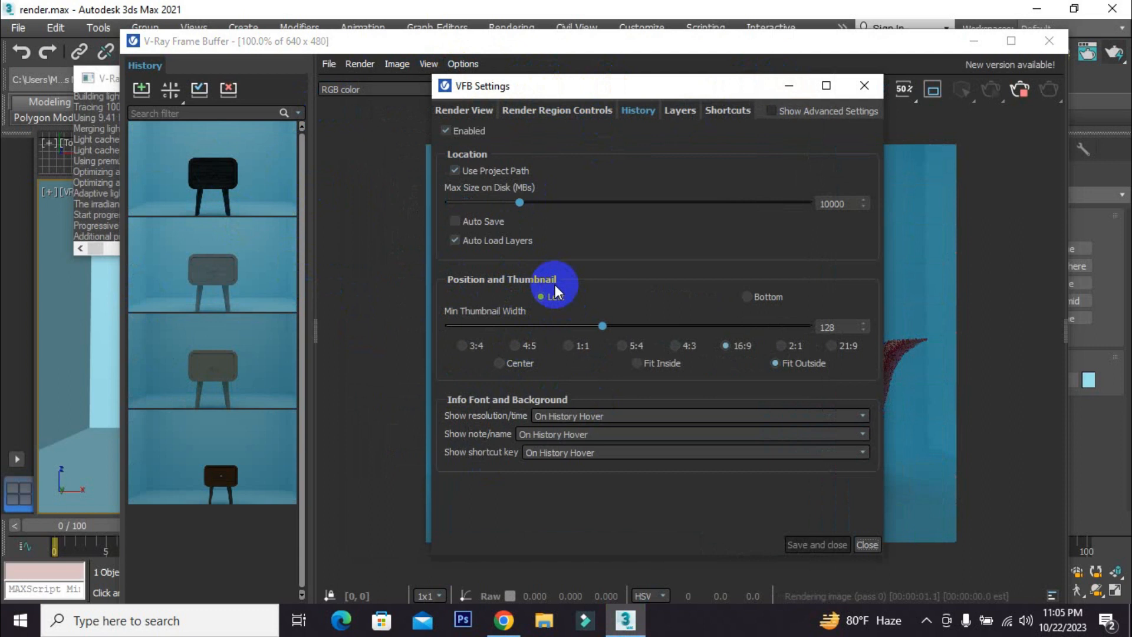
{"action": "left_click", "coordinate": [220, 188]}
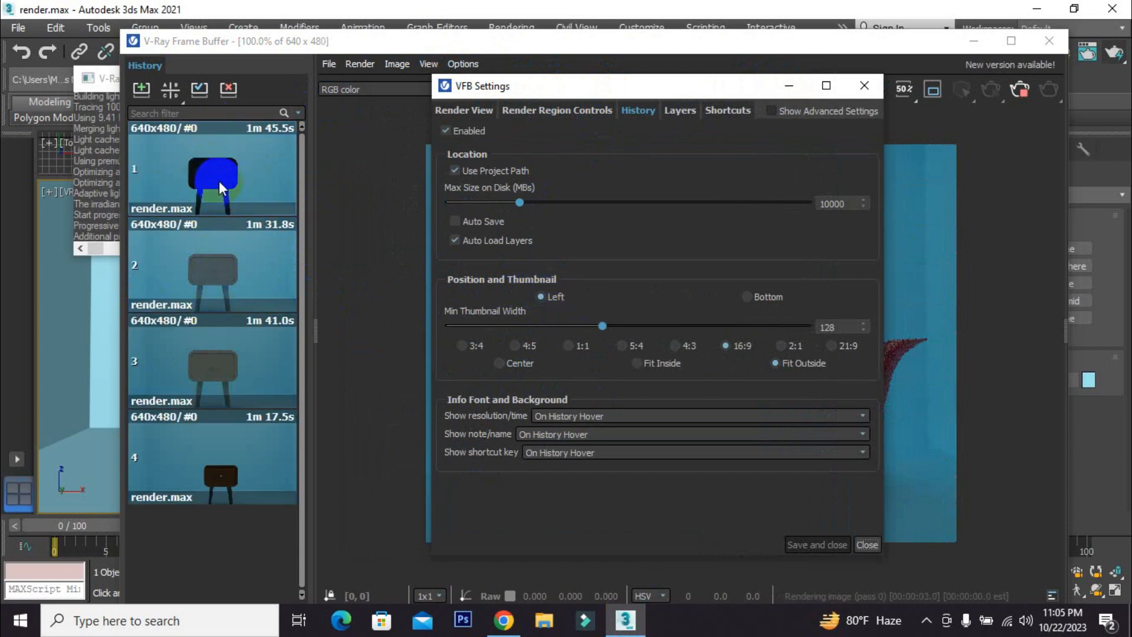
{"action": "left_click", "coordinate": [635, 283]}
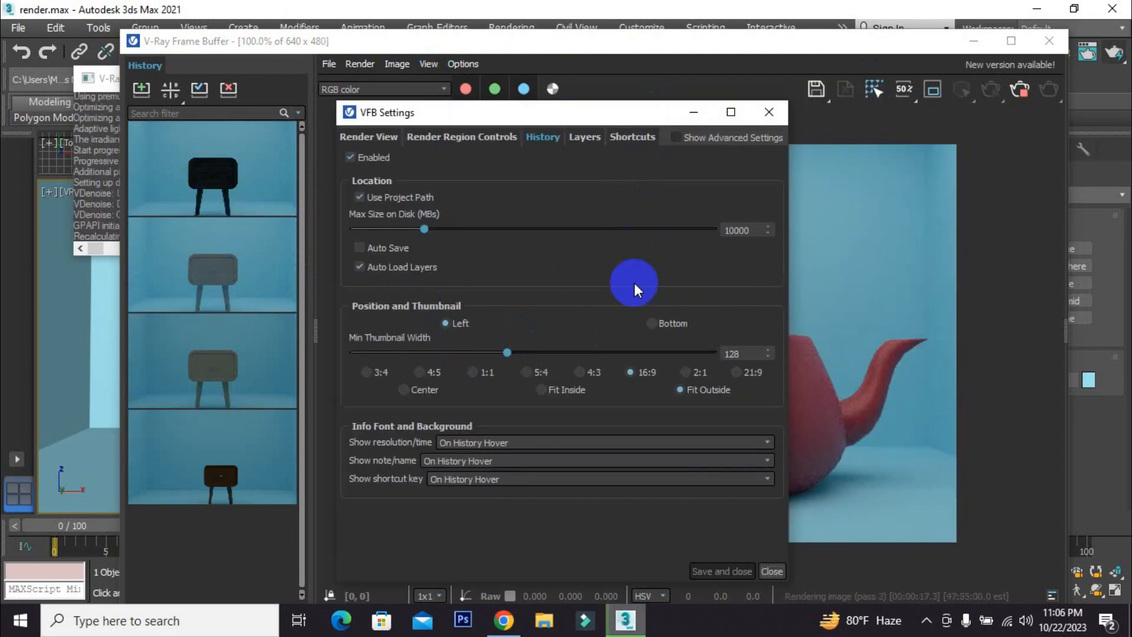
- Try the Bottom position for the history thumbnails, restore the Left position, and close the VFB settings
{"action": "left_click", "coordinate": [651, 323]}
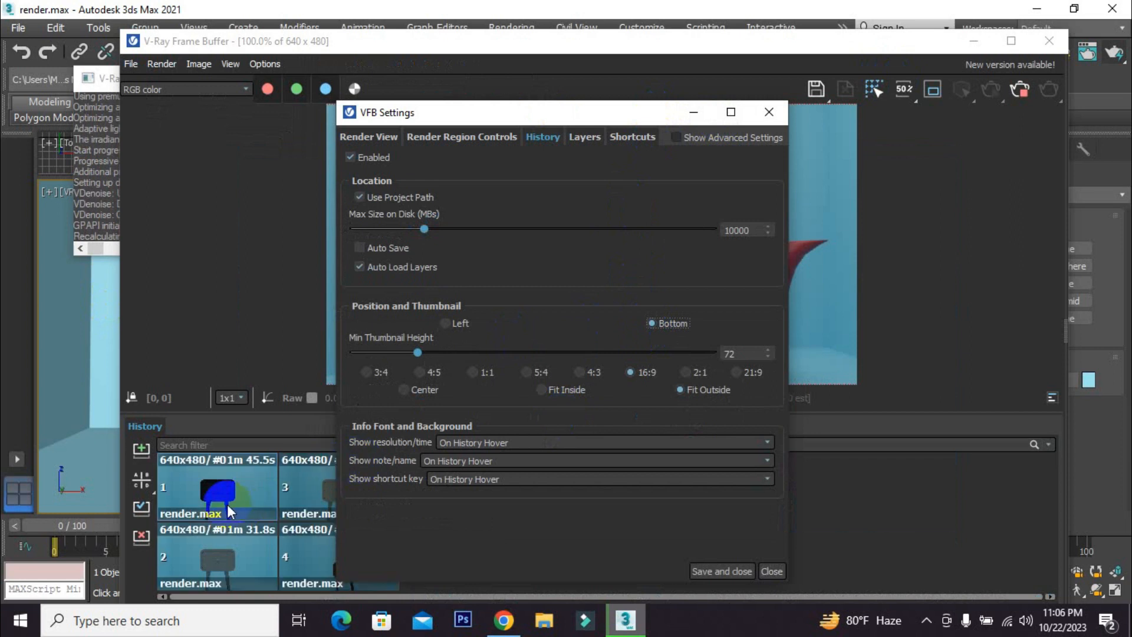
{"action": "left_click", "coordinate": [448, 323]}
{"action": "left_click_drag", "start_coordinate": [608, 115], "coordinate": [600, 116]}
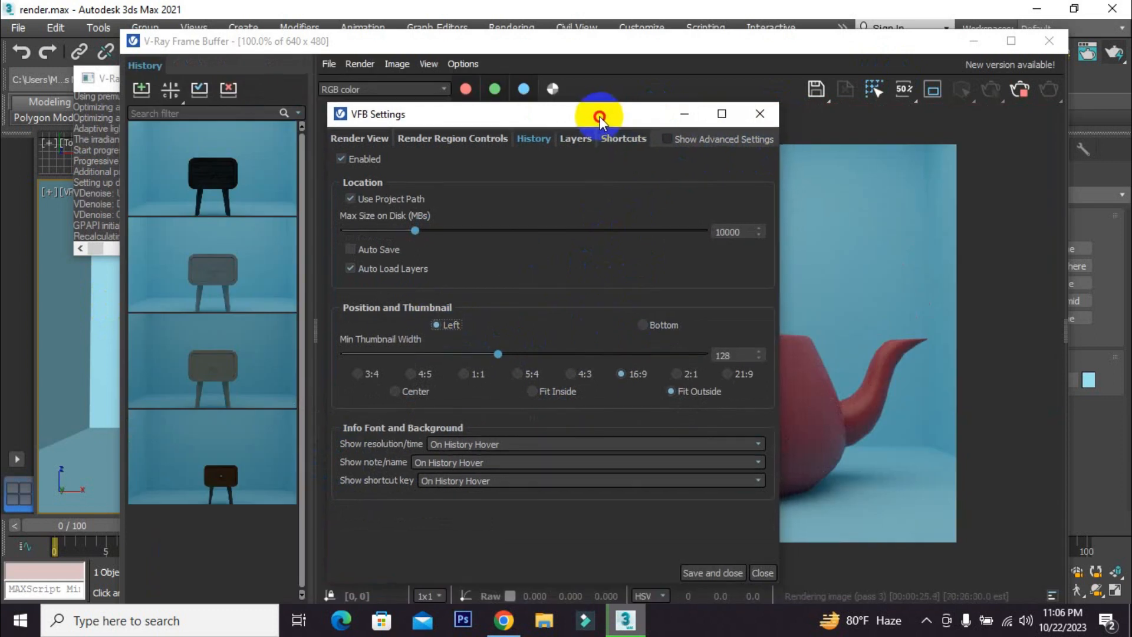
{"action": "left_click", "coordinate": [747, 118]}
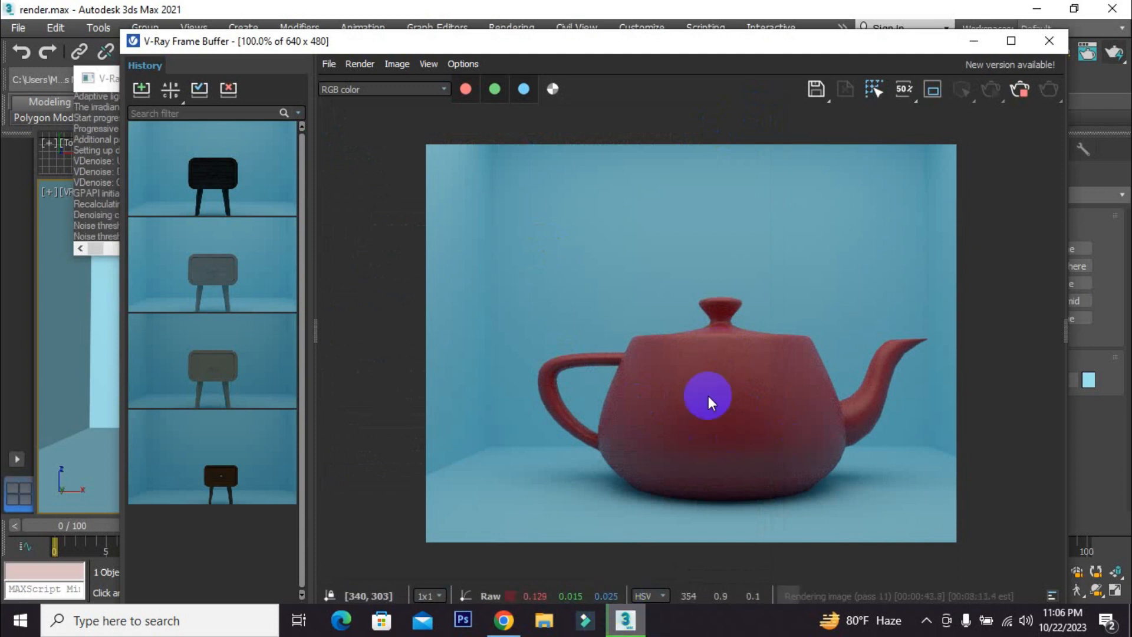
- Stop the teapot render, enable Auto Save in the VFB history settings, and save the settings
{"action": "left_click", "coordinate": [1020, 90]}
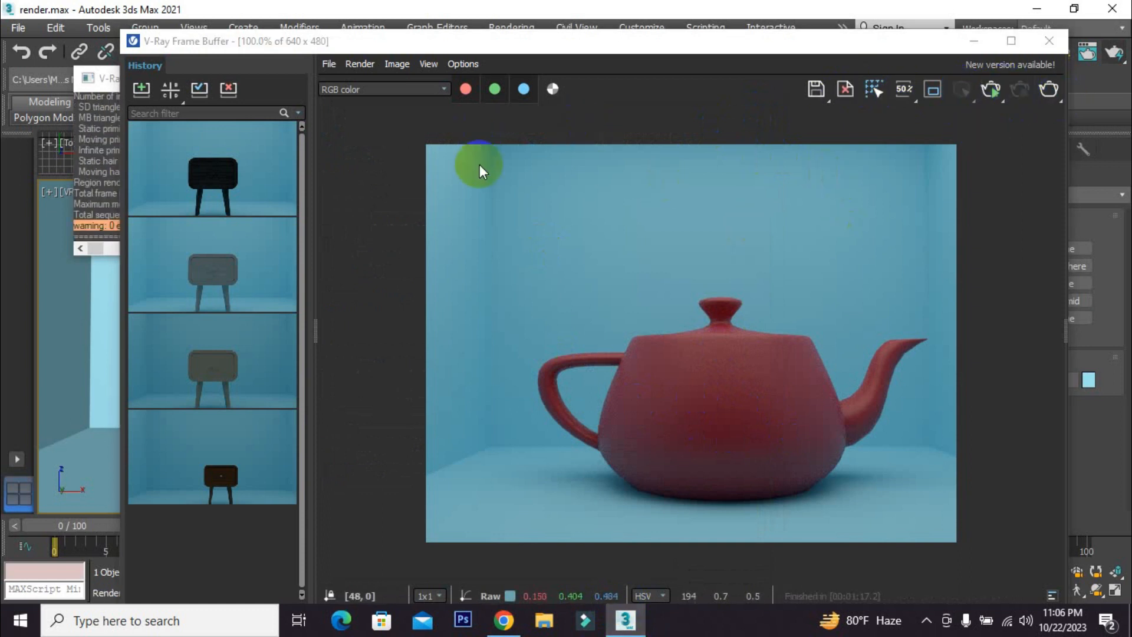
{"action": "left_click", "coordinate": [464, 64]}
{"action": "left_click", "coordinate": [519, 84]}
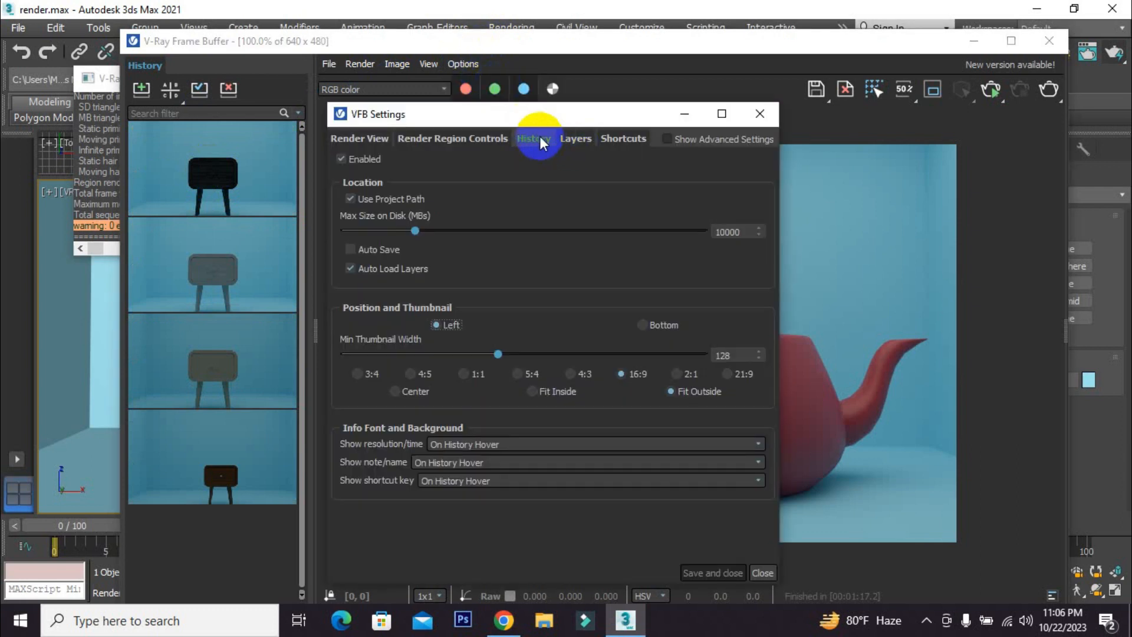
{"action": "left_click", "coordinate": [352, 249]}
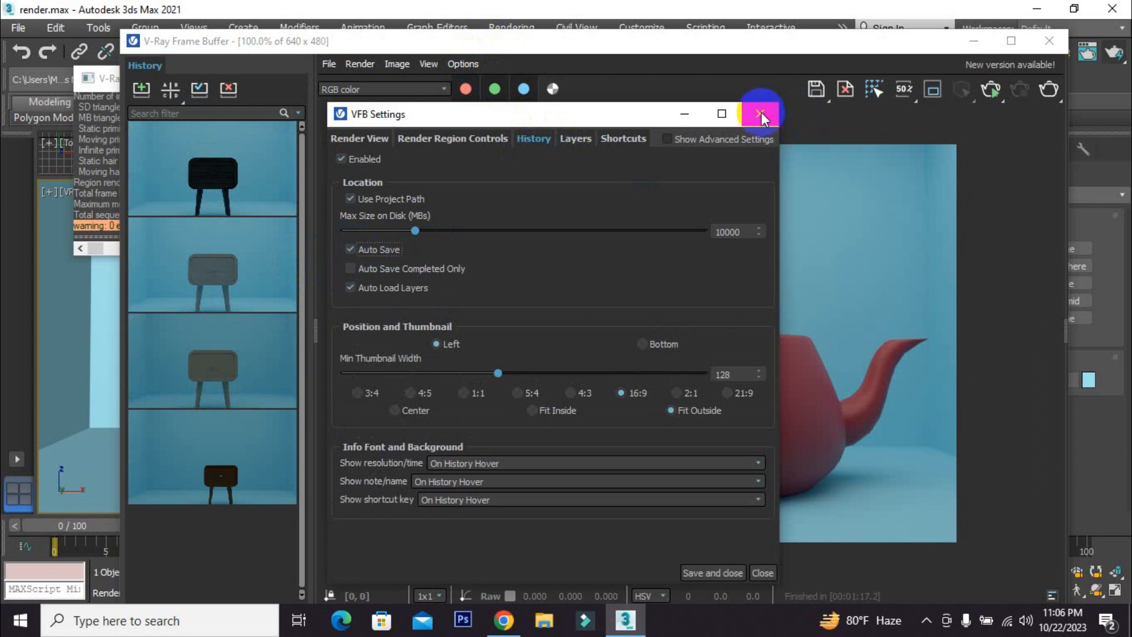
{"action": "left_click", "coordinate": [712, 572]}
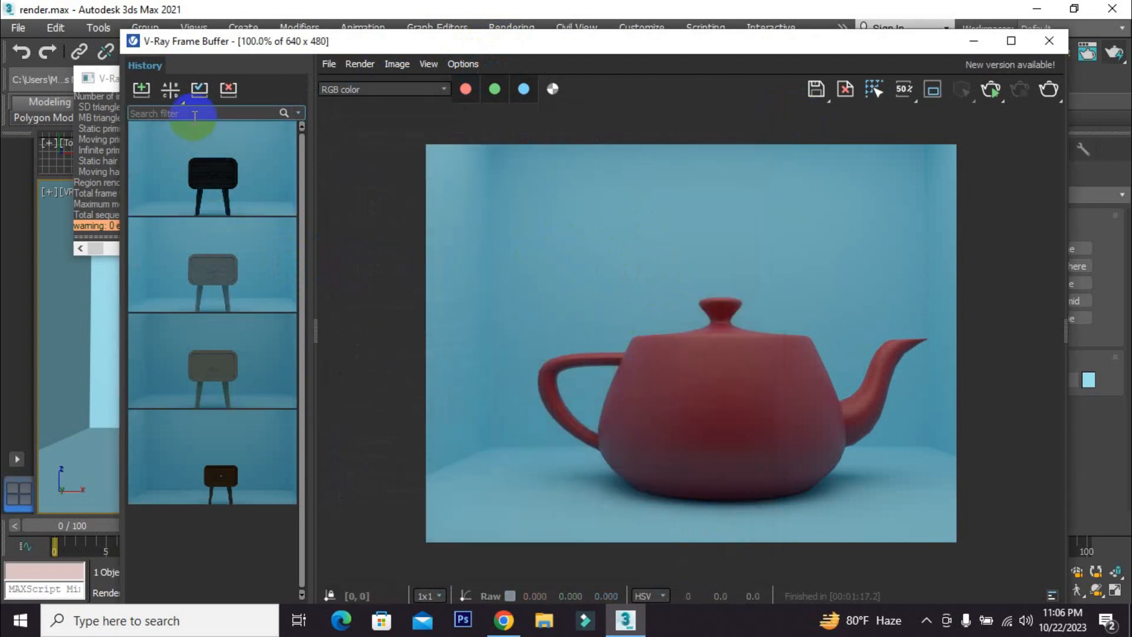
- Save the finished teapot render to the history, and close the frame buffer and the V-Ray messages
{"action": "left_click", "coordinate": [142, 90]}
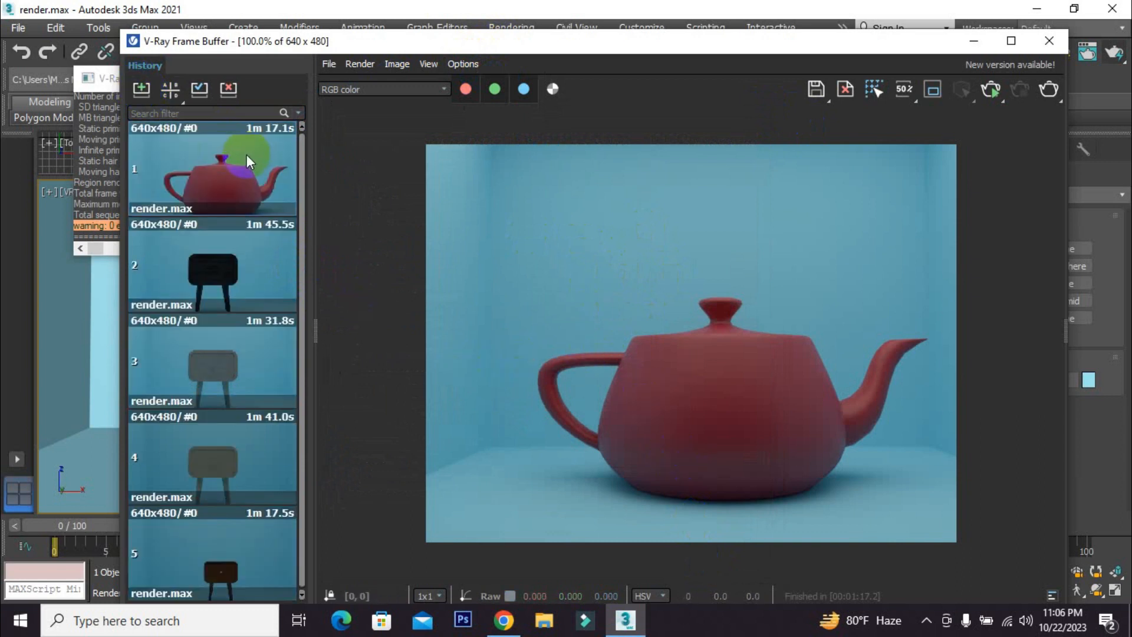
{"action": "left_click", "coordinate": [1059, 47]}
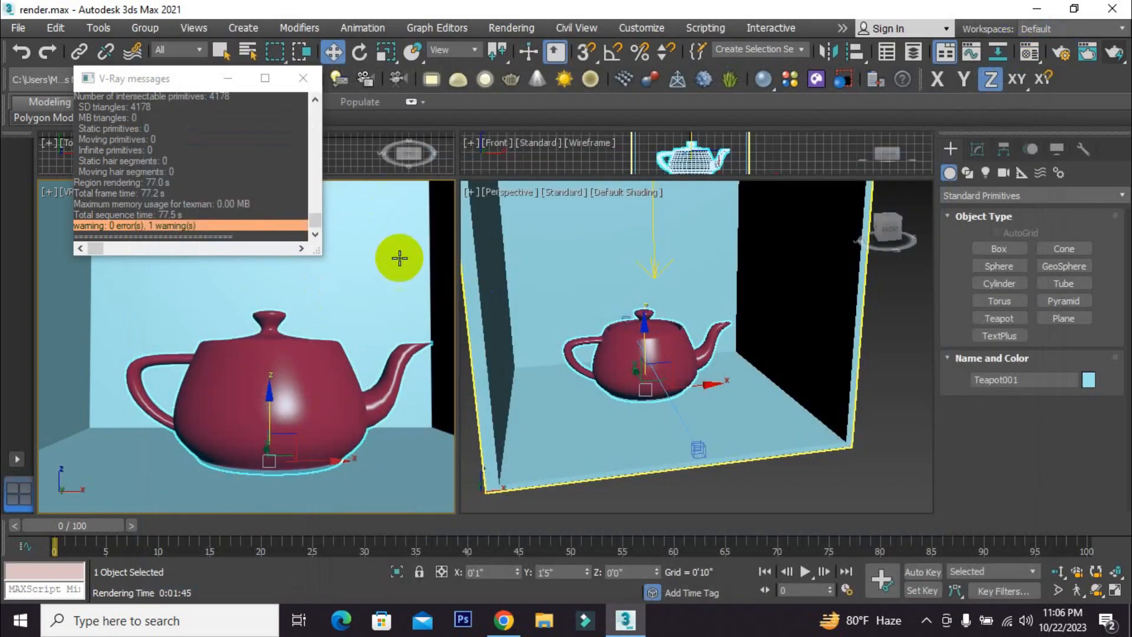
{"action": "left_click", "coordinate": [303, 79]}
- Delete all render elements from the scene in Render Setup and close it
{"action": "left_click", "coordinate": [509, 29]}
{"action": "left_click", "coordinate": [544, 115]}
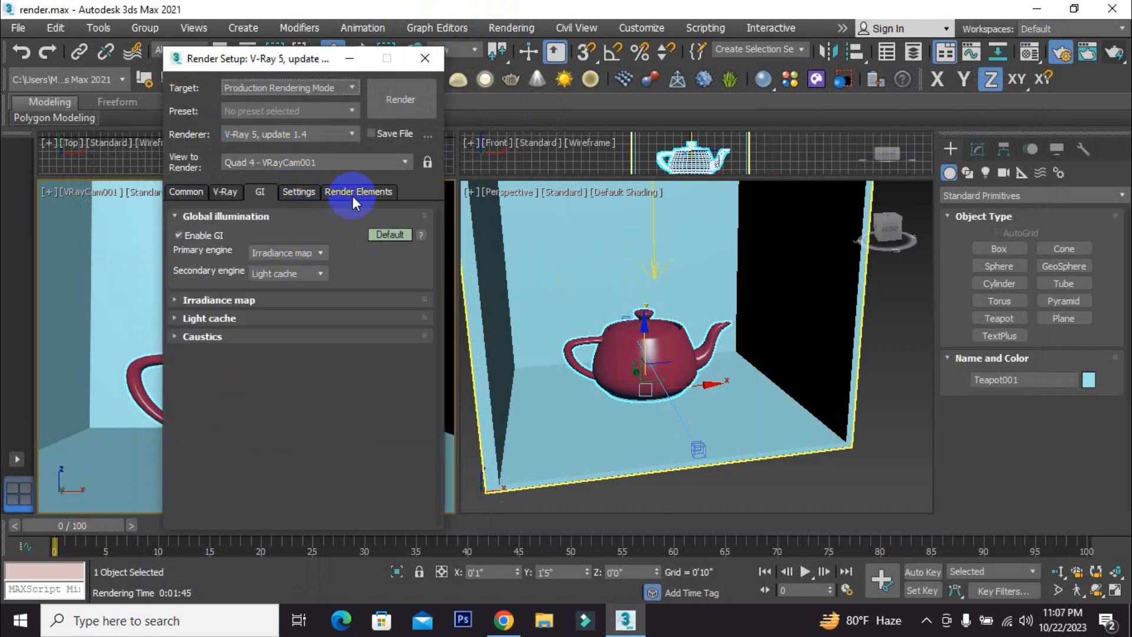
{"action": "left_click", "coordinate": [354, 193]}
{"action": "left_click", "coordinate": [232, 294]}
{"action": "left_click", "coordinate": [233, 306], "text": "ctrl"}
{"action": "left_click", "coordinate": [294, 256]}
{"action": "left_click", "coordinate": [413, 97]}
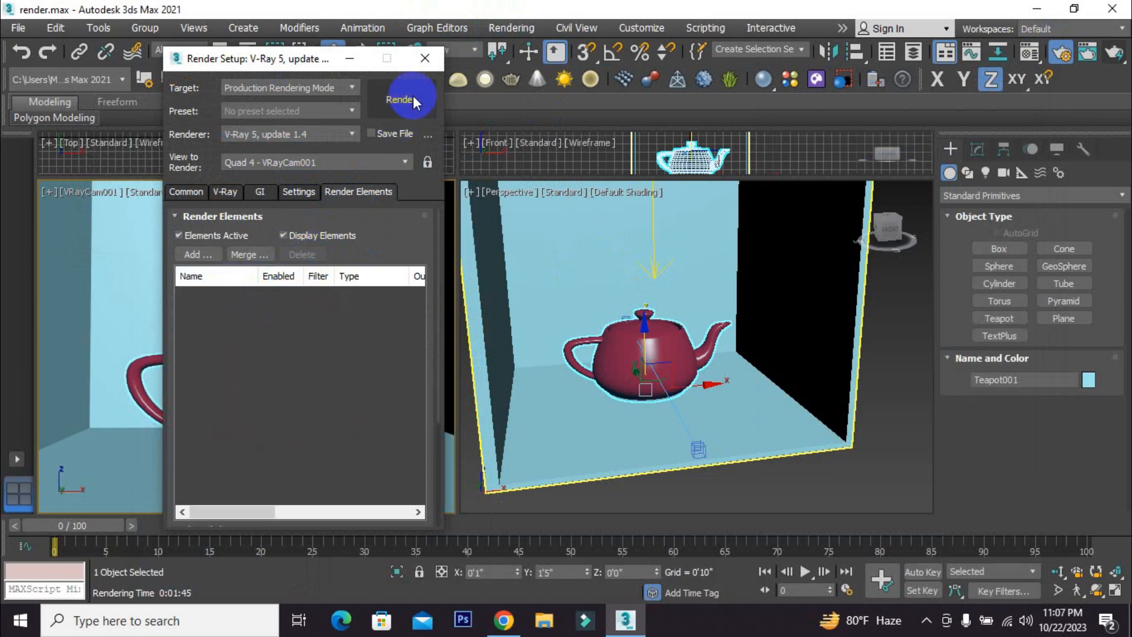
{"action": "left_click", "coordinate": [429, 58]}
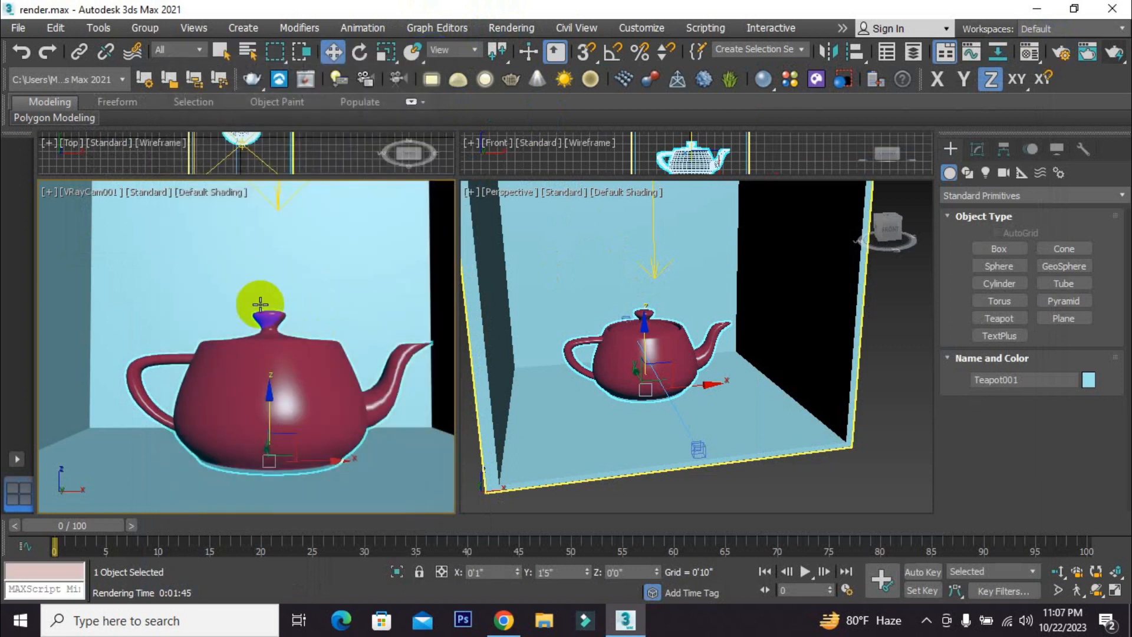
- Render the teapot again from the VRayCam001 view, bring the frame buffer to the front, and stop the render once it looks clean
{"action": "left_click", "coordinate": [260, 304]}
{"action": "left_click", "coordinate": [1114, 53]}
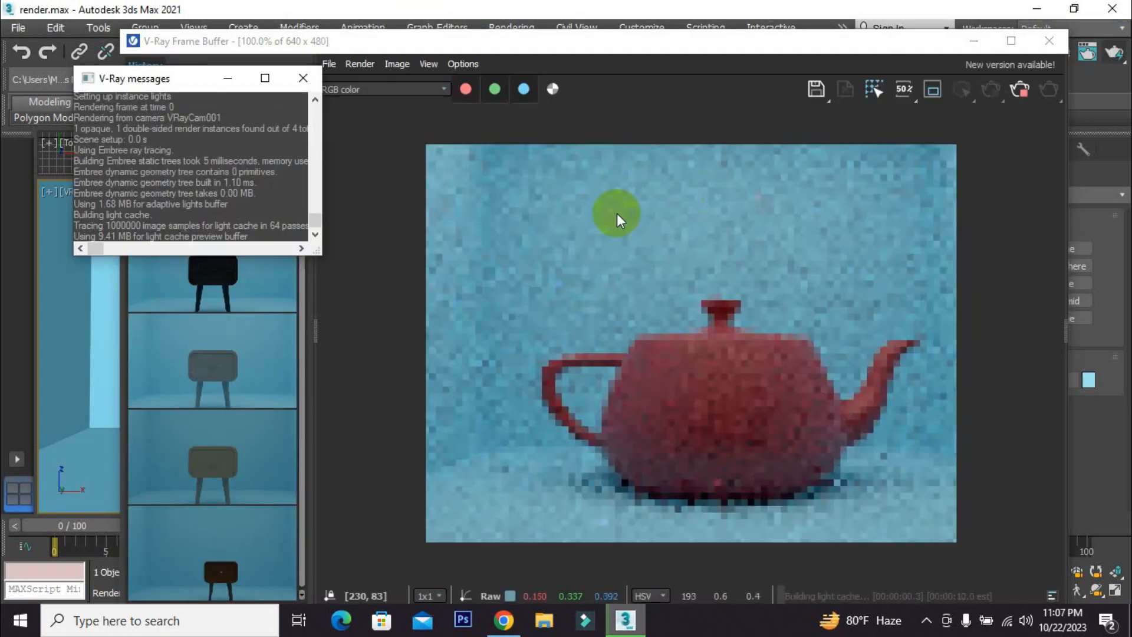
{"action": "left_click", "coordinate": [611, 41]}
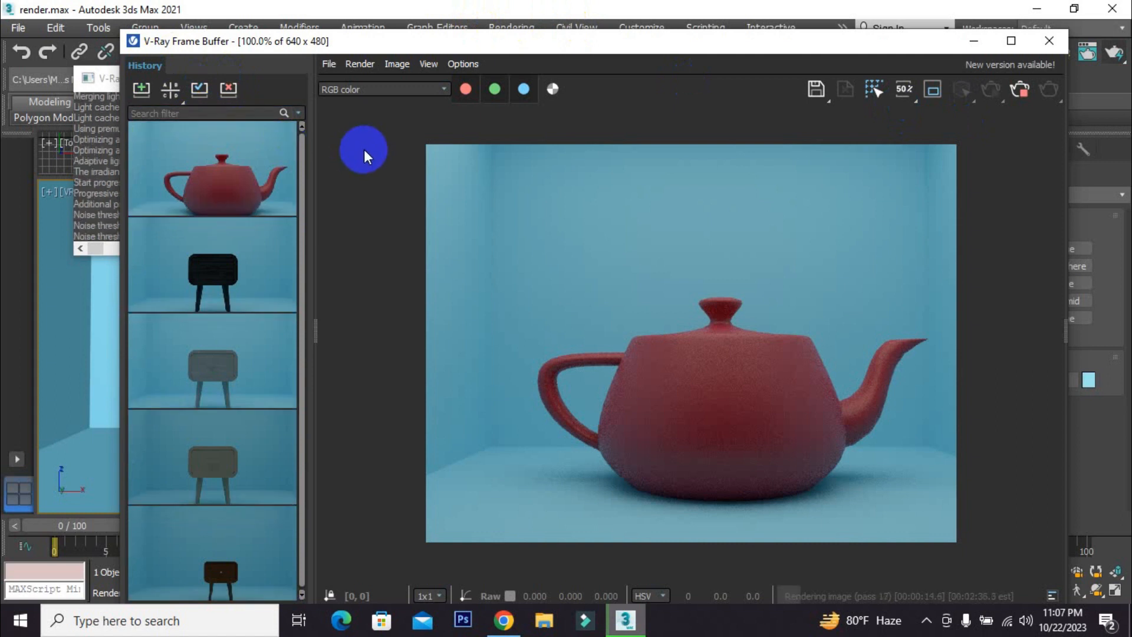
{"action": "left_click_drag", "start_coordinate": [482, 47], "coordinate": [526, 59]}
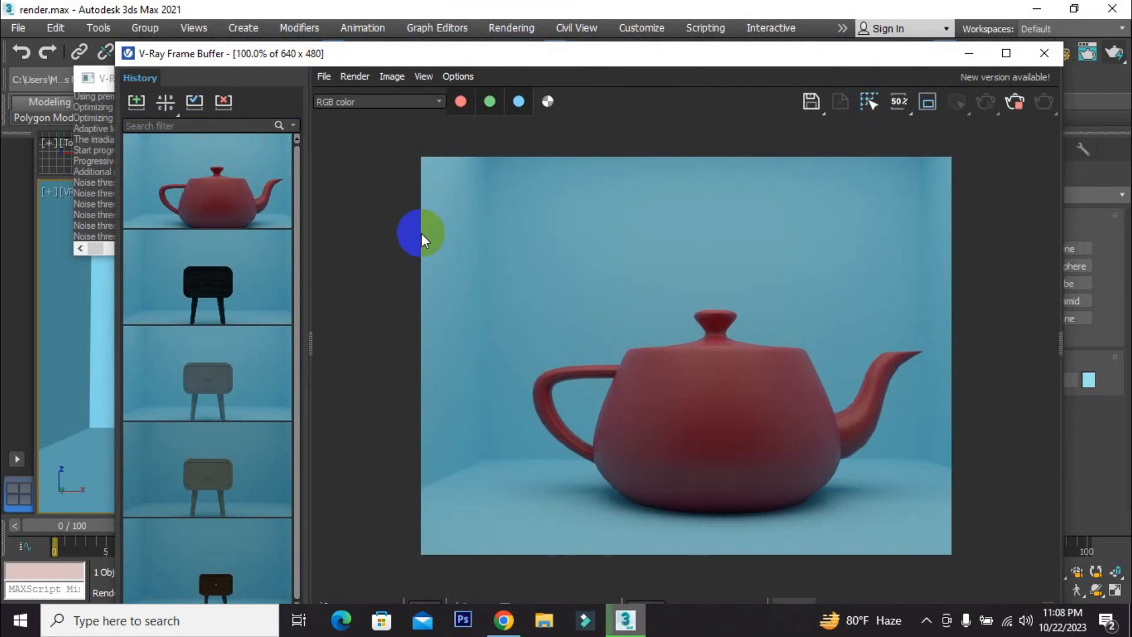
{"action": "left_click", "coordinate": [1013, 103]}
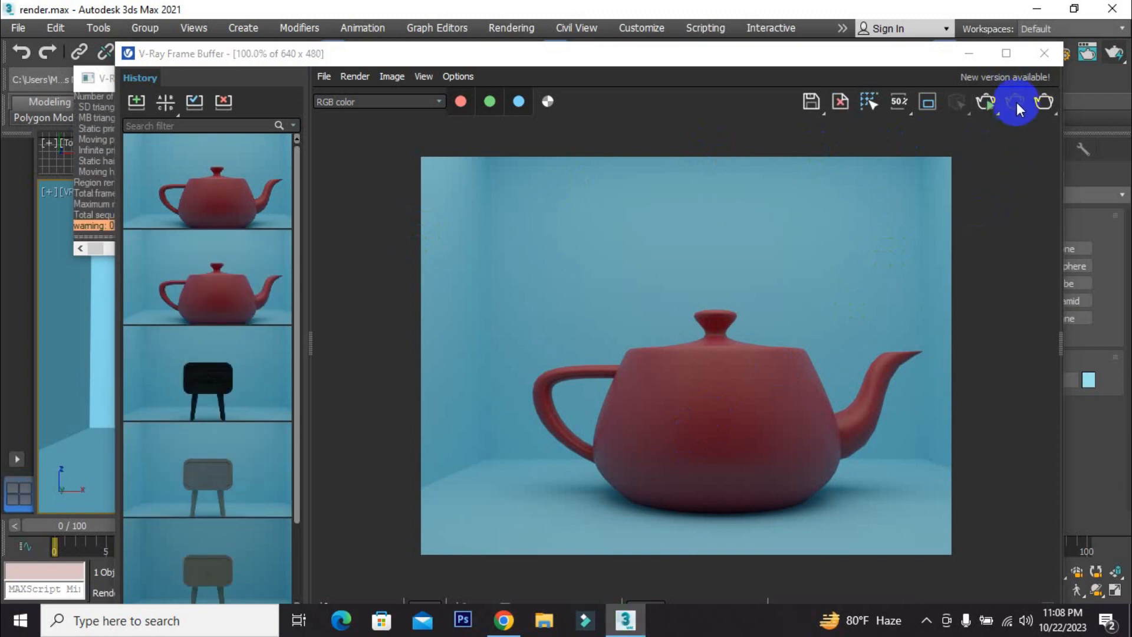
- Turn on A/B comparison in the history and set the earlier teapot render as image A
{"action": "left_click", "coordinate": [172, 110]}
{"action": "left_click", "coordinate": [210, 129]}
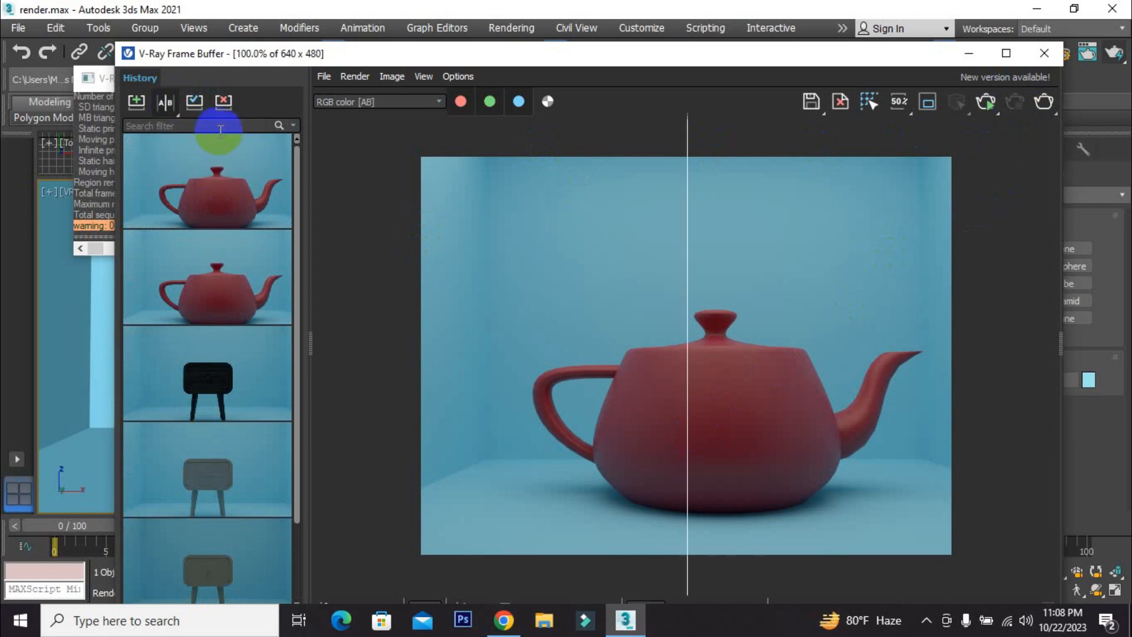
{"action": "left_click_drag", "start_coordinate": [689, 309], "coordinate": [710, 310]}
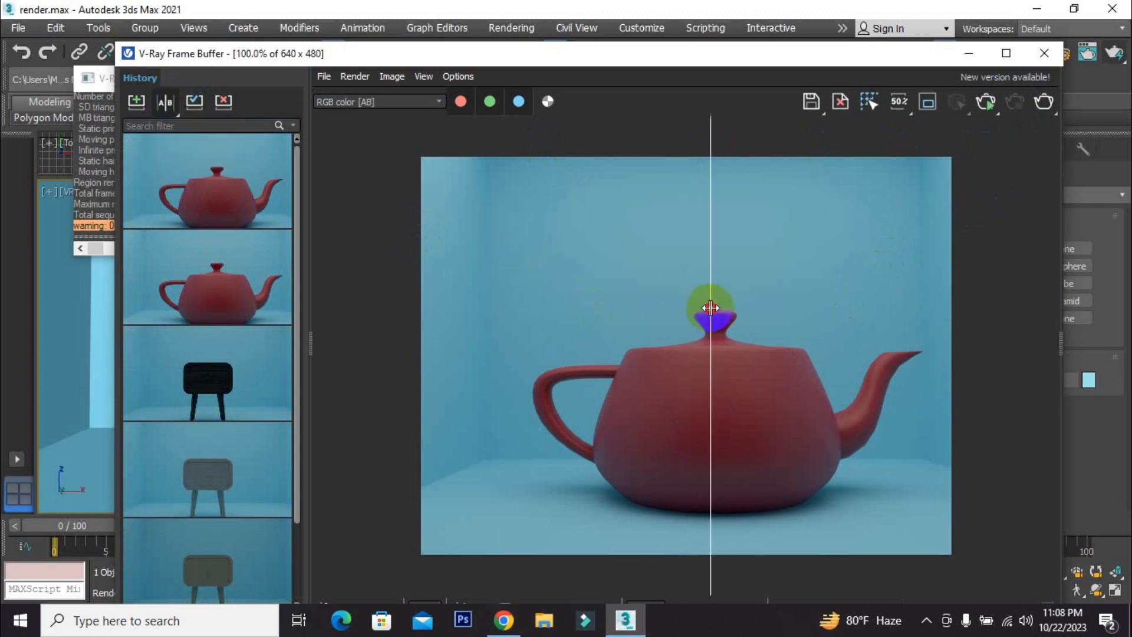
{"action": "left_click", "coordinate": [146, 288]}
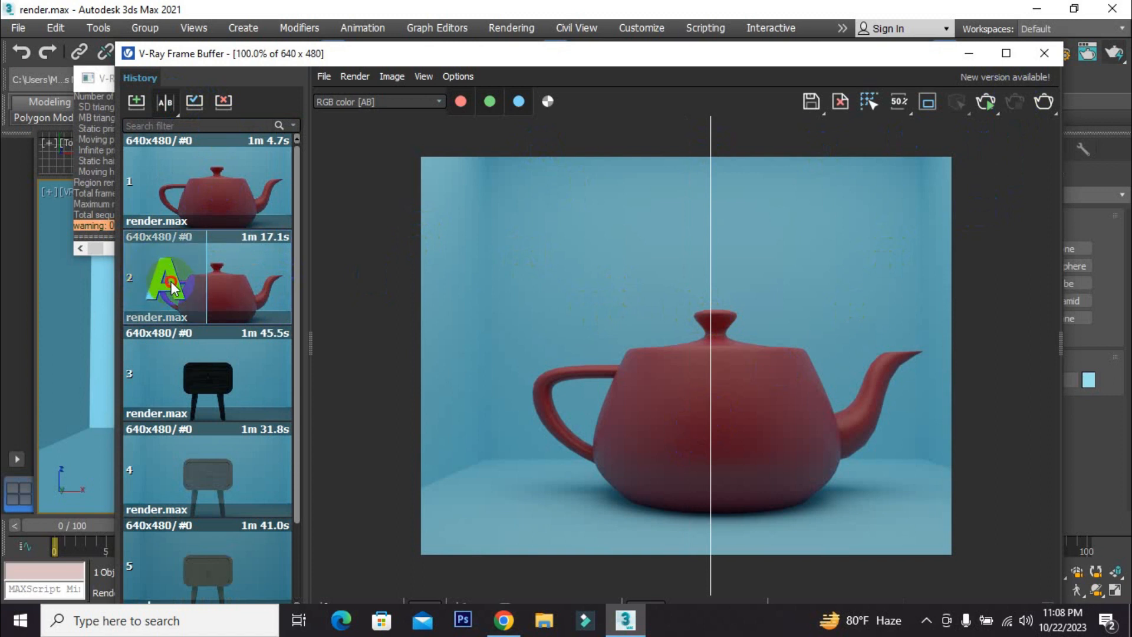
- Compare the surface grain of the two teapot renders on both sides of the divider at 100% and 200% zoom, shifting the divider around the lid knob
{"action": "scroll", "coordinate": [738, 425], "scroll_direction": "up", "scroll_amount": 1}
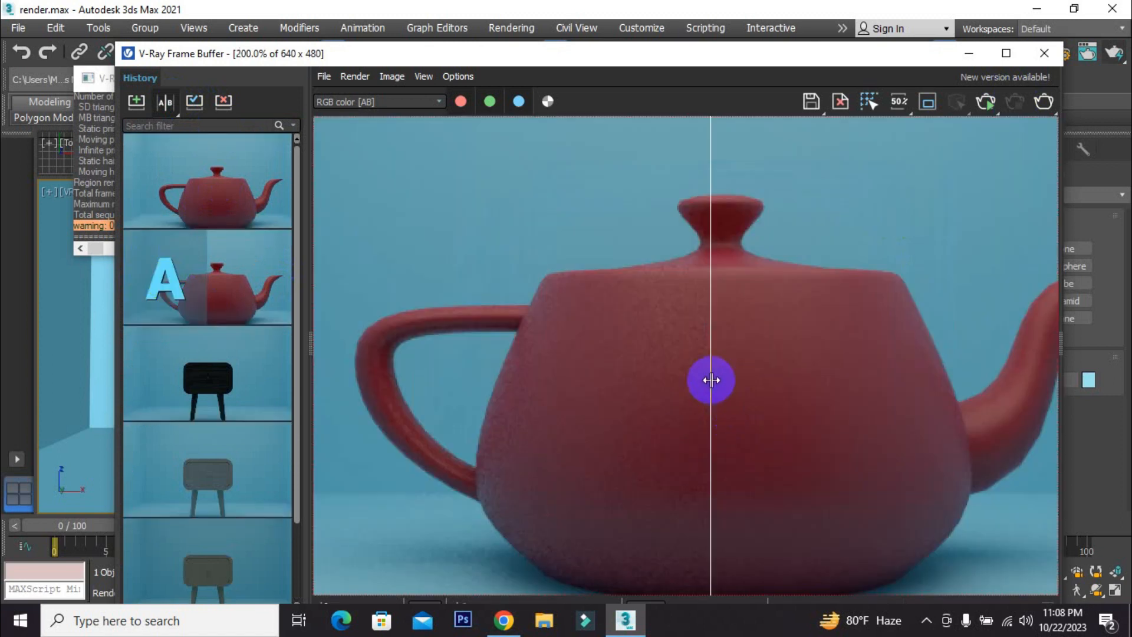
{"action": "scroll", "coordinate": [684, 335], "scroll_direction": "down", "scroll_amount": 1}
{"action": "scroll", "coordinate": [715, 342], "scroll_direction": "up", "scroll_amount": 1}
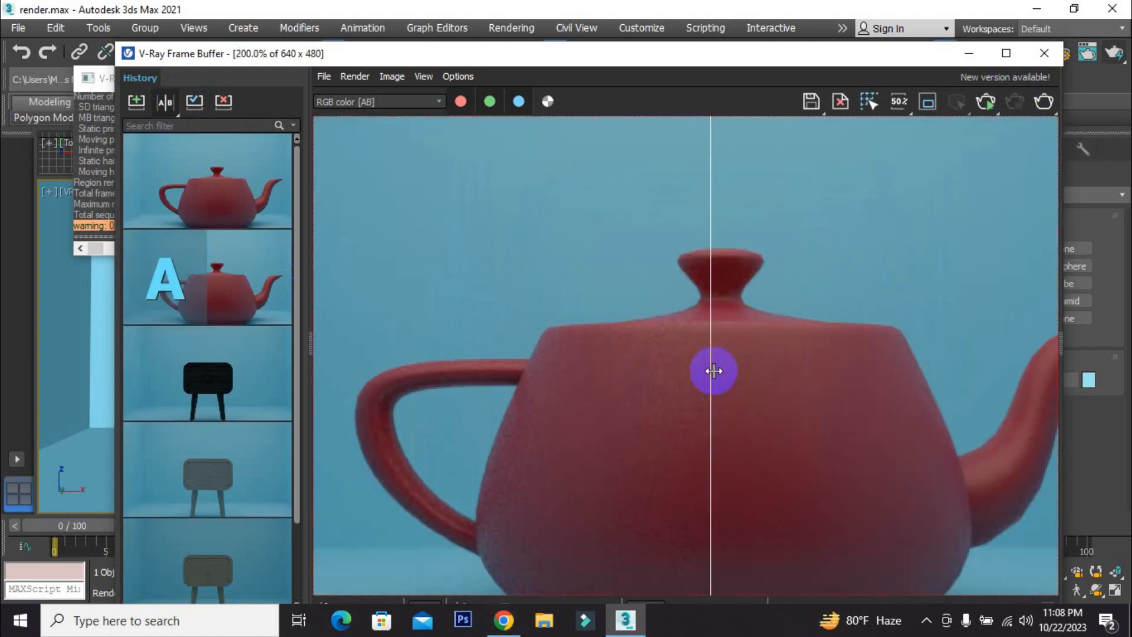
{"action": "left_click_drag", "start_coordinate": [713, 292], "coordinate": [724, 286]}
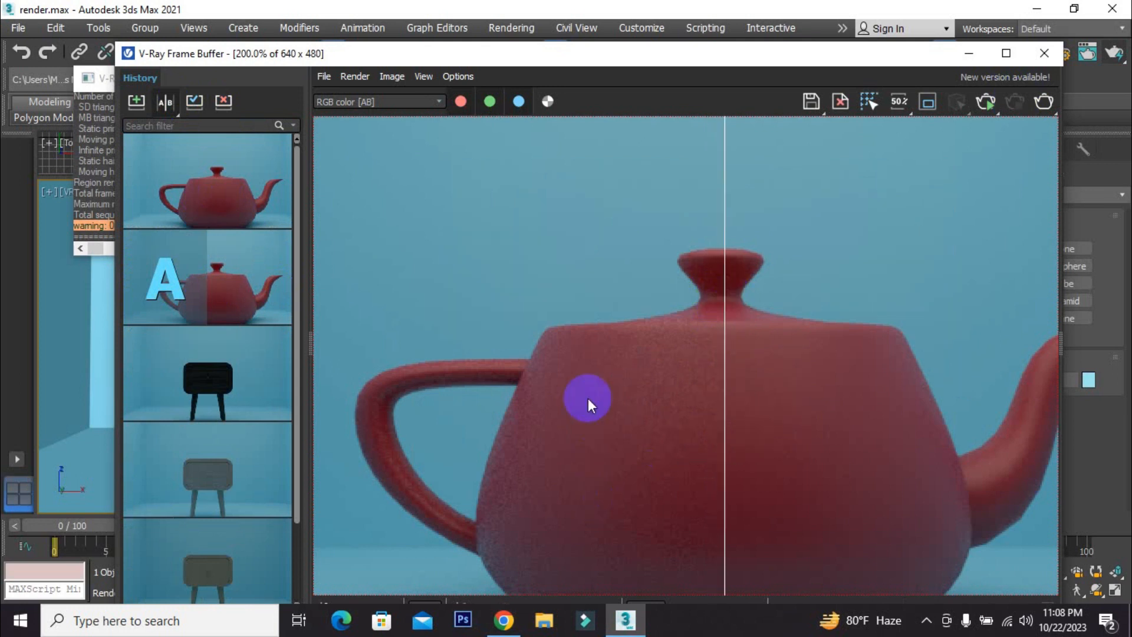
{"action": "scroll", "coordinate": [589, 398], "scroll_direction": "down", "scroll_amount": 1}
{"action": "scroll", "coordinate": [676, 536], "scroll_direction": "up", "scroll_amount": 1}
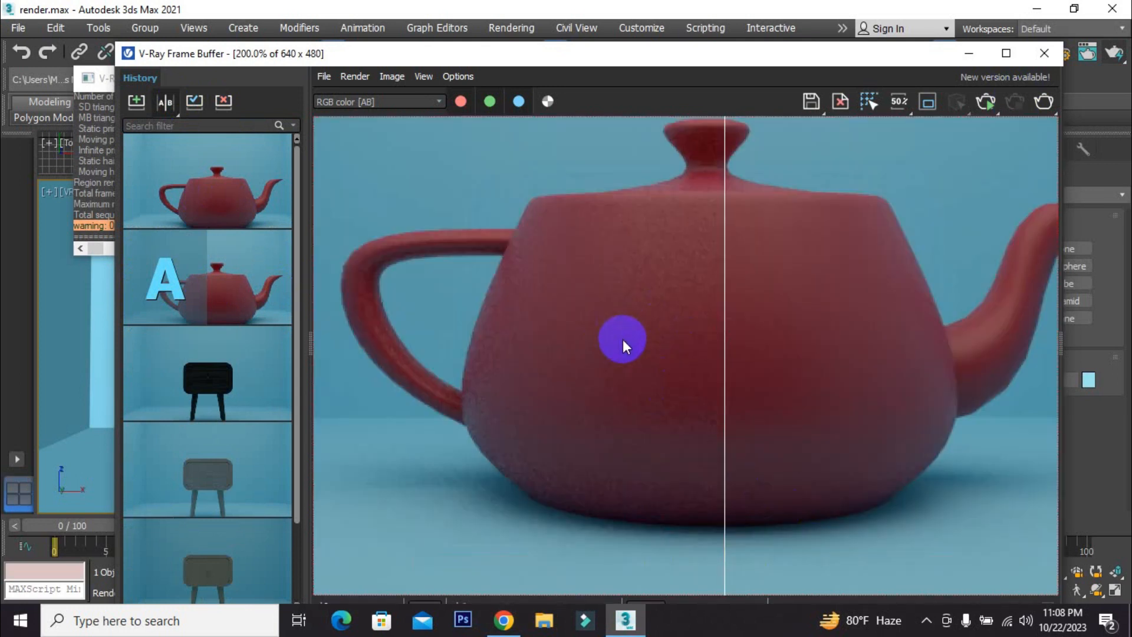
{"action": "scroll", "coordinate": [623, 338], "scroll_direction": "up", "scroll_amount": 1}
{"action": "scroll", "coordinate": [690, 306], "scroll_direction": "down", "scroll_amount": 1}
{"action": "scroll", "coordinate": [831, 271], "scroll_direction": "down", "scroll_amount": 1}
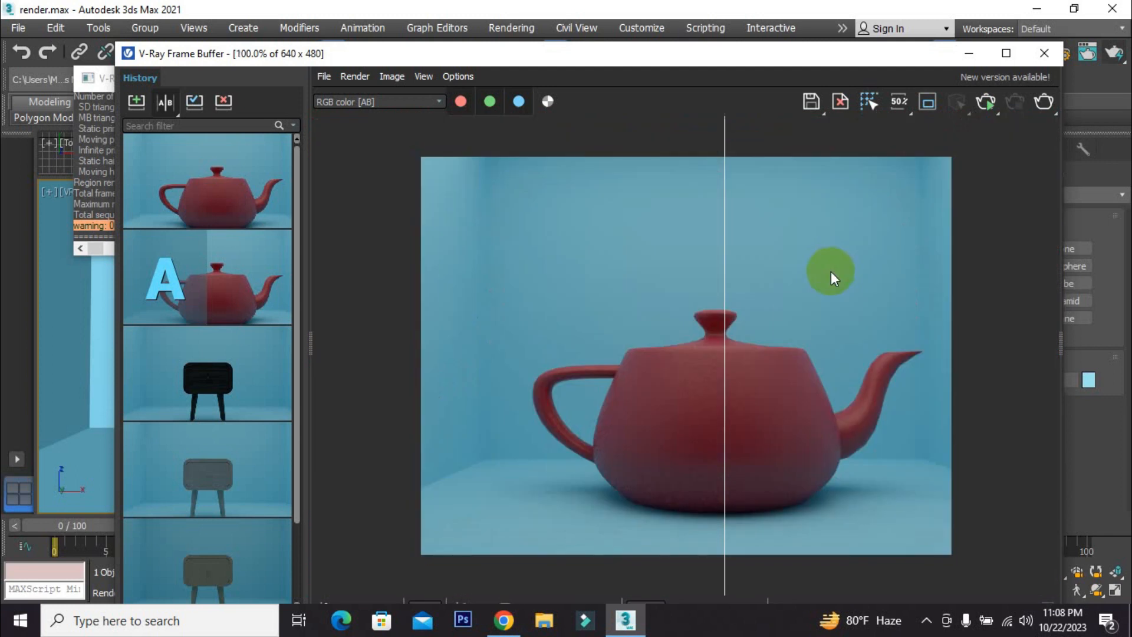
{"action": "scroll", "coordinate": [778, 380], "scroll_direction": "up", "scroll_amount": 1}
{"action": "mouse_move", "coordinate": [725, 254]}
{"action": "left_mouse_down"}
{"action": "mouse_move", "coordinate": [475, 266]}
{"action": "mouse_move", "coordinate": [922, 262]}
{"action": "mouse_move", "coordinate": [642, 253]}
{"action": "mouse_move", "coordinate": [639, 235]}
{"action": "mouse_move", "coordinate": [728, 235]}
{"action": "mouse_move", "coordinate": [712, 240]}
{"action": "left_mouse_up"}
{"action": "scroll", "coordinate": [574, 291], "scroll_direction": "down", "scroll_amount": 3}
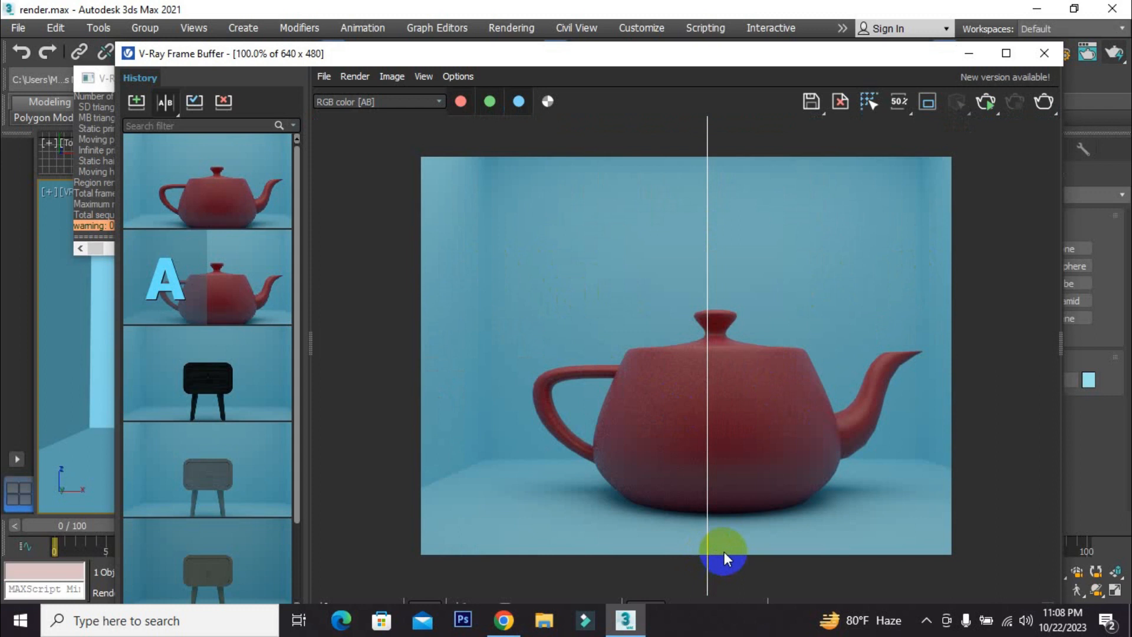
{"action": "scroll", "coordinate": [724, 548], "scroll_direction": "up", "scroll_amount": 3}
{"action": "scroll", "coordinate": [538, 437], "scroll_direction": "down", "scroll_amount": 3}
{"action": "scroll", "coordinate": [791, 525], "scroll_direction": "up", "scroll_amount": 3}
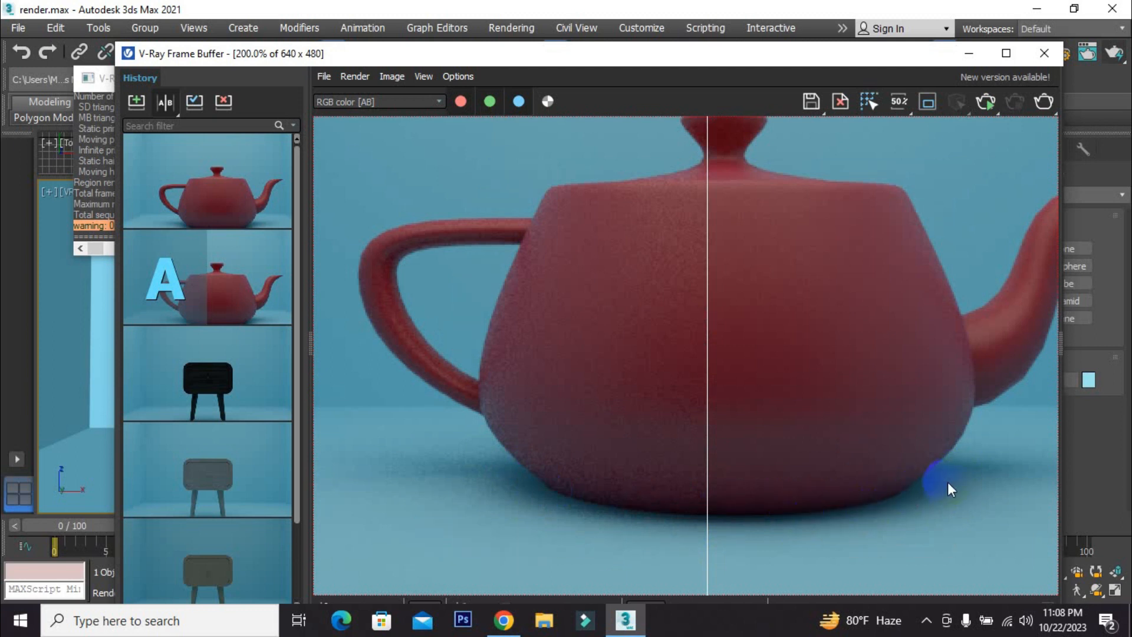
{"action": "scroll", "coordinate": [512, 532], "scroll_direction": "down", "scroll_amount": 3}
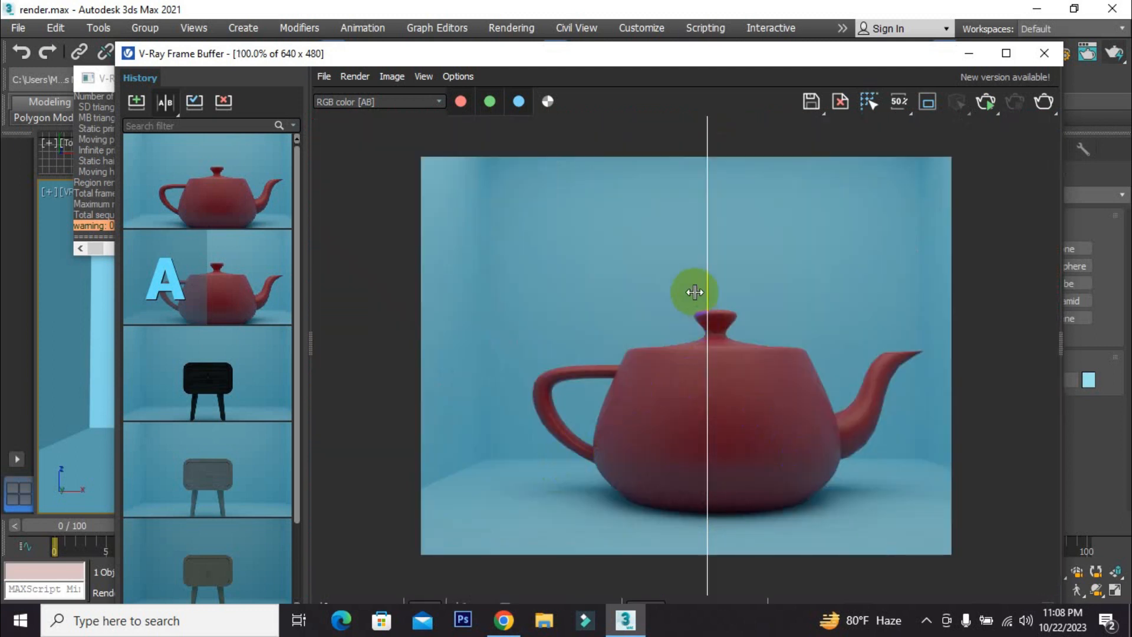
{"action": "left_click_drag", "start_coordinate": [707, 285], "coordinate": [714, 283]}
{"action": "scroll", "coordinate": [710, 437], "scroll_direction": "down", "scroll_amount": 1}
{"action": "scroll", "coordinate": [715, 354], "scroll_direction": "up", "scroll_amount": 1}
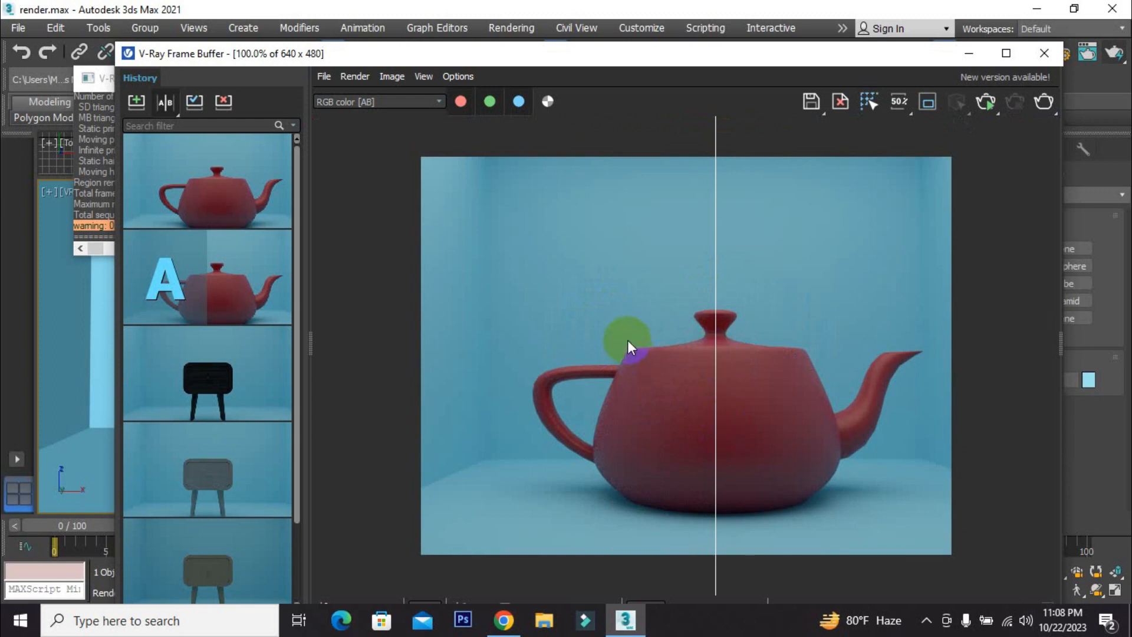